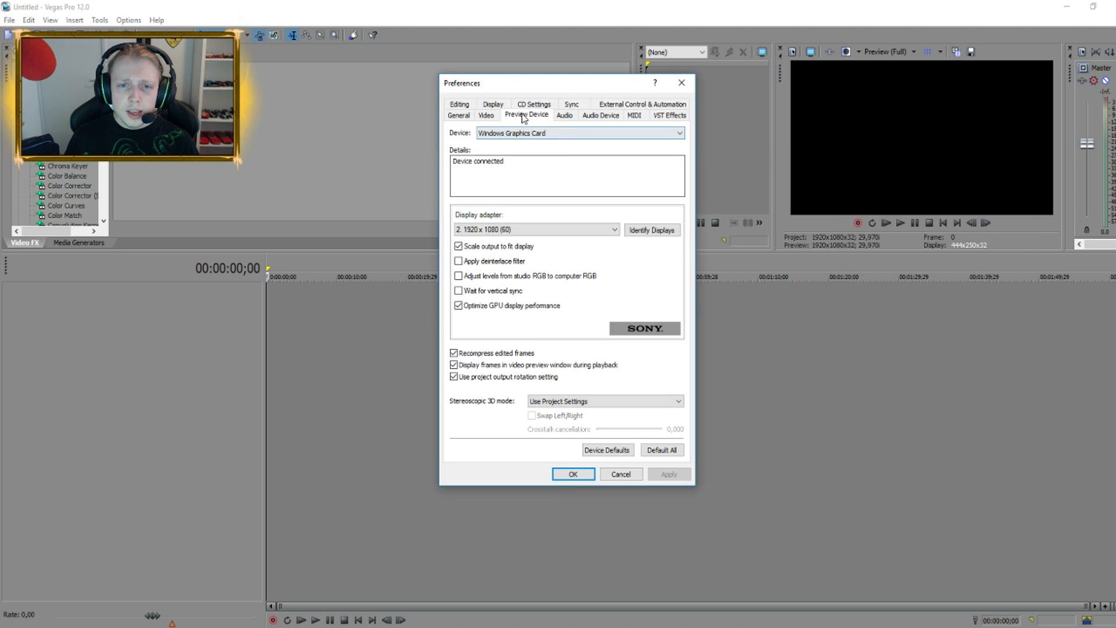
Set the maximum Dynamic RAM Preview to 25000 MB in the video preferences and accept the change
{"action": "left_click", "coordinate": [486, 115]}
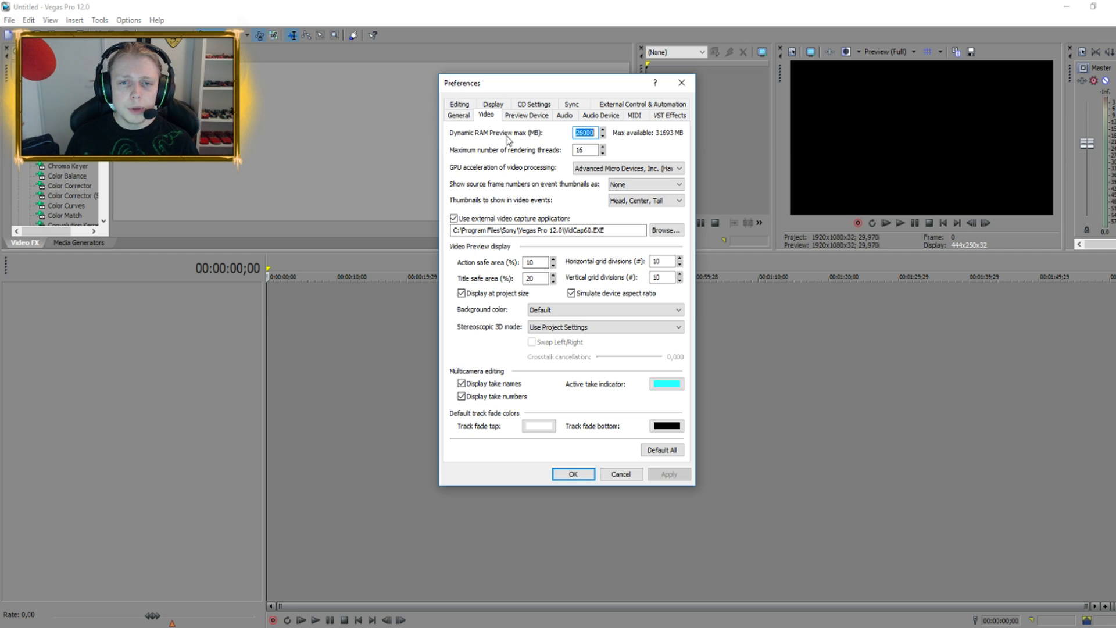
{"action": "left_click", "coordinate": [582, 137]}
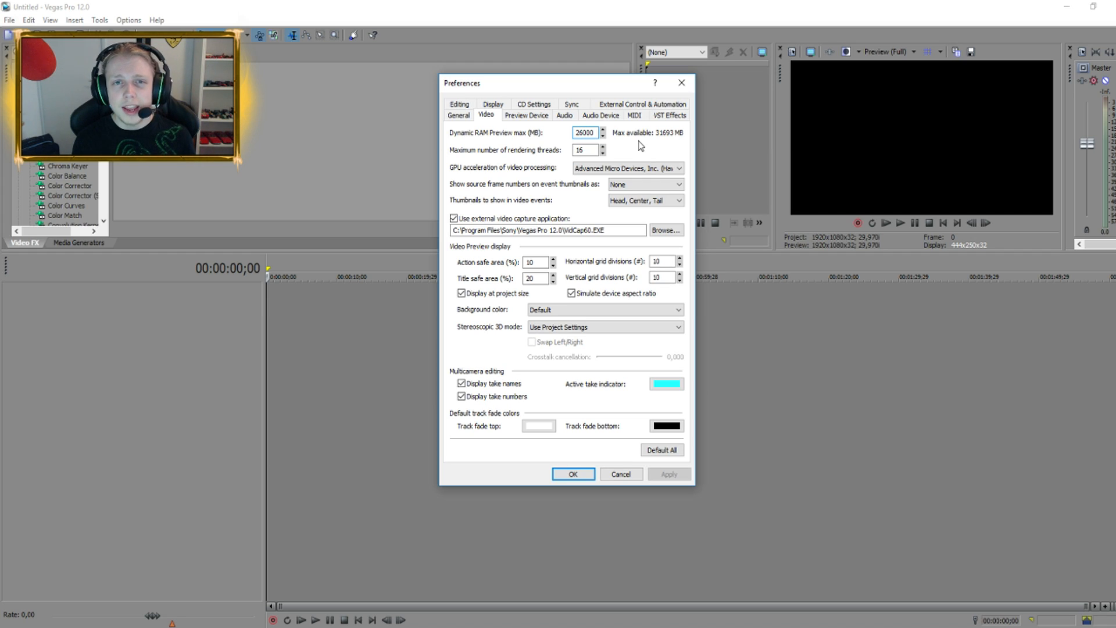
{"action": "key", "text": "BackSpace"}
{"action": "type", "text": "5"}
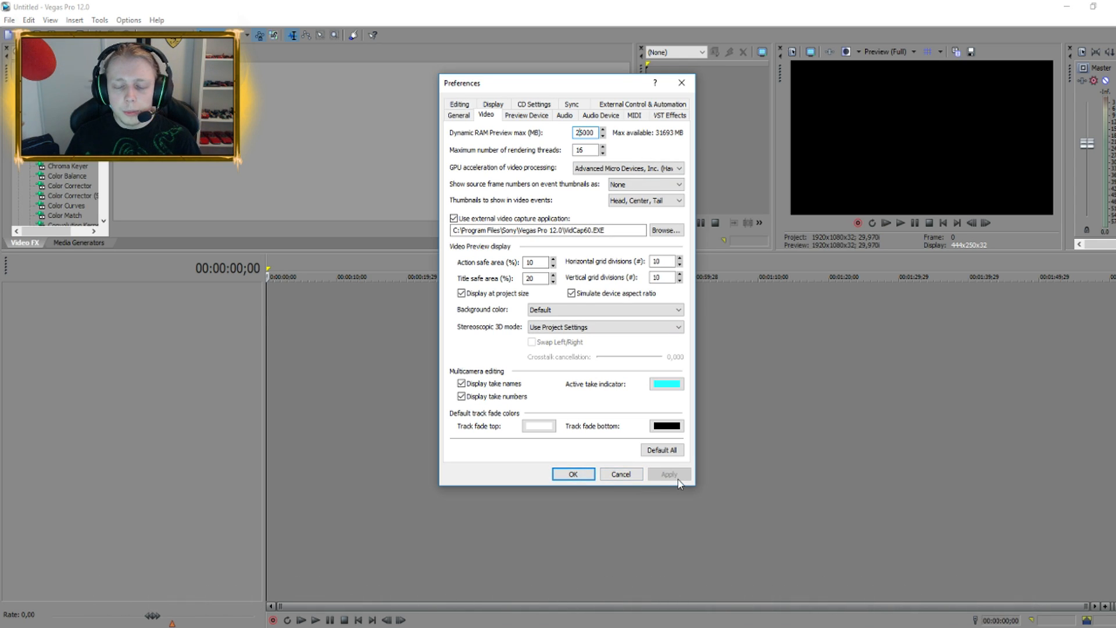
{"action": "left_click", "coordinate": [573, 474]}
Open the project Starter.veg from drive F:
{"action": "left_click", "coordinate": [9, 21]}
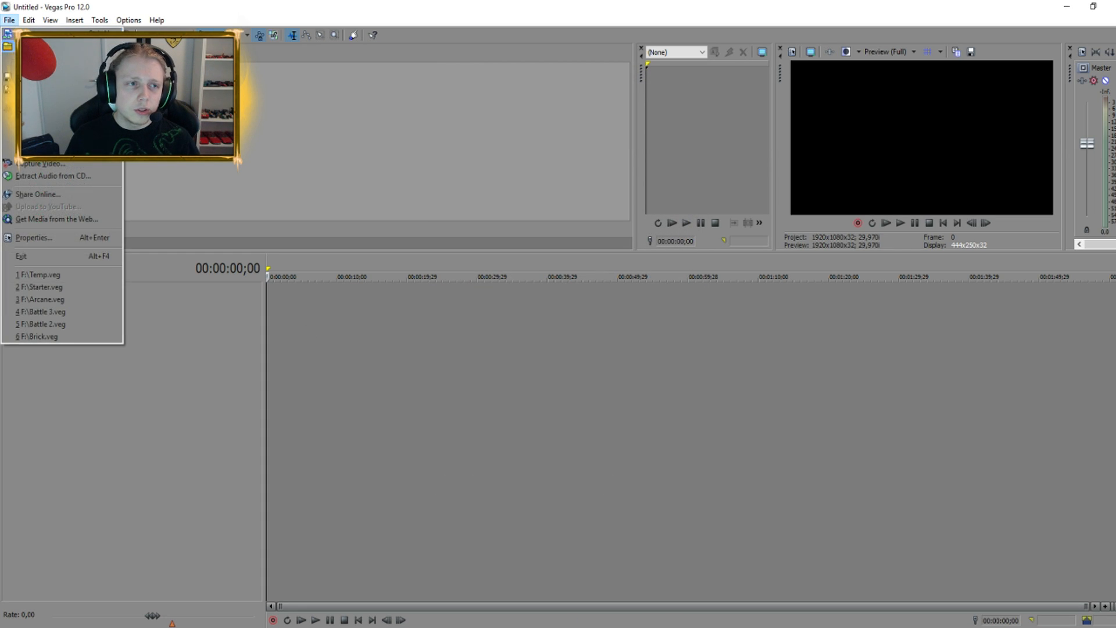
{"action": "left_click", "coordinate": [29, 46]}
{"action": "left_click", "coordinate": [58, 368]}
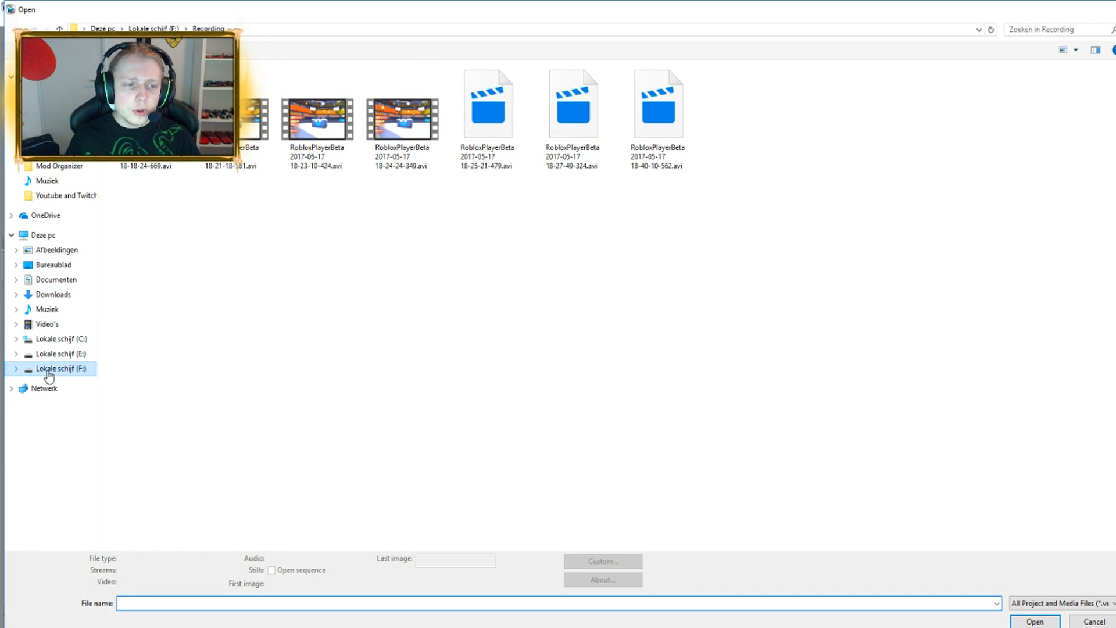
{"action": "double_click", "coordinate": [166, 320]}
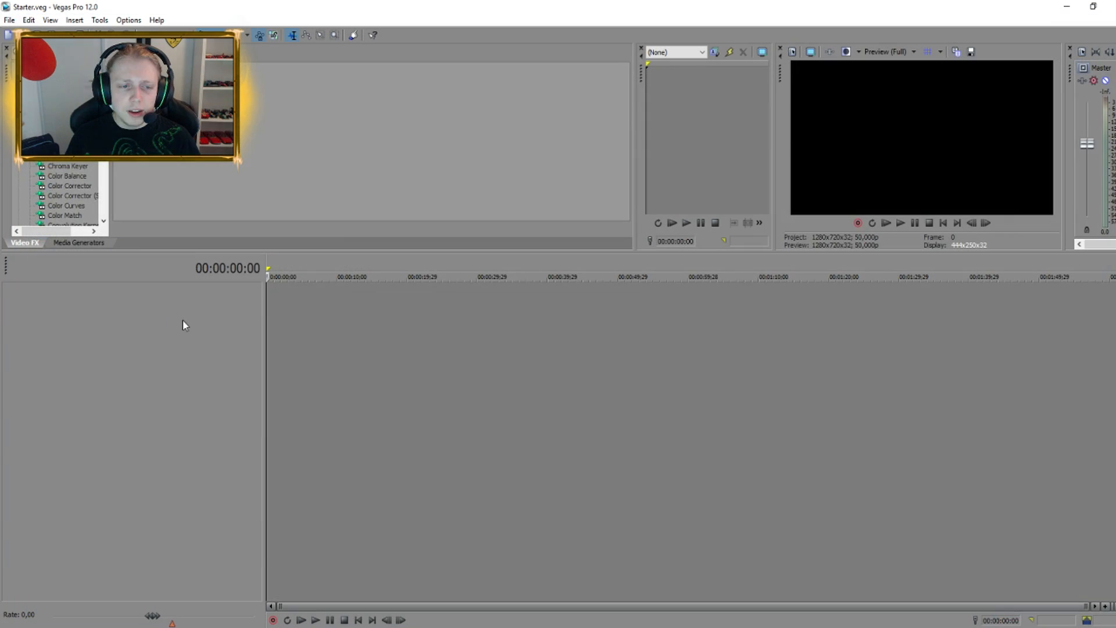
Check the effects on the Colour text event on track 7, and delete that event
{"action": "left_click", "coordinate": [326, 528]}
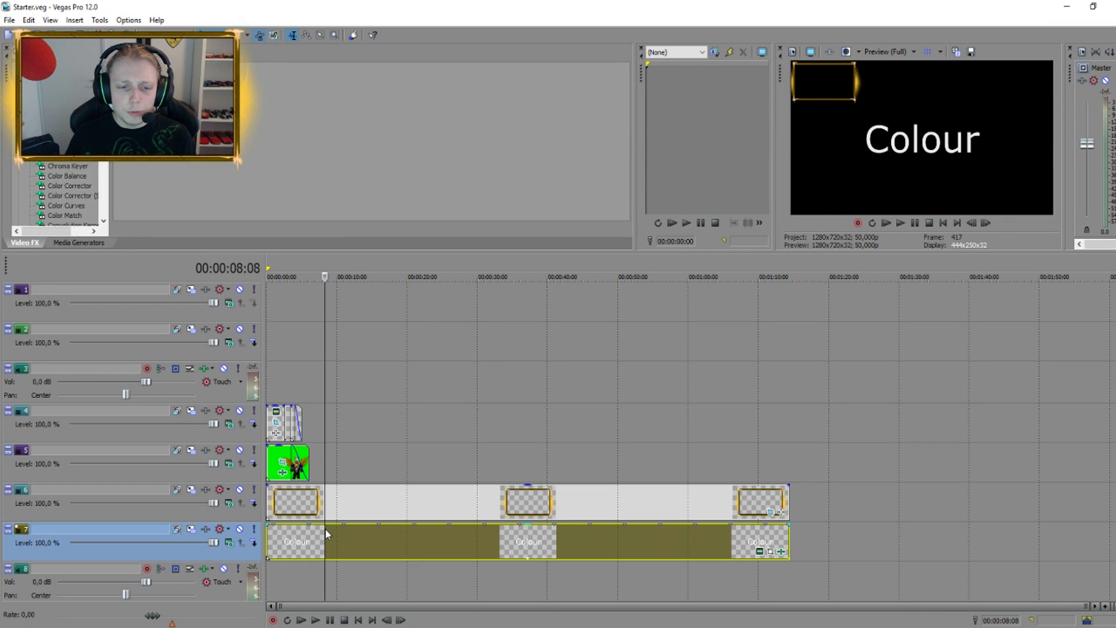
{"action": "left_click", "coordinate": [781, 551]}
{"action": "left_click", "coordinate": [680, 546]}
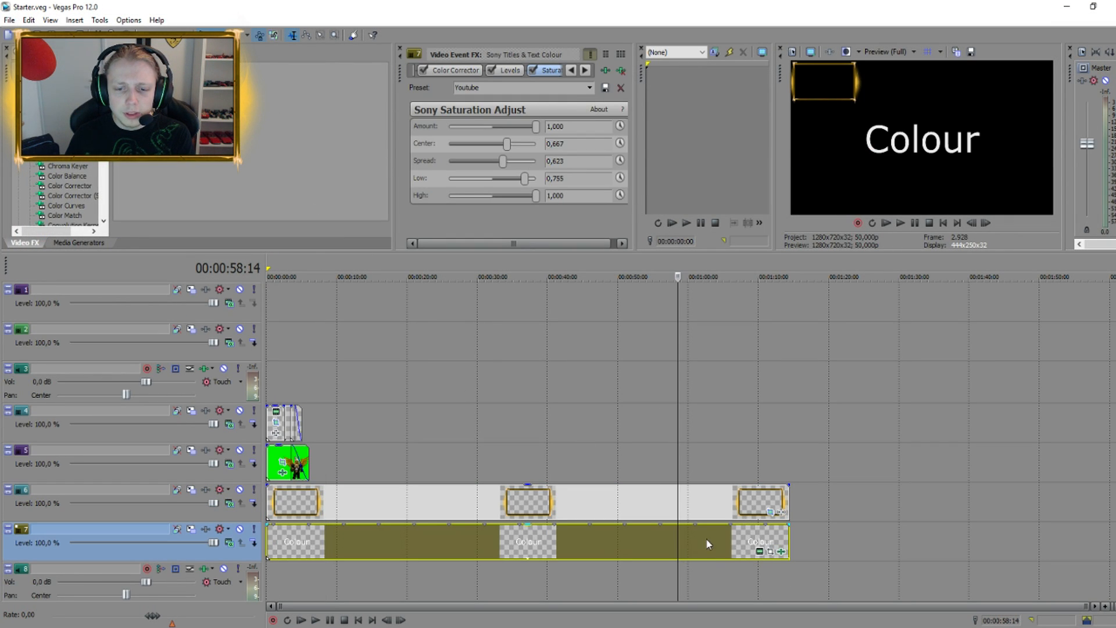
{"action": "key", "text": "Delete"}
Preview the intro overlays near the start of the timeline and examine the pan/crop settings of the webcam frame on track 6
{"action": "scroll", "coordinate": [685, 545], "scroll_direction": "down", "scroll_amount": 1}
{"action": "scroll", "coordinate": [707, 323], "scroll_direction": "down", "scroll_amount": 2}
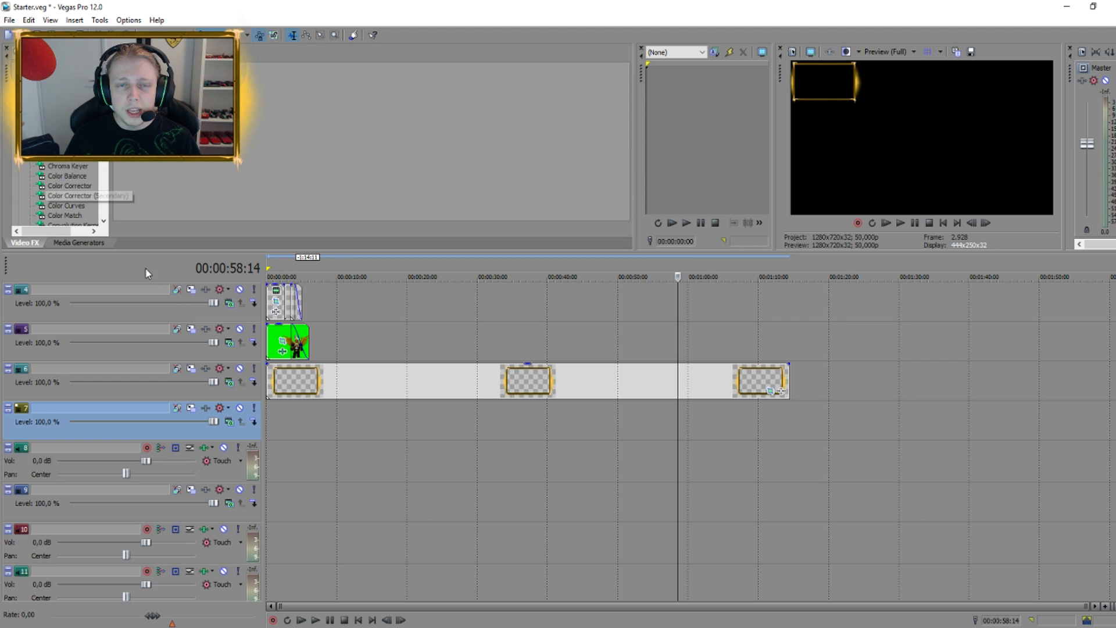
{"action": "left_click", "coordinate": [279, 422]}
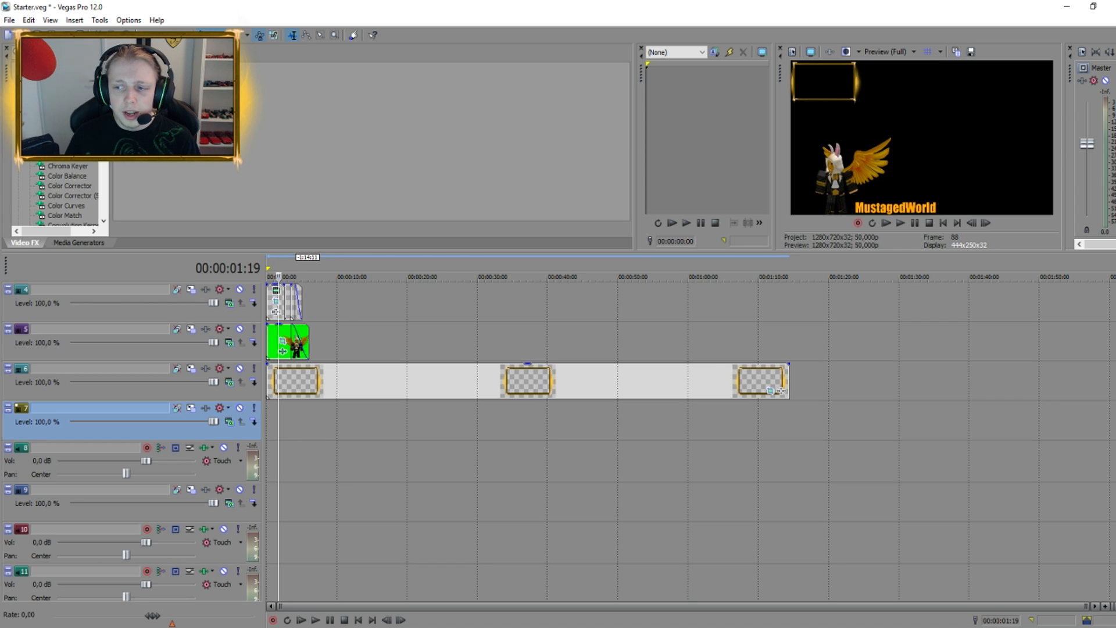
{"action": "scroll", "coordinate": [240, 324], "scroll_direction": "up", "scroll_amount": 2}
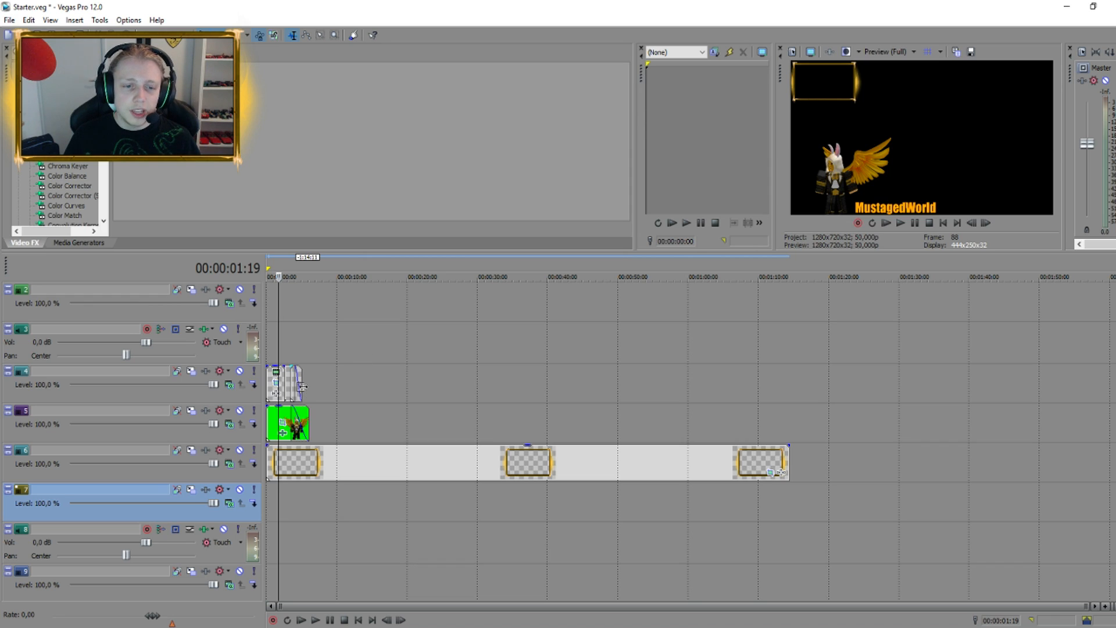
{"action": "left_click", "coordinate": [338, 465]}
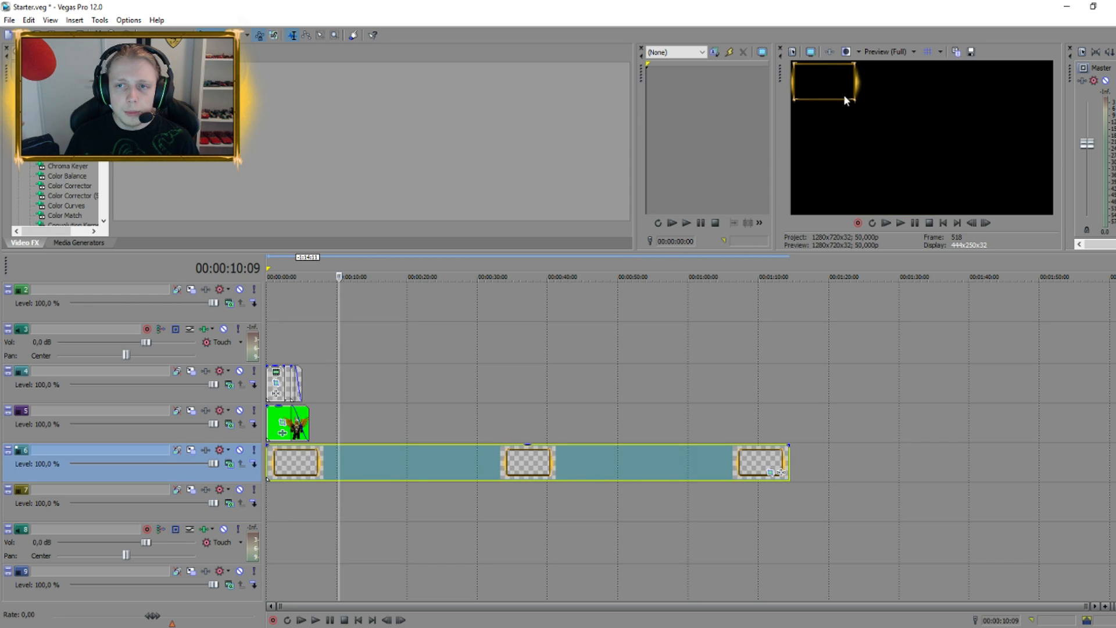
{"action": "left_click", "coordinate": [772, 472]}
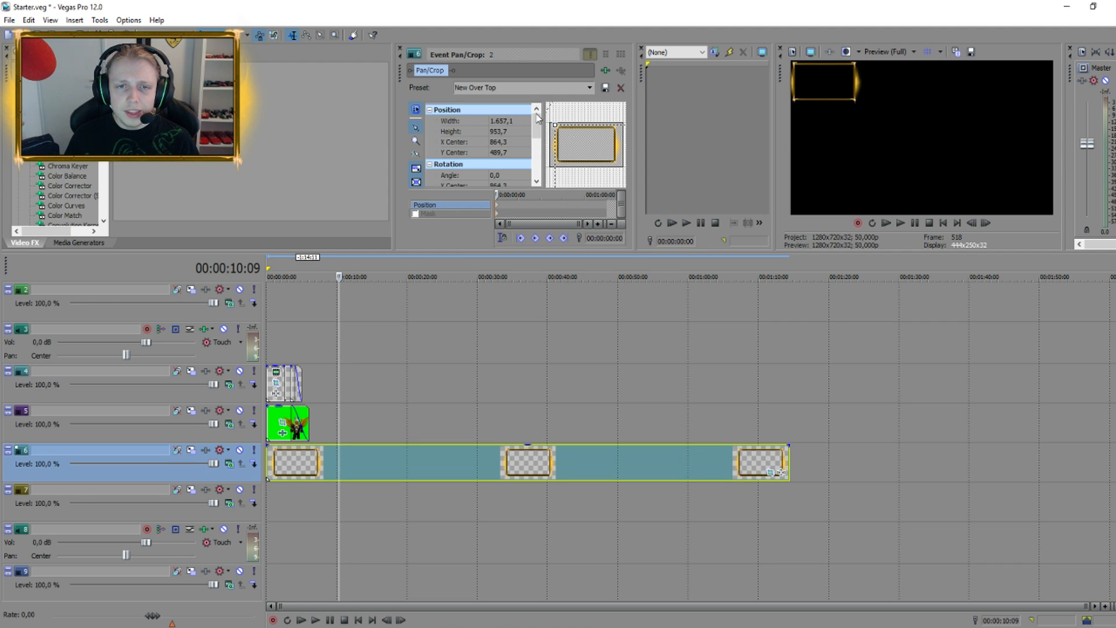
{"action": "scroll", "coordinate": [584, 156], "scroll_direction": "down", "scroll_amount": 5}
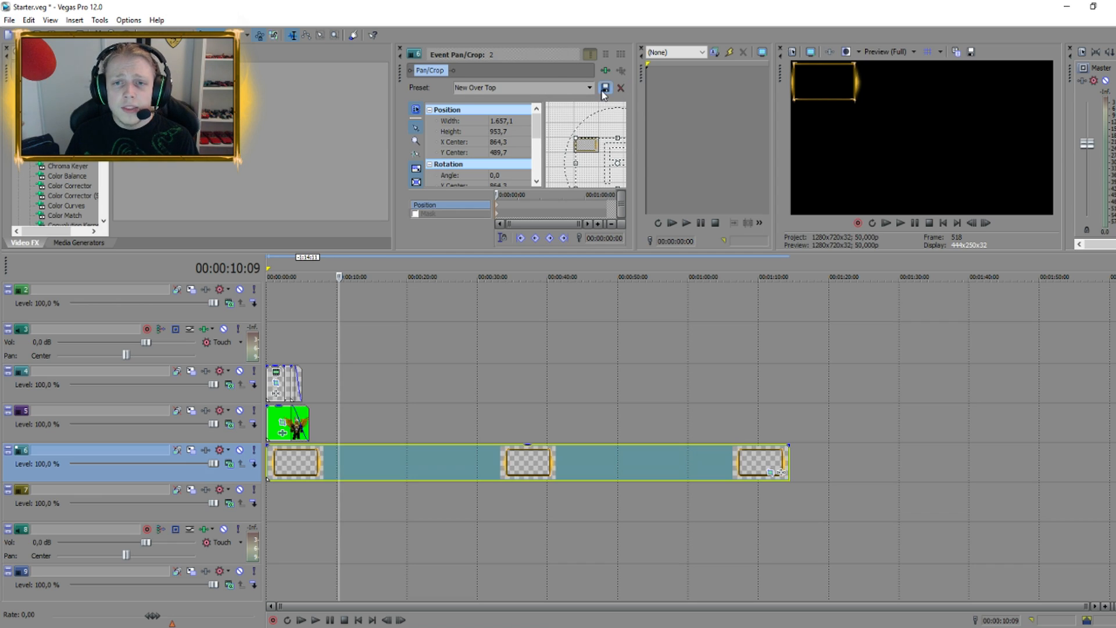
Target the emptied track 7 near the start of the timeline and browse to the FaceCam folder on drive F: for importing
{"action": "left_click", "coordinate": [285, 500]}
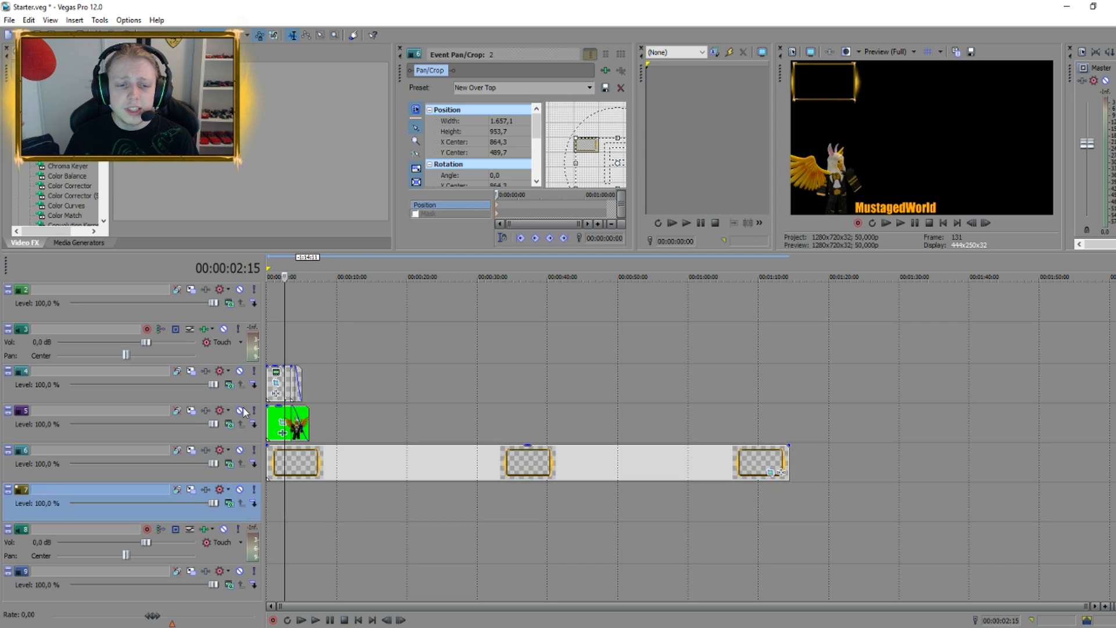
{"action": "left_click", "coordinate": [319, 501]}
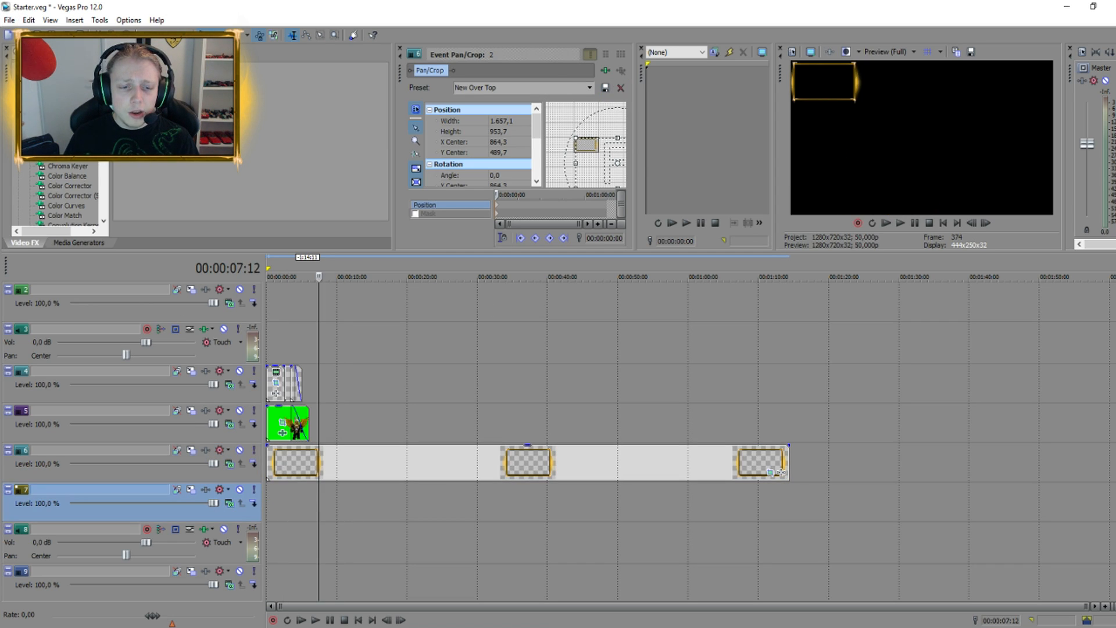
{"action": "left_click", "coordinate": [9, 20]}
{"action": "left_click", "coordinate": [35, 47]}
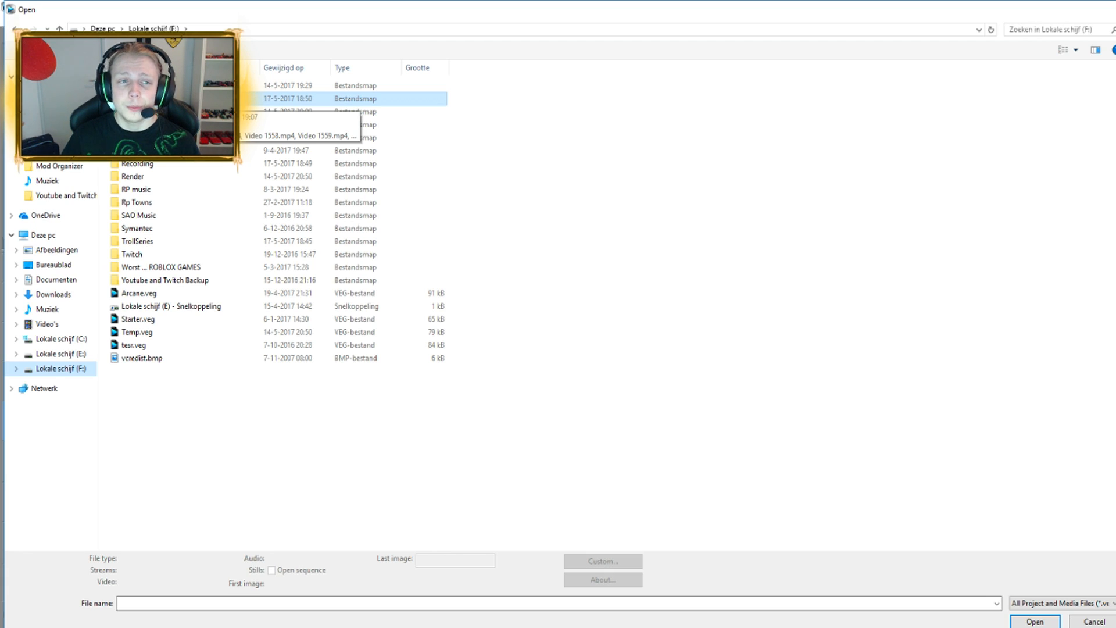
{"action": "double_click", "coordinate": [221, 98]}
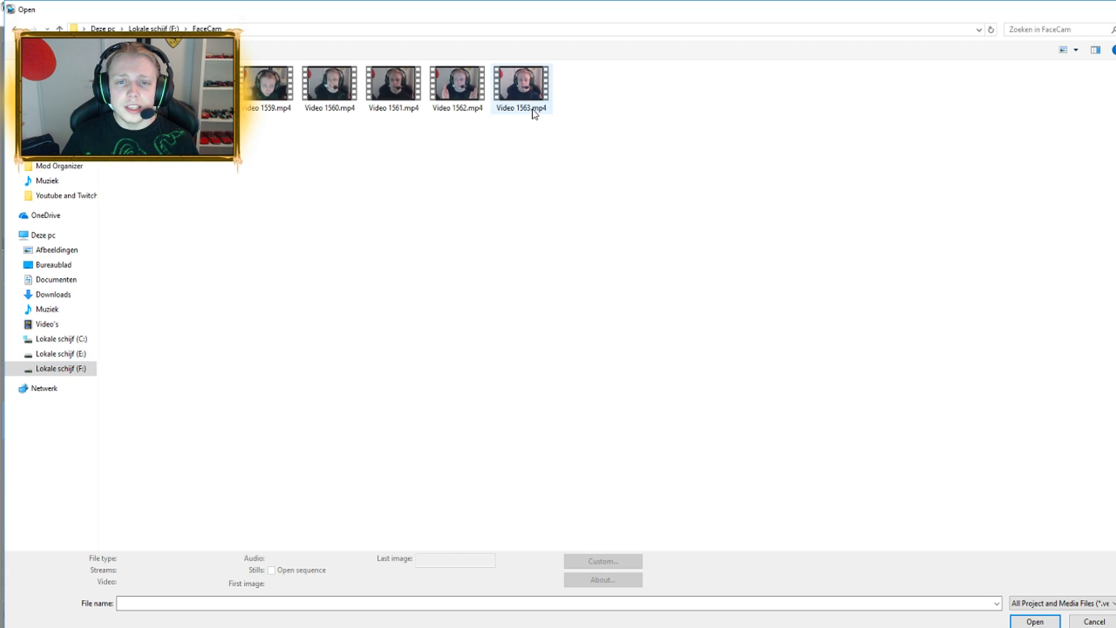
Look through the facecam clips and delete the files Video 1558.mp4 through Video 1561.mp4 from the folder
{"action": "left_click", "coordinate": [461, 104]}
{"action": "left_click", "coordinate": [521, 96]}
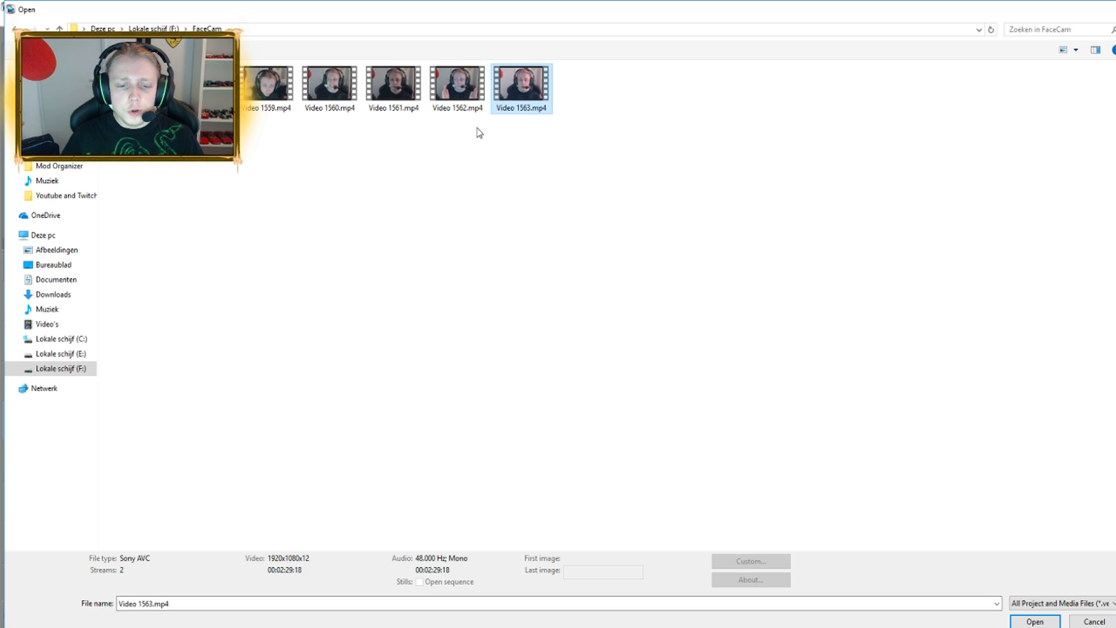
{"action": "left_click", "coordinate": [457, 87]}
{"action": "left_click", "coordinate": [380, 85]}
{"action": "left_click", "coordinate": [329, 87]}
{"action": "left_click", "coordinate": [268, 87]}
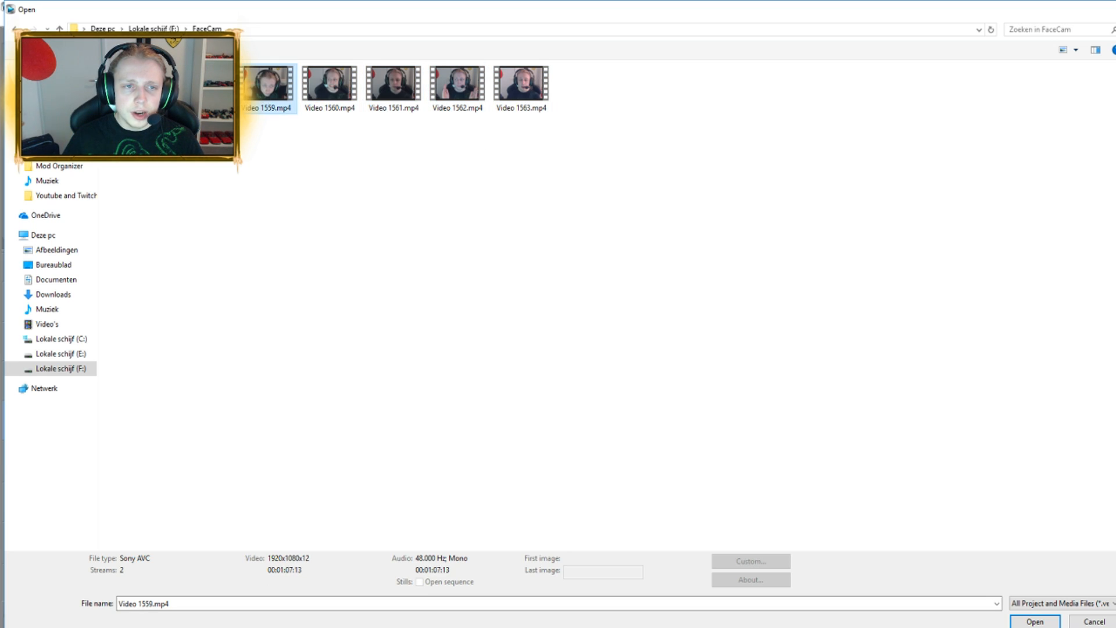
{"action": "left_click", "coordinate": [407, 107]}
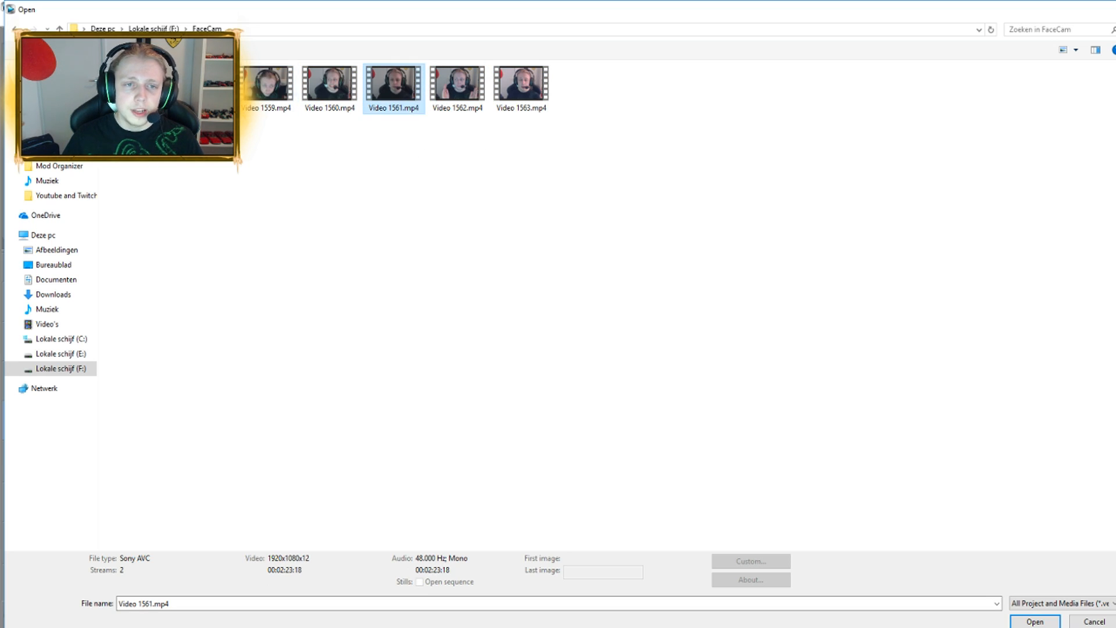
{"action": "left_click", "coordinate": [137, 87], "text": "shift"}
{"action": "key", "text": "Delete"}
Import Video 1562.mp4 and Video 1563.mp4 onto track 7 and shift both earlier so the first begins at the timeline start
{"action": "left_click", "coordinate": [138, 87]}
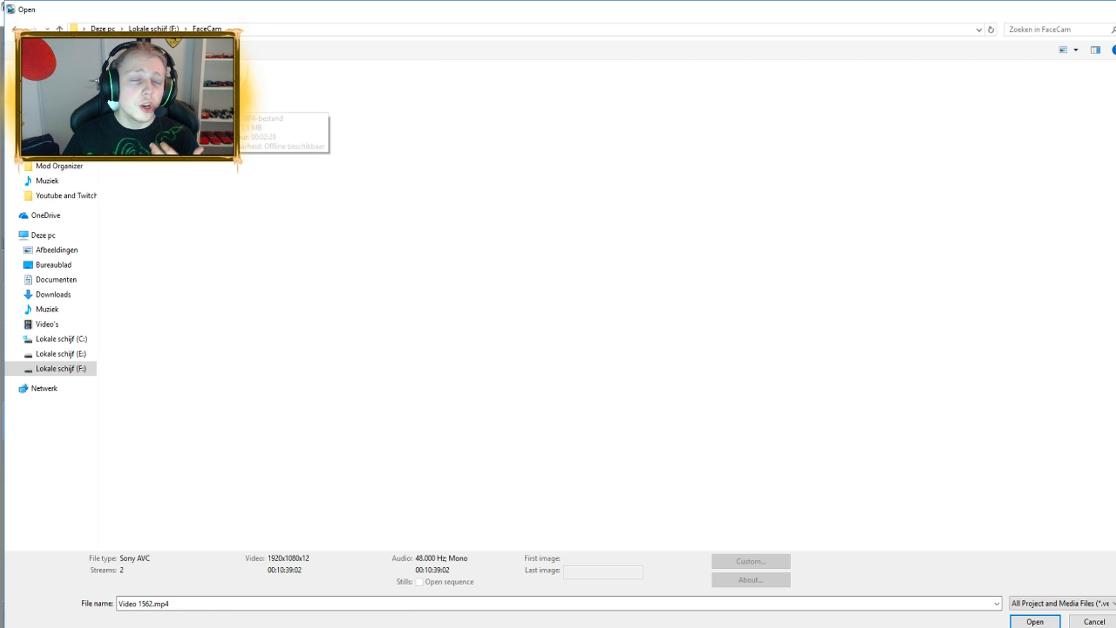
{"action": "left_click", "coordinate": [204, 101]}
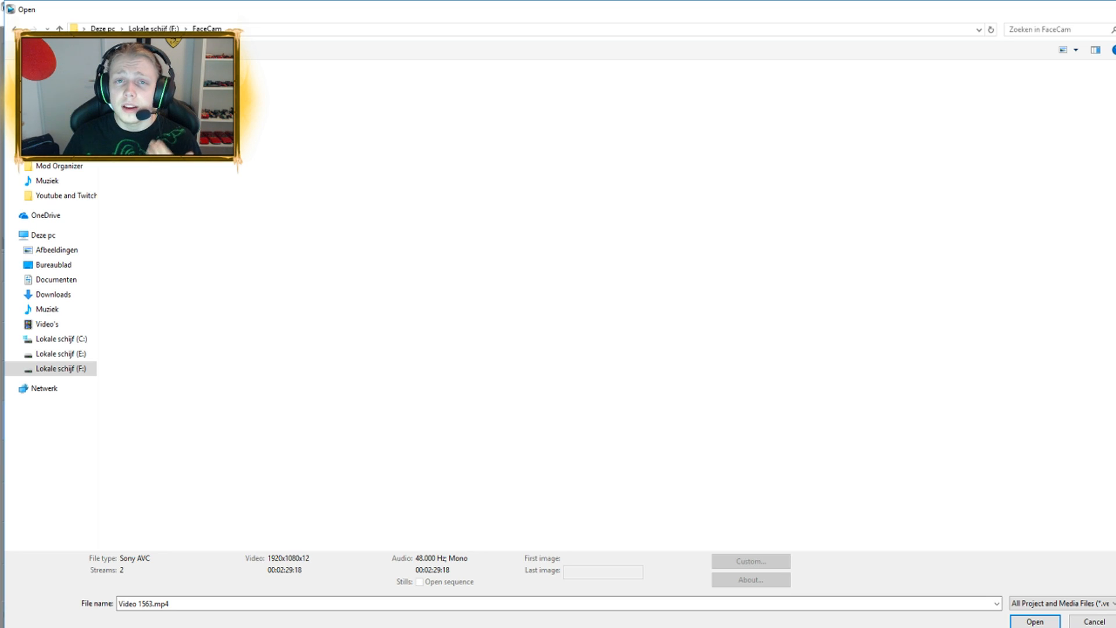
{"action": "left_click", "coordinate": [138, 87]}
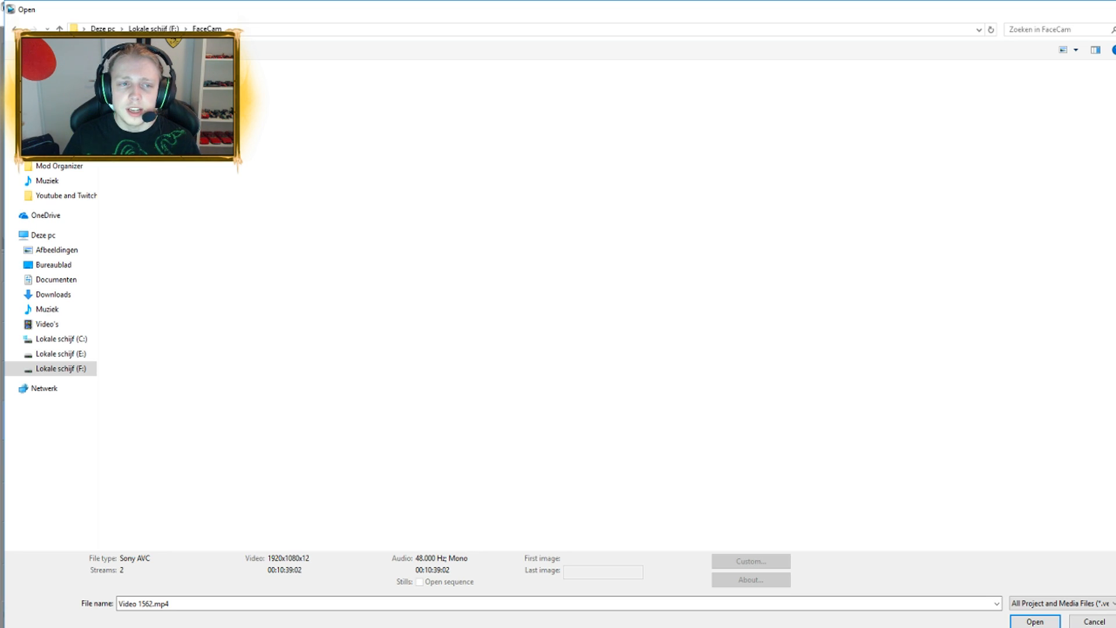
{"action": "left_click", "coordinate": [205, 101], "text": "ctrl"}
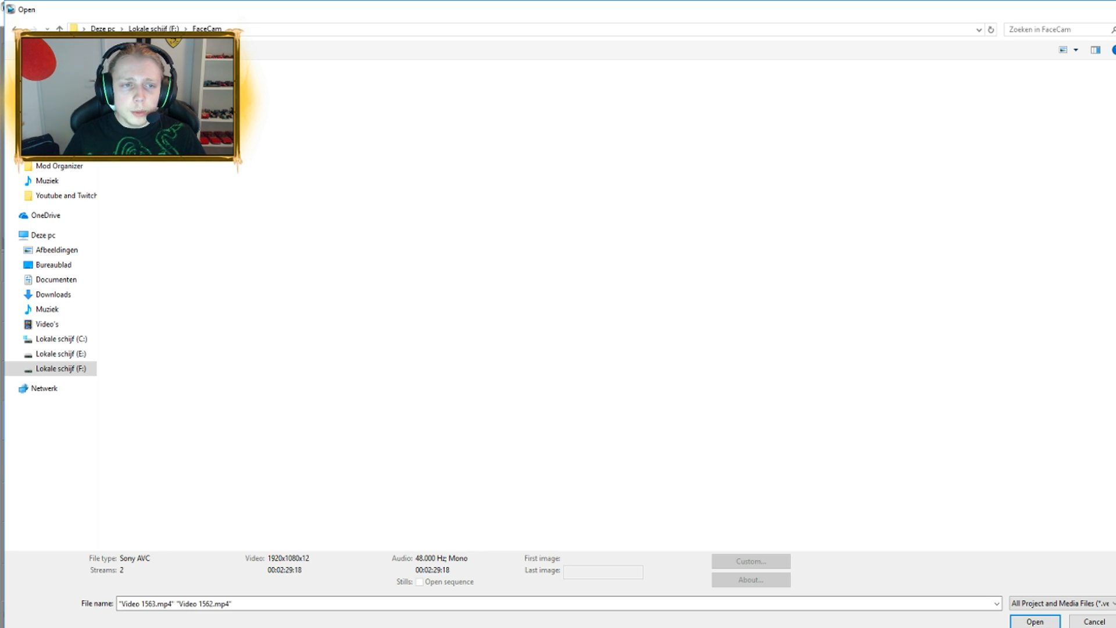
{"action": "left_click", "coordinate": [1034, 621]}
{"action": "left_click_drag", "start_coordinate": [598, 420], "coordinate": [567, 420]}
{"action": "left_click_drag", "start_coordinate": [991, 422], "coordinate": [964, 422]}
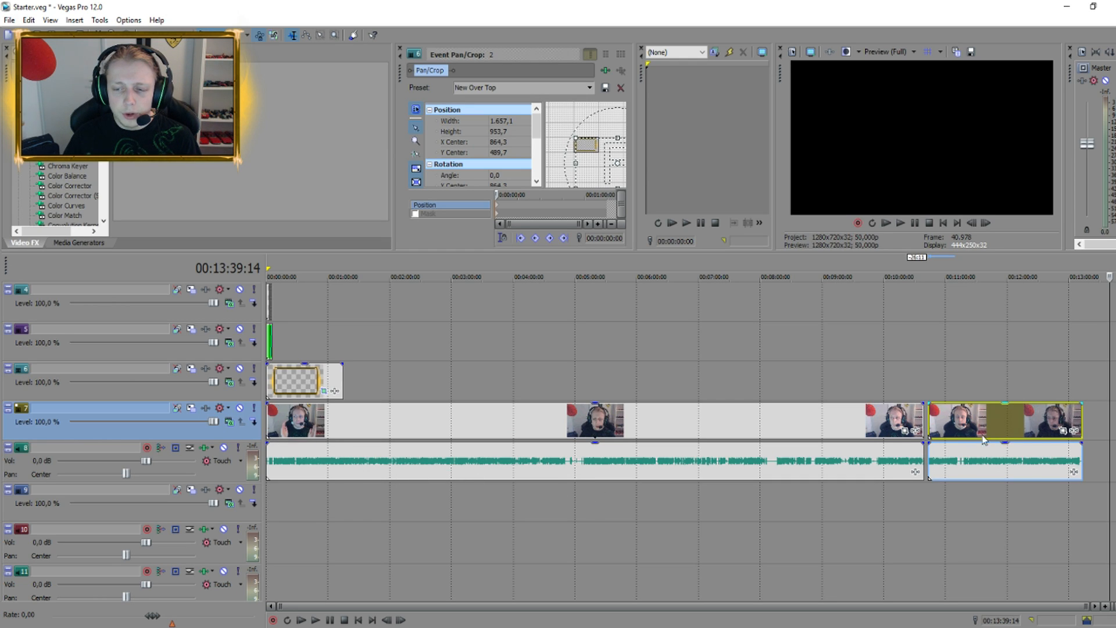
Target the empty track 9 near the start of the timeline and browse to the Recording folder on drive F: for importing
{"action": "left_click", "coordinate": [280, 494]}
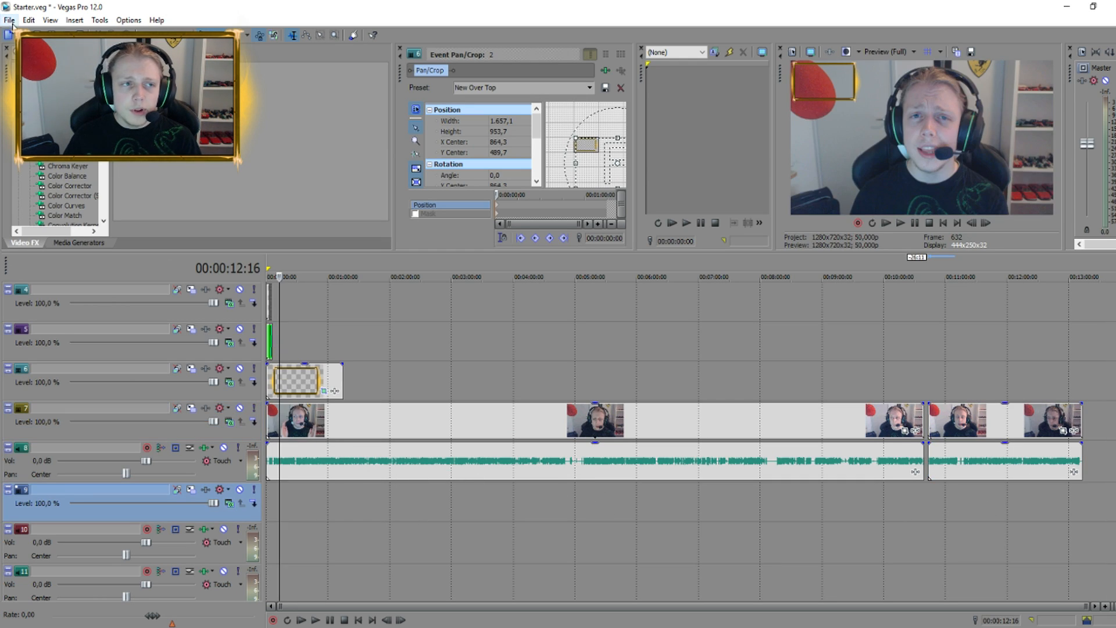
{"action": "left_click", "coordinate": [316, 501]}
{"action": "left_click", "coordinate": [10, 20]}
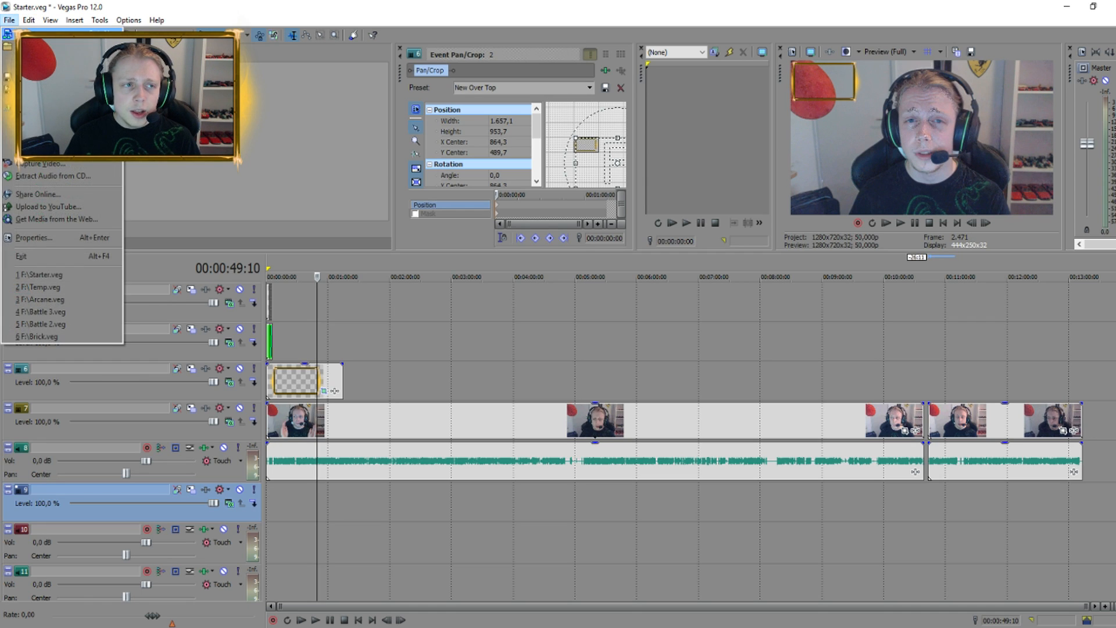
{"action": "left_click", "coordinate": [25, 46]}
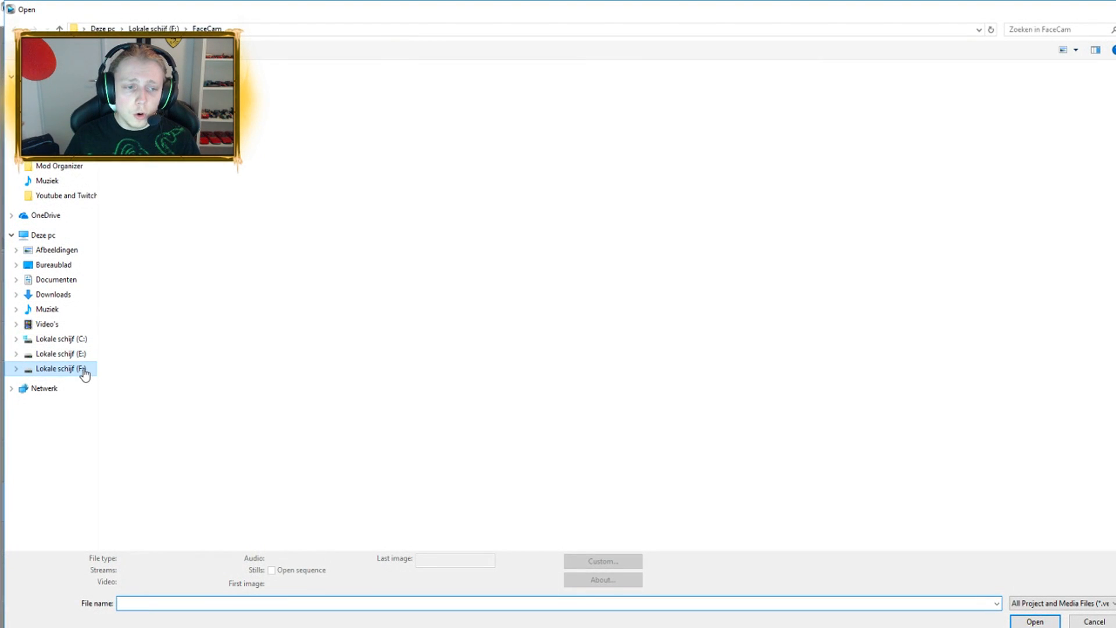
{"action": "left_click", "coordinate": [84, 369]}
{"action": "double_click", "coordinate": [154, 165]}
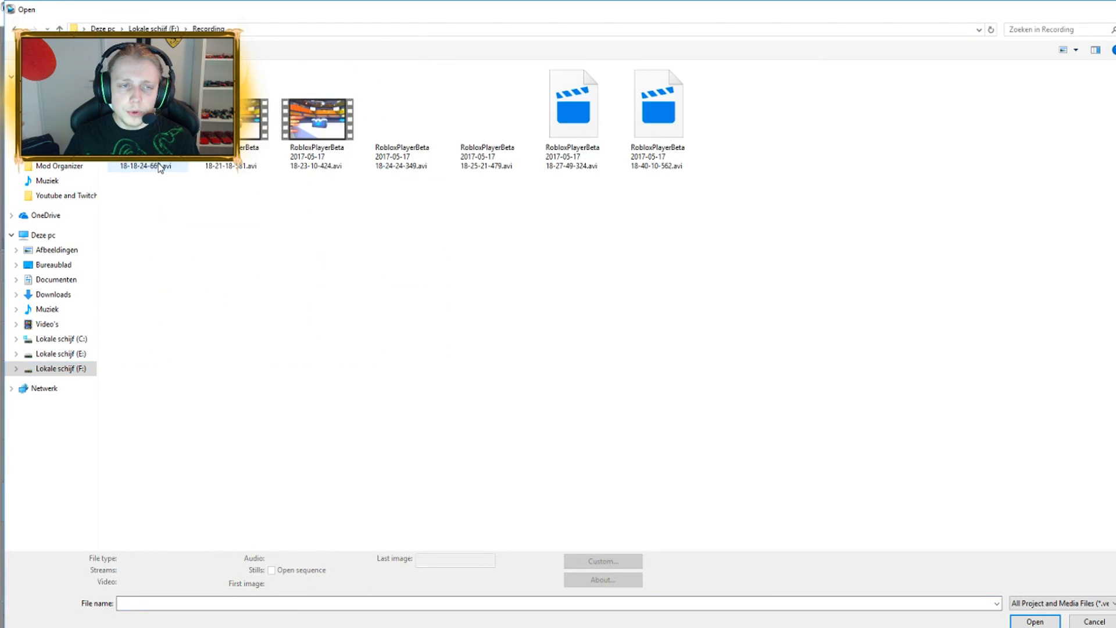
{"action": "left_click", "coordinate": [148, 148]}
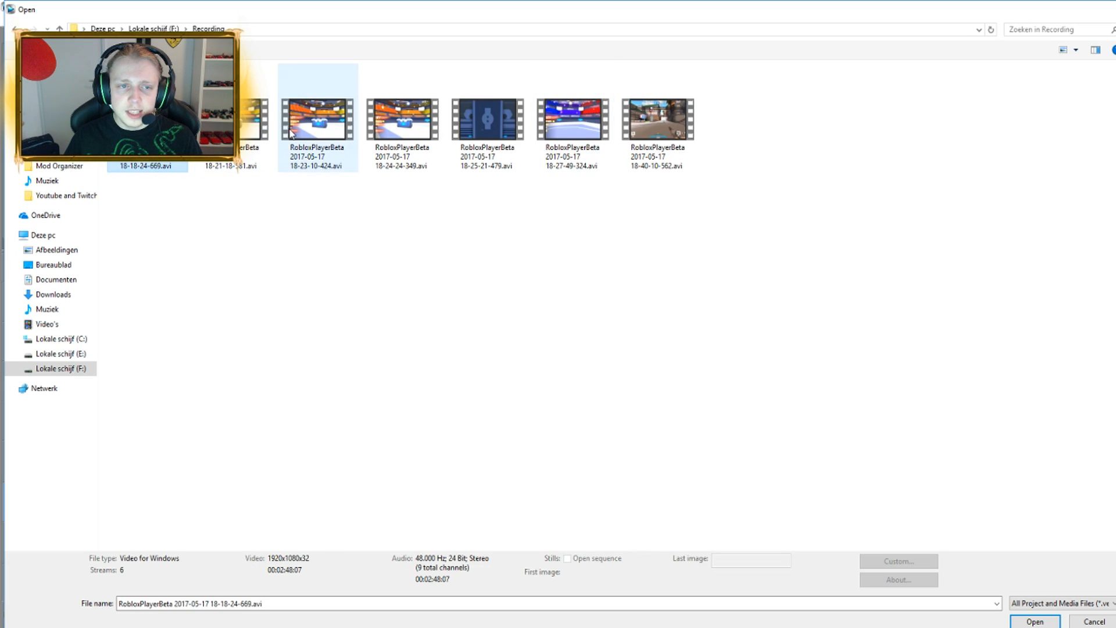
{"action": "left_click", "coordinate": [431, 132]}
{"action": "left_click", "coordinate": [491, 142]}
{"action": "left_click", "coordinate": [565, 145]}
{"action": "left_click", "coordinate": [668, 153]}
{"action": "left_click", "coordinate": [579, 147], "text": "ctrl"}
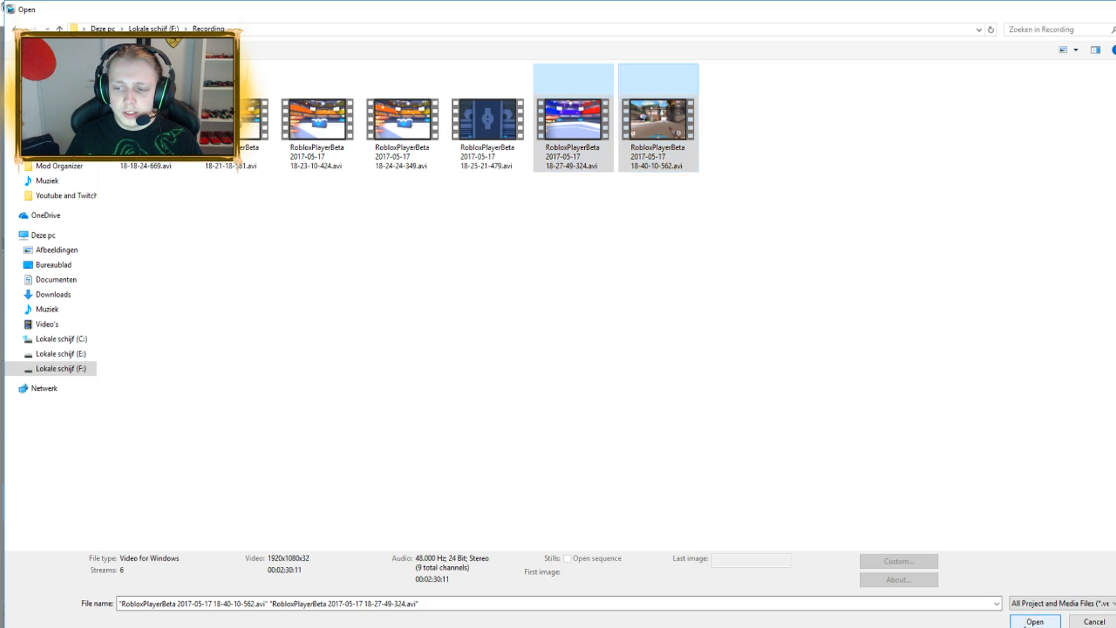
{"action": "left_click", "coordinate": [1034, 621]}
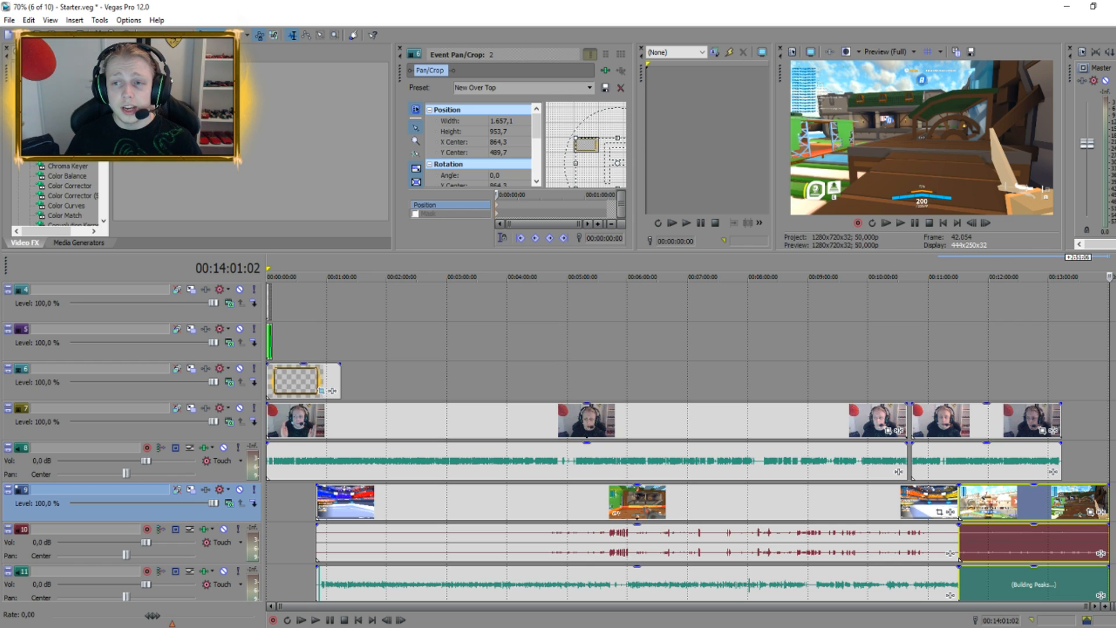
Move the first gameplay recording on track 9, together with its audio tracks, to the start of the timeline
{"action": "scroll", "coordinate": [682, 475], "scroll_direction": "down", "scroll_amount": 1}
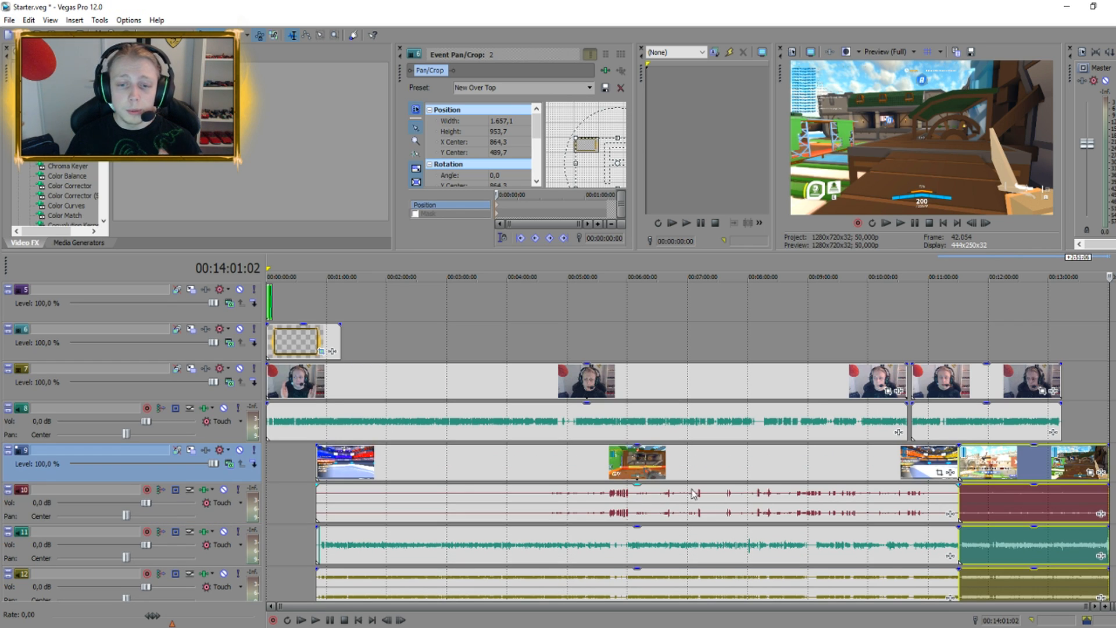
{"action": "left_click_drag", "start_coordinate": [682, 475], "coordinate": [623, 461]}
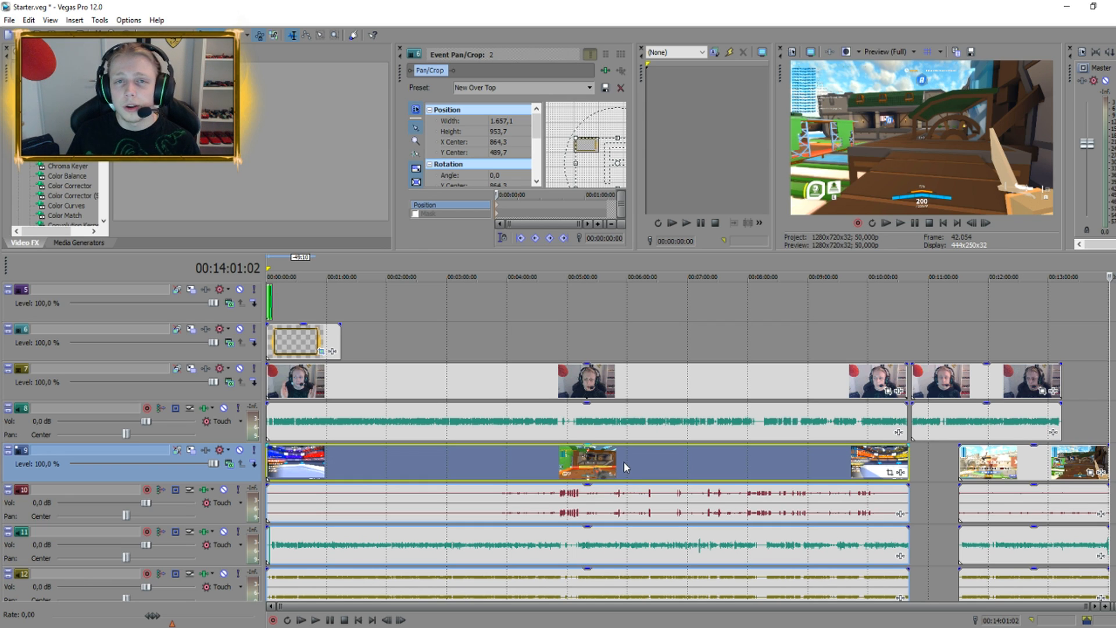
Move the second gameplay recording on track 9, with its audio, directly against the end of the first recording
{"action": "left_click_drag", "start_coordinate": [997, 468], "coordinate": [948, 472]}
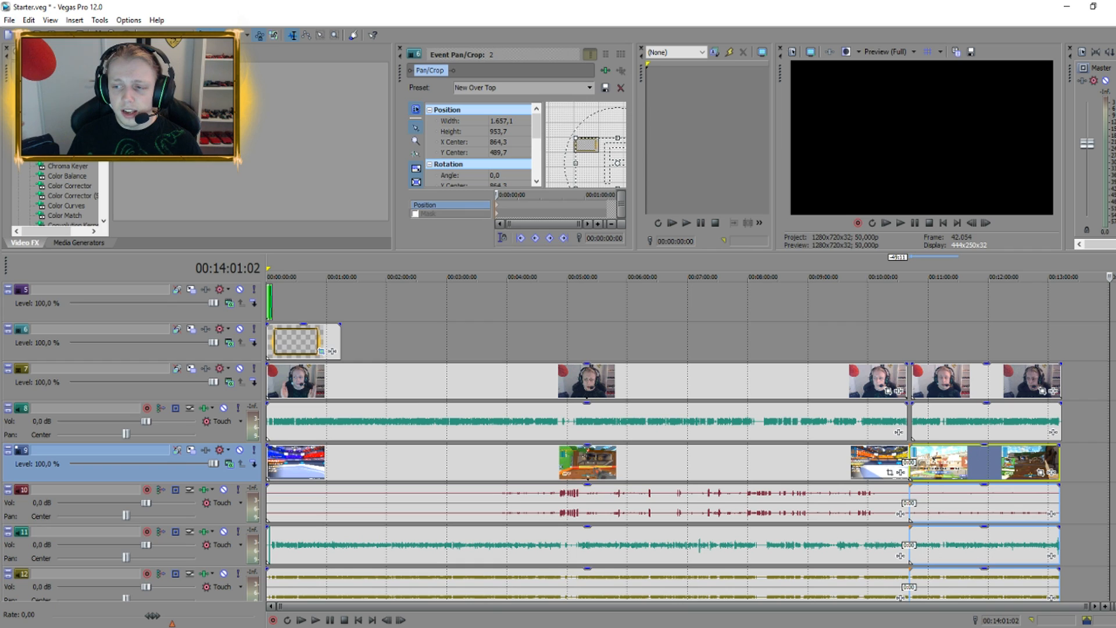
{"action": "scroll", "coordinate": [1113, 450], "scroll_direction": "down", "scroll_amount": 3}
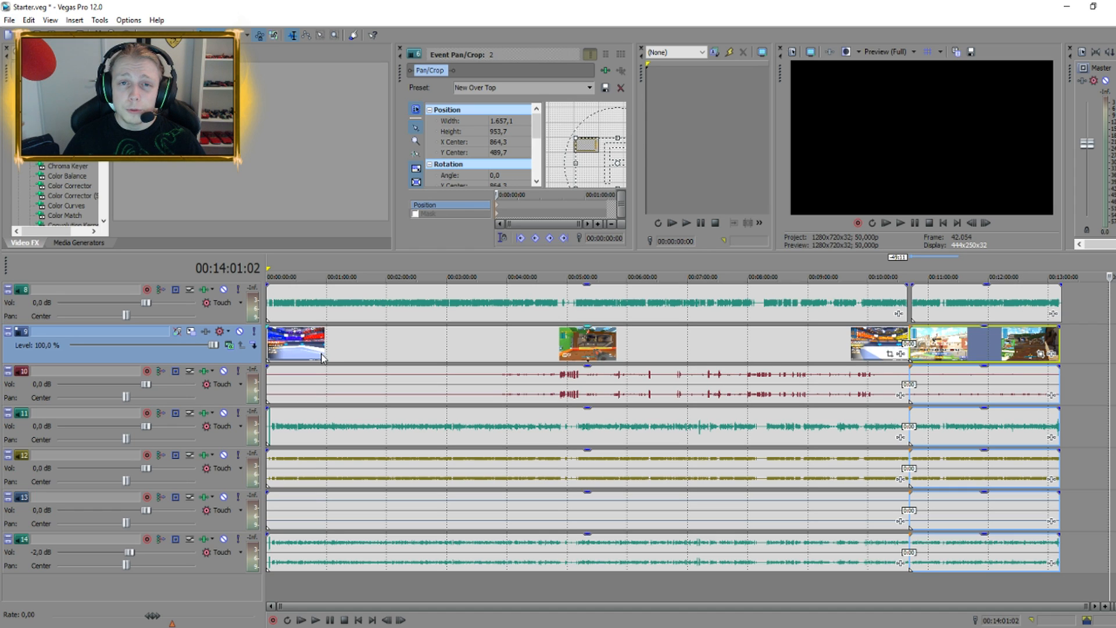
Shift the first facecam clip and its audio about 2:15 later so its waveform roughly matches the microphone audio on track 11
{"action": "left_click", "coordinate": [273, 356]}
{"action": "scroll", "coordinate": [276, 356], "scroll_direction": "up", "scroll_amount": 8}
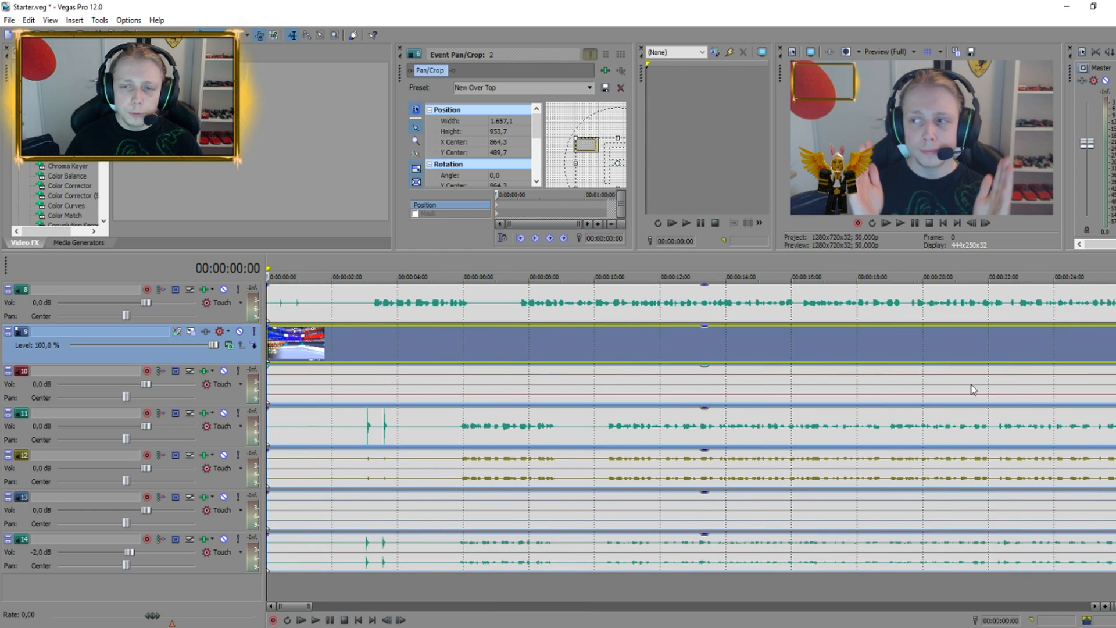
{"action": "scroll", "coordinate": [691, 427], "scroll_direction": "up", "scroll_amount": 2}
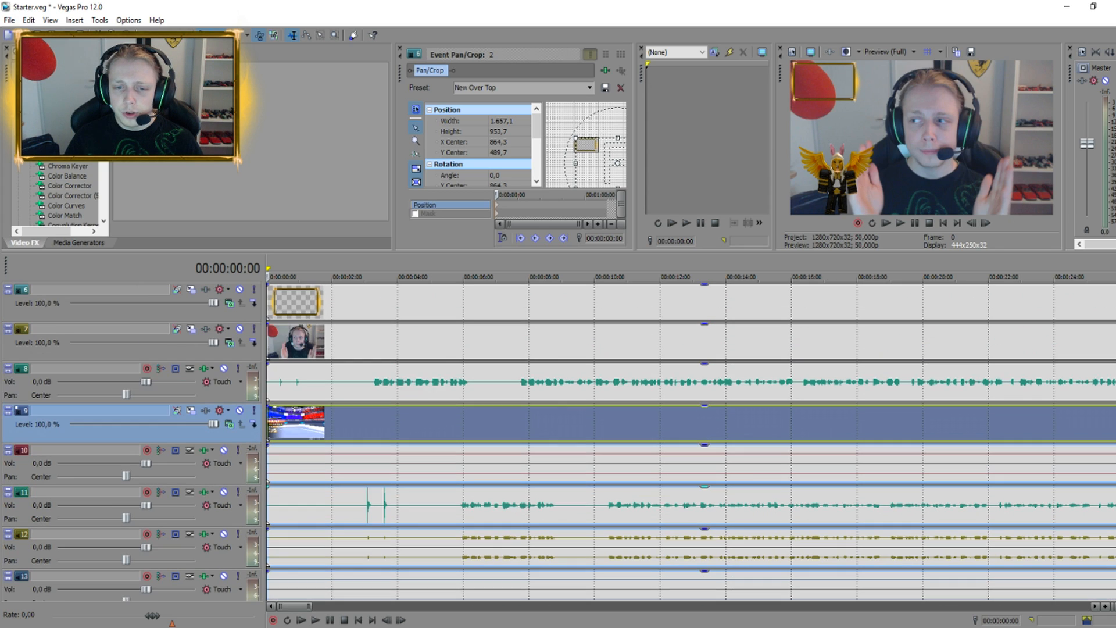
{"action": "left_click_drag", "start_coordinate": [525, 387], "coordinate": [611, 407]}
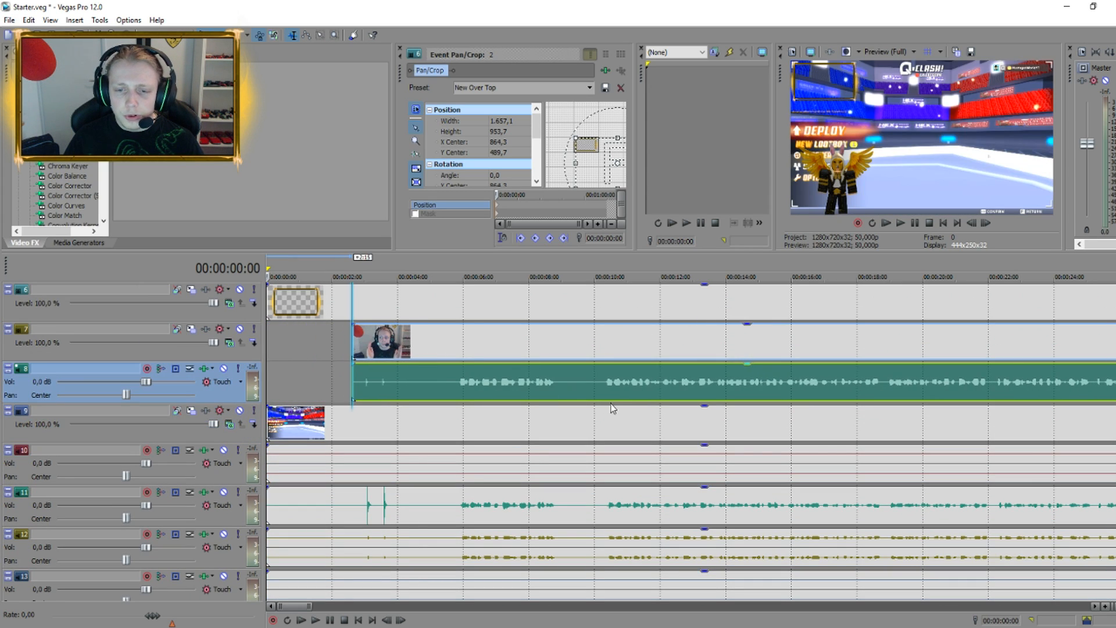
{"action": "left_click", "coordinate": [612, 503]}
{"action": "scroll", "coordinate": [650, 491], "scroll_direction": "up", "scroll_amount": 8}
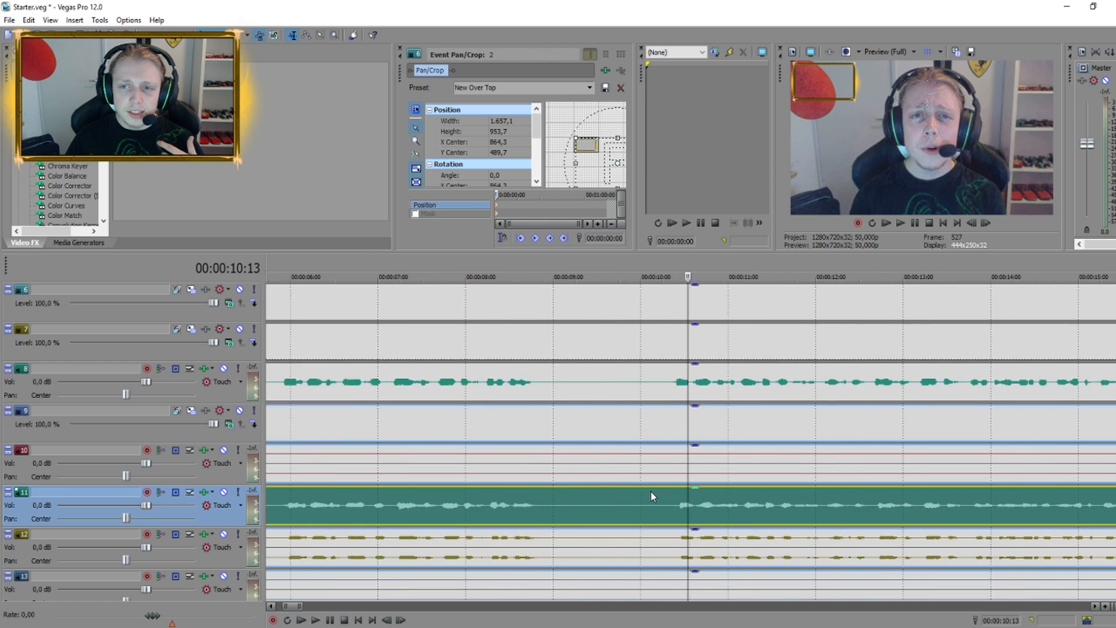
Fine-align the first facecam clip's audio on track 8 with the start of speech on track 11 at about 00:00:10:11
{"action": "left_click_drag", "start_coordinate": [644, 390], "coordinate": [653, 390]}
{"action": "left_click", "coordinate": [641, 494]}
{"action": "scroll", "coordinate": [642, 493], "scroll_direction": "up", "scroll_amount": 3}
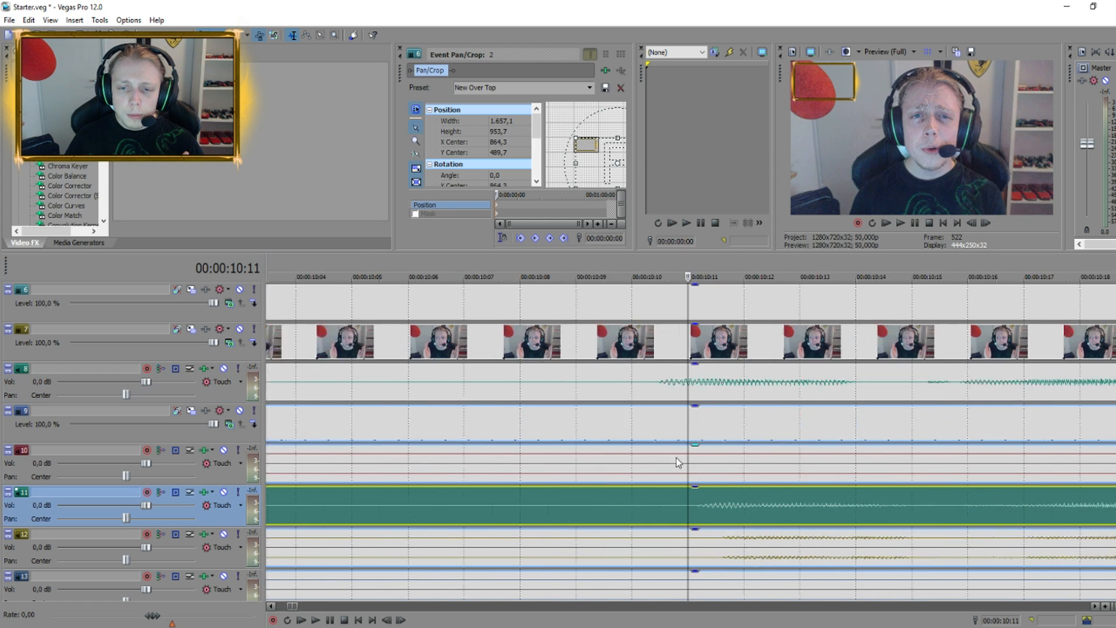
{"action": "mouse_move", "coordinate": [741, 382]}
{"action": "left_mouse_down"}
{"action": "mouse_move", "coordinate": [792, 397]}
{"action": "mouse_move", "coordinate": [720, 414]}
{"action": "mouse_move", "coordinate": [723, 388]}
{"action": "left_mouse_up"}
{"action": "scroll", "coordinate": [997, 440], "scroll_direction": "down", "scroll_amount": 3}
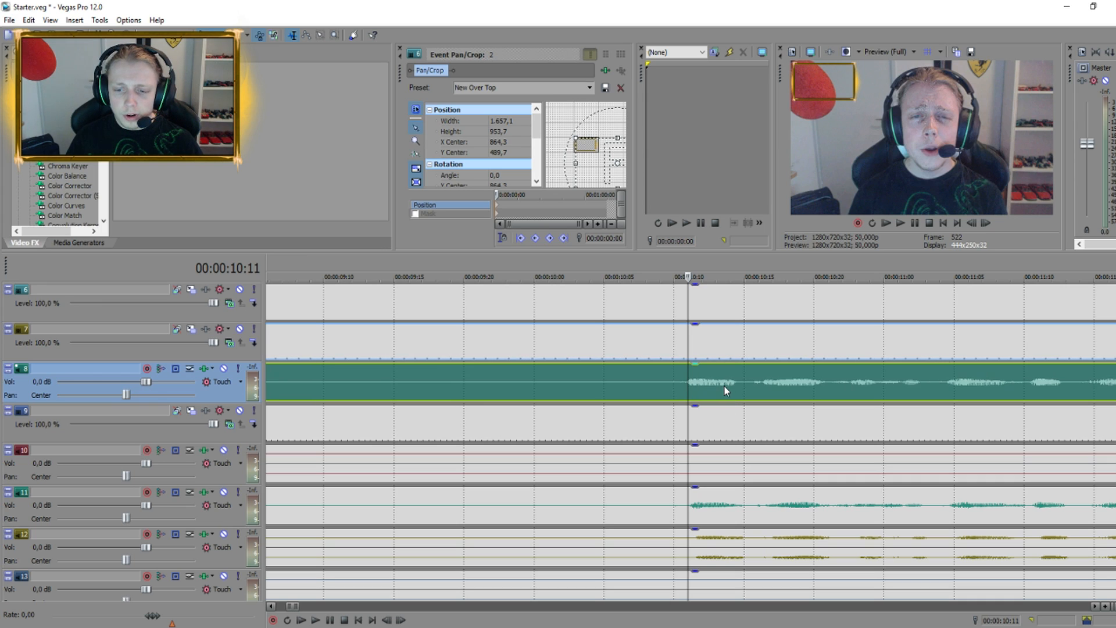
Delete the surplus gameplay audio tracks 14, 13 and 12 from the project
{"action": "scroll", "coordinate": [325, 523], "scroll_direction": "down", "scroll_amount": 3}
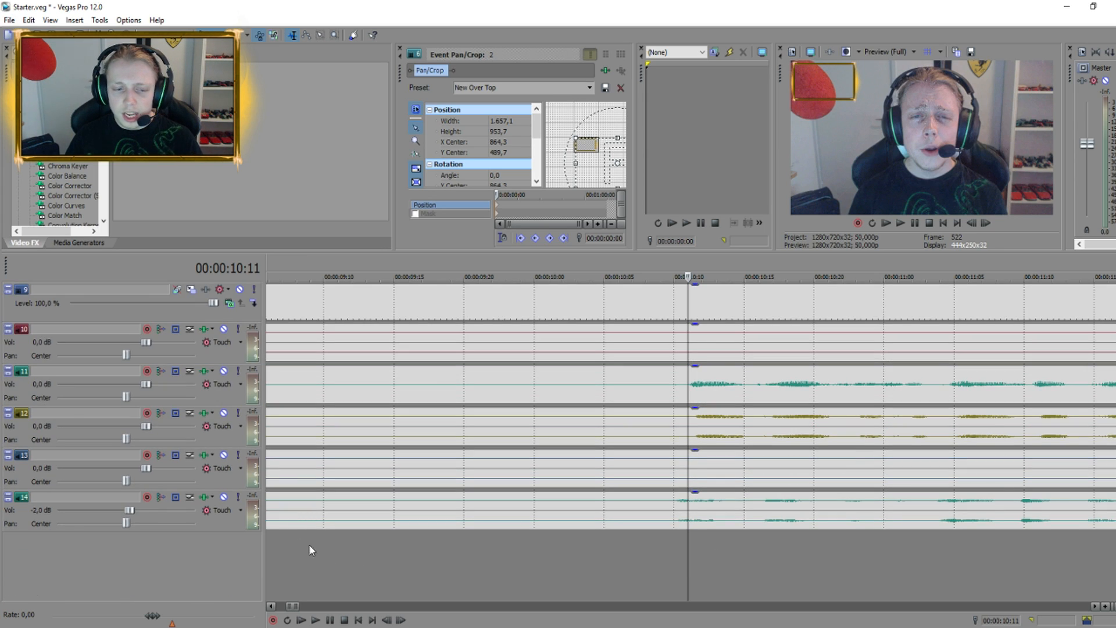
{"action": "left_click", "coordinate": [215, 526]}
{"action": "scroll", "coordinate": [218, 523], "scroll_direction": "up", "scroll_amount": 1}
{"action": "scroll", "coordinate": [222, 524], "scroll_direction": "up", "scroll_amount": 1}
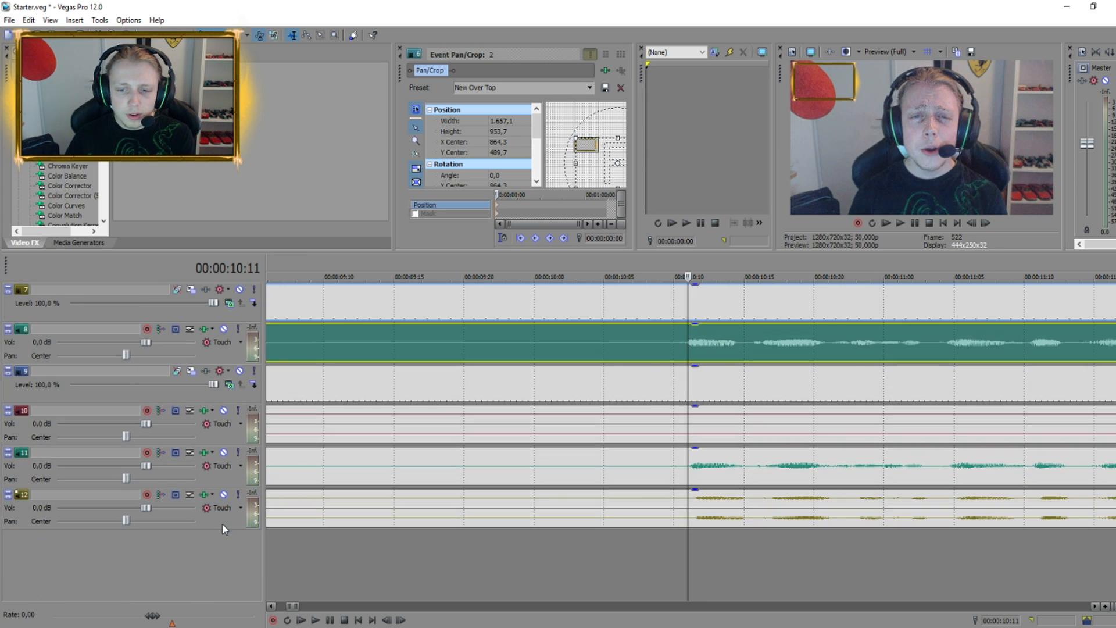
{"action": "scroll", "coordinate": [223, 525], "scroll_direction": "up", "scroll_amount": 1}
{"action": "left_click", "coordinate": [714, 544]}
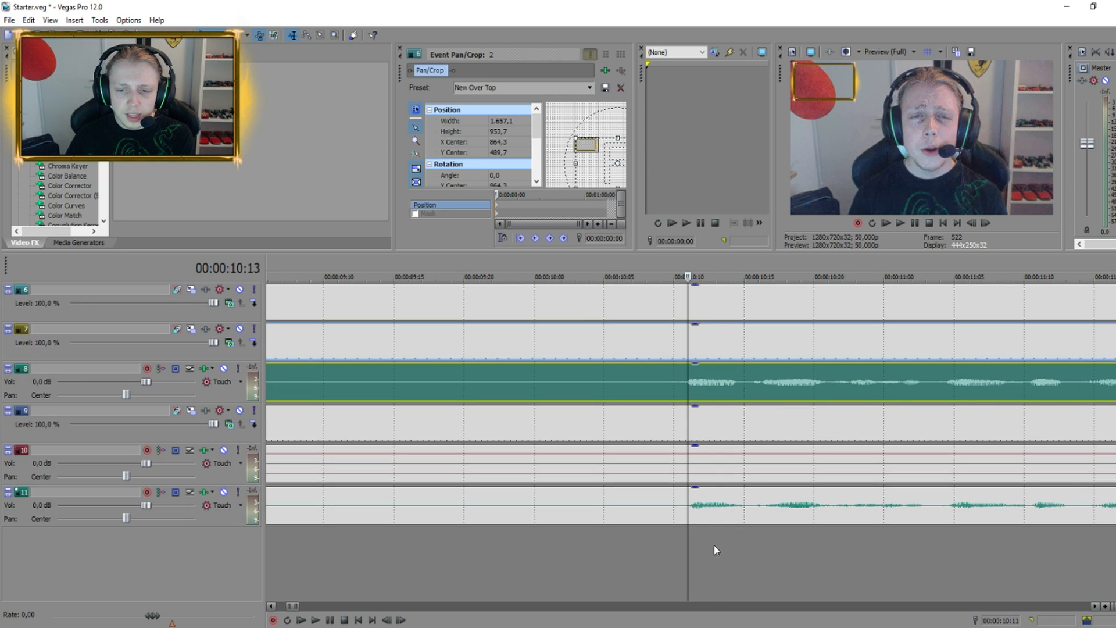
Inspect the waveforms of tracks 8 and 11 and play from about 00:00:10:11 to check their sync
{"action": "scroll", "coordinate": [667, 472], "scroll_direction": "down", "scroll_amount": 3}
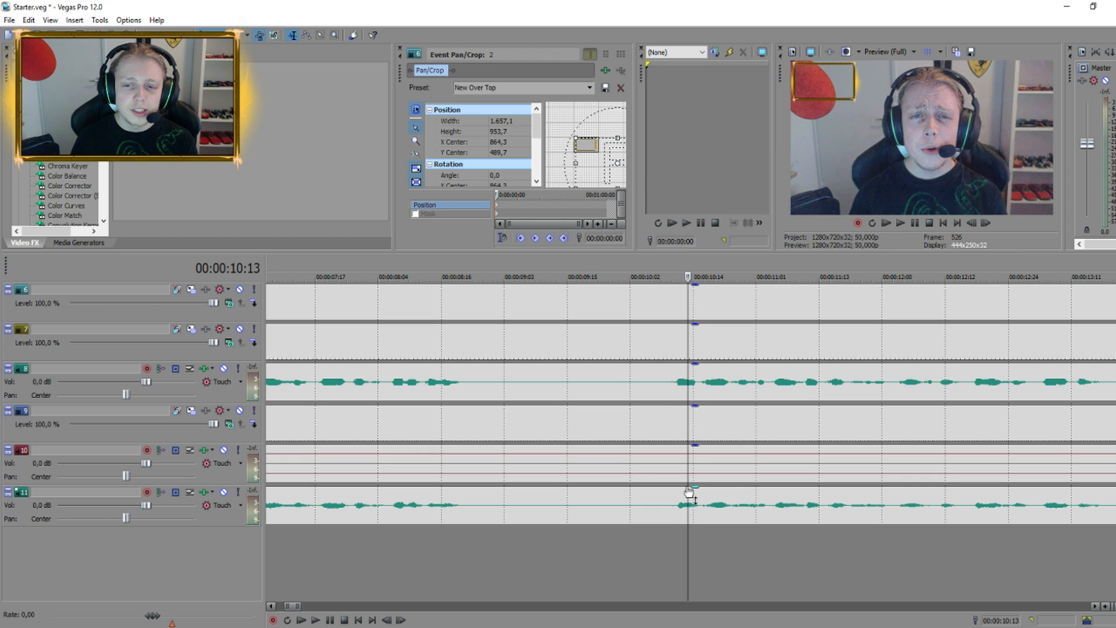
{"action": "scroll", "coordinate": [686, 557], "scroll_direction": "up", "scroll_amount": 6}
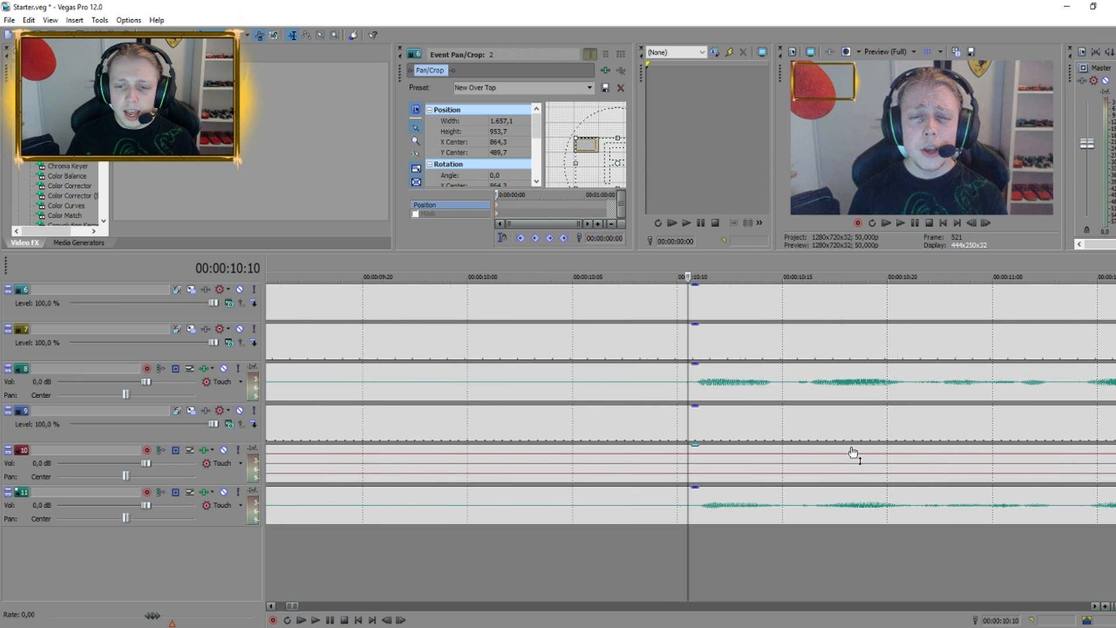
{"action": "left_click", "coordinate": [716, 514]}
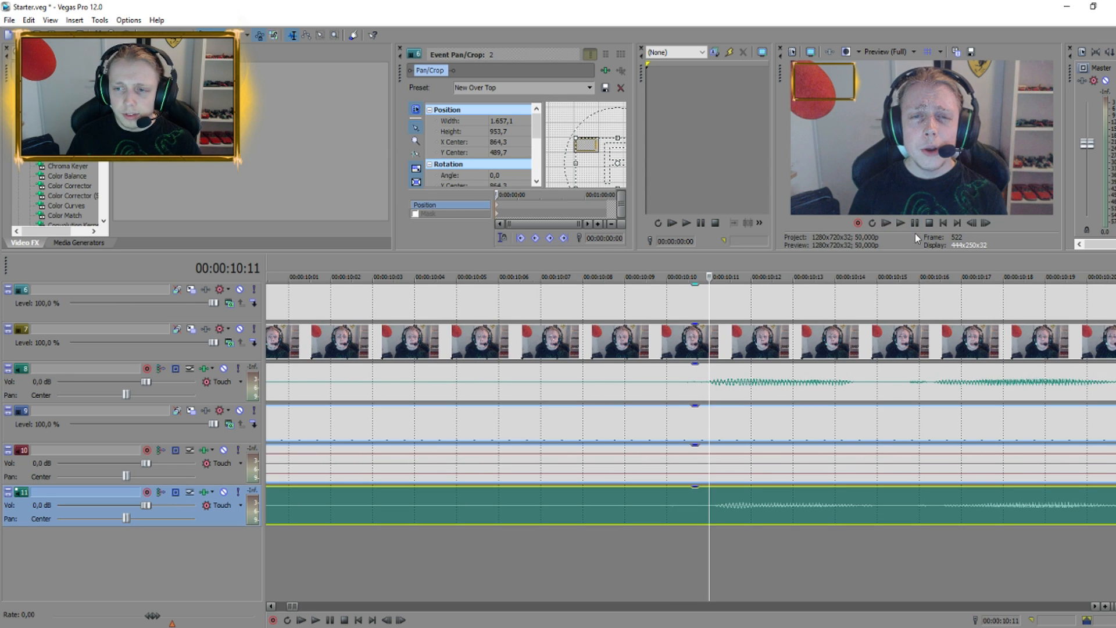
{"action": "scroll", "coordinate": [895, 360], "scroll_direction": "down", "scroll_amount": 4}
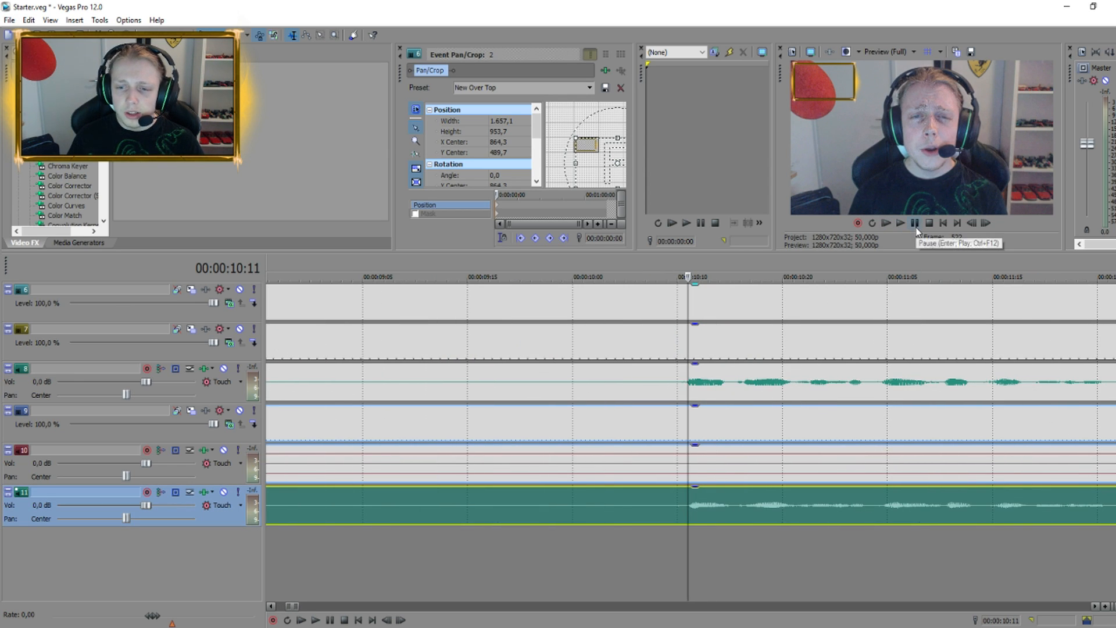
{"action": "left_click", "coordinate": [900, 223]}
{"action": "key", "text": "Return"}
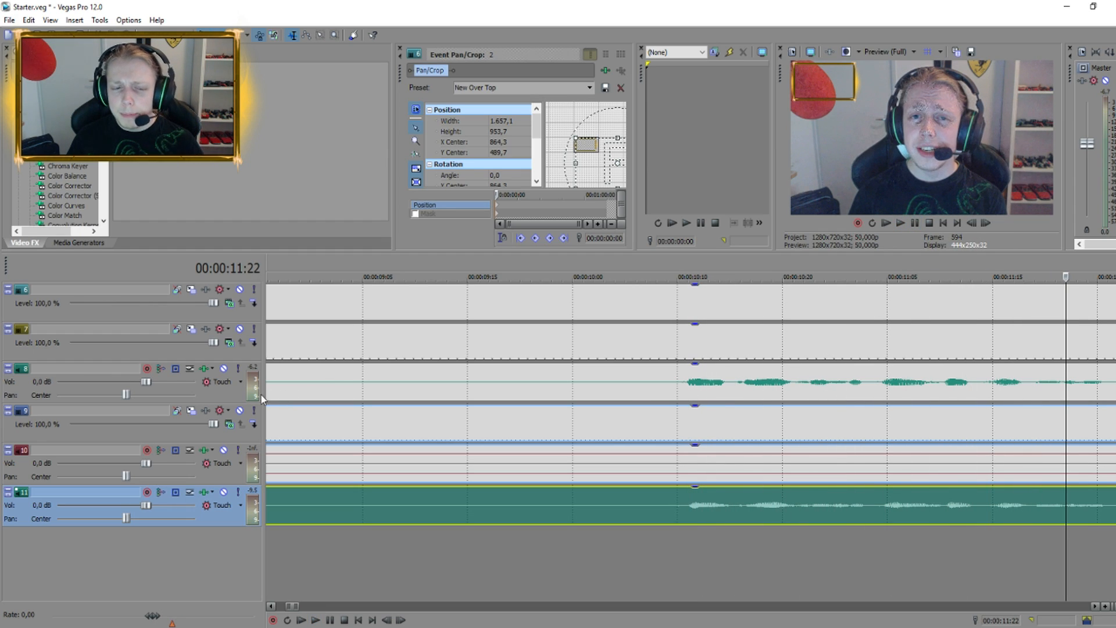
Lower the gain of the first facecam audio event on track 8 to -Inf dB
{"action": "left_click", "coordinate": [390, 383]}
{"action": "scroll", "coordinate": [668, 379], "scroll_direction": "down", "scroll_amount": 3}
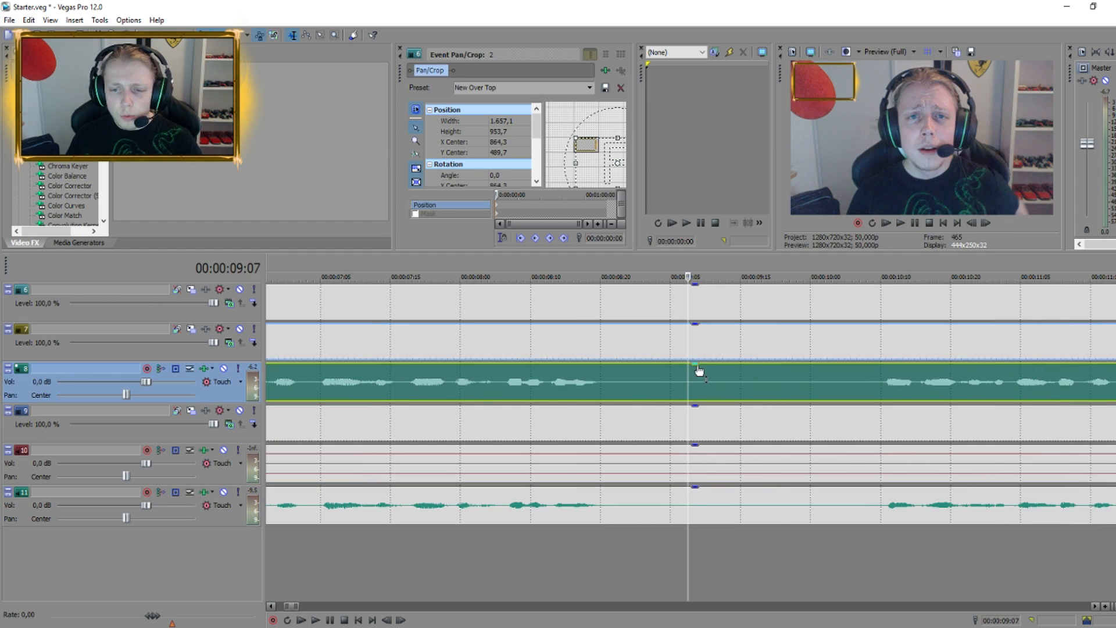
{"action": "scroll", "coordinate": [699, 370], "scroll_direction": "down", "scroll_amount": 5}
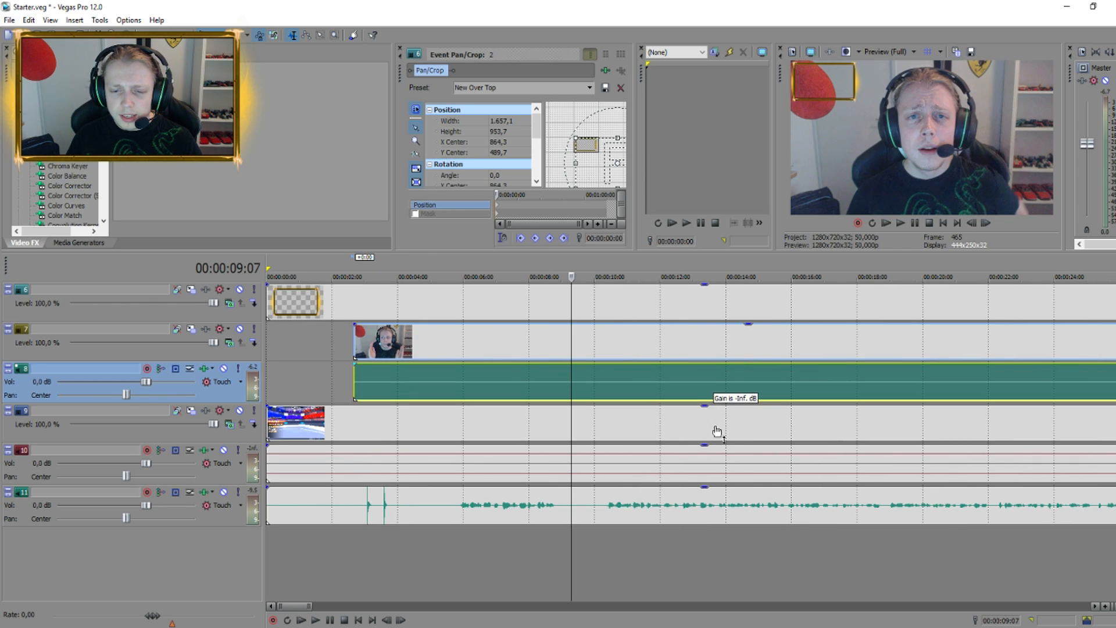
{"action": "scroll", "coordinate": [747, 536], "scroll_direction": "down", "scroll_amount": 3}
Play the timeline from 00:00:32:11 to find where the usable commentary begins
{"action": "left_click", "coordinate": [800, 531]}
{"action": "scroll", "coordinate": [803, 571], "scroll_direction": "down", "scroll_amount": 2}
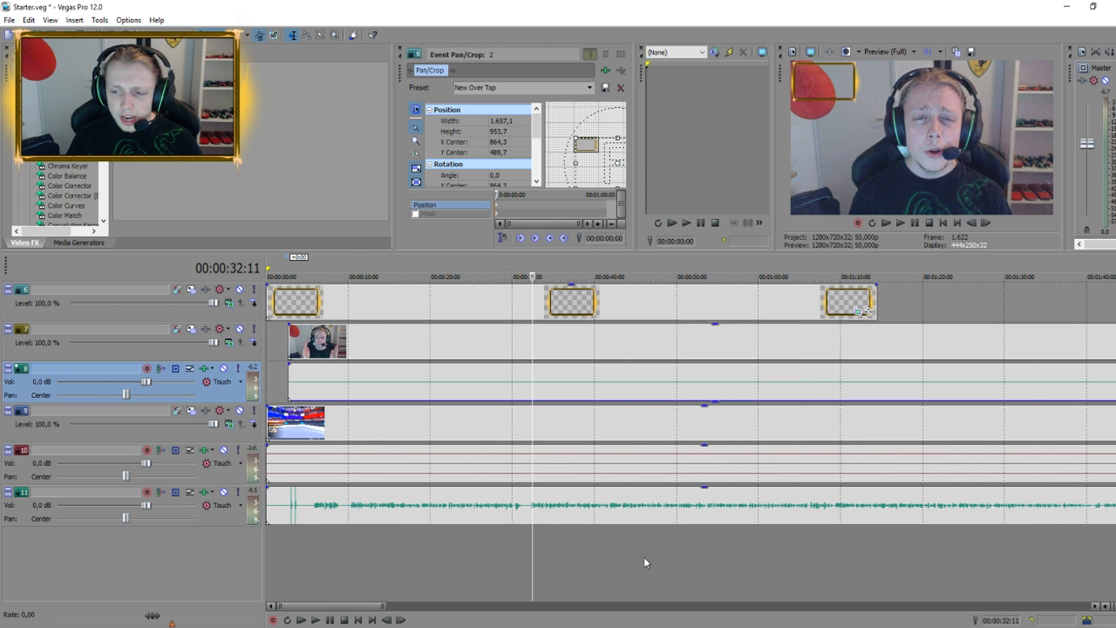
{"action": "scroll", "coordinate": [644, 556], "scroll_direction": "up", "scroll_amount": 4}
{"action": "scroll", "coordinate": [687, 517], "scroll_direction": "down", "scroll_amount": 2}
{"action": "scroll", "coordinate": [502, 514], "scroll_direction": "up", "scroll_amount": 5}
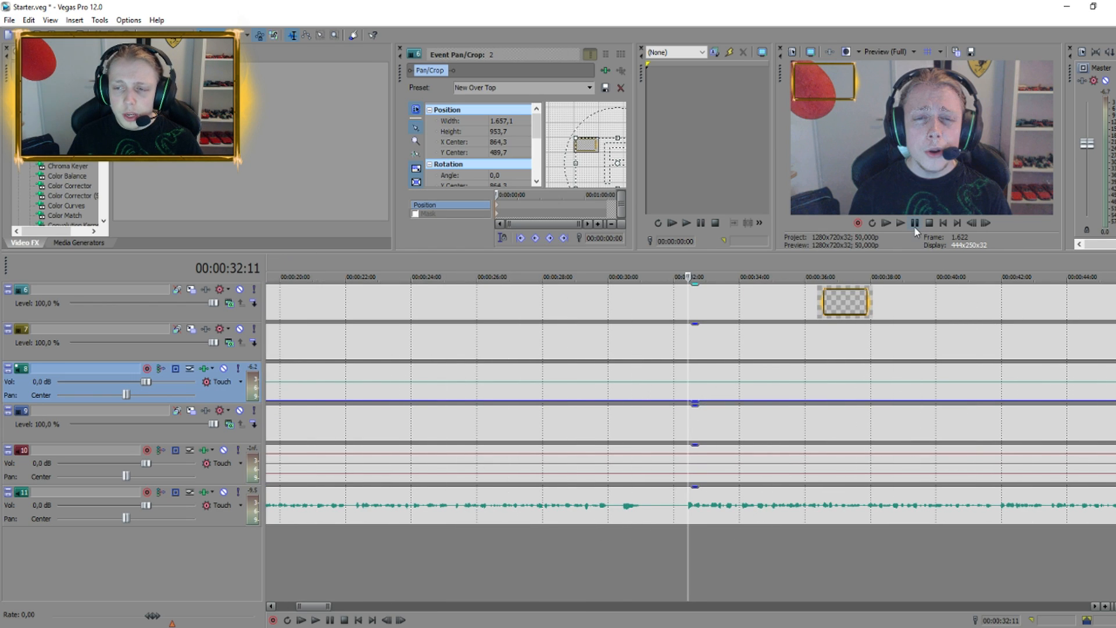
{"action": "key", "text": "space"}
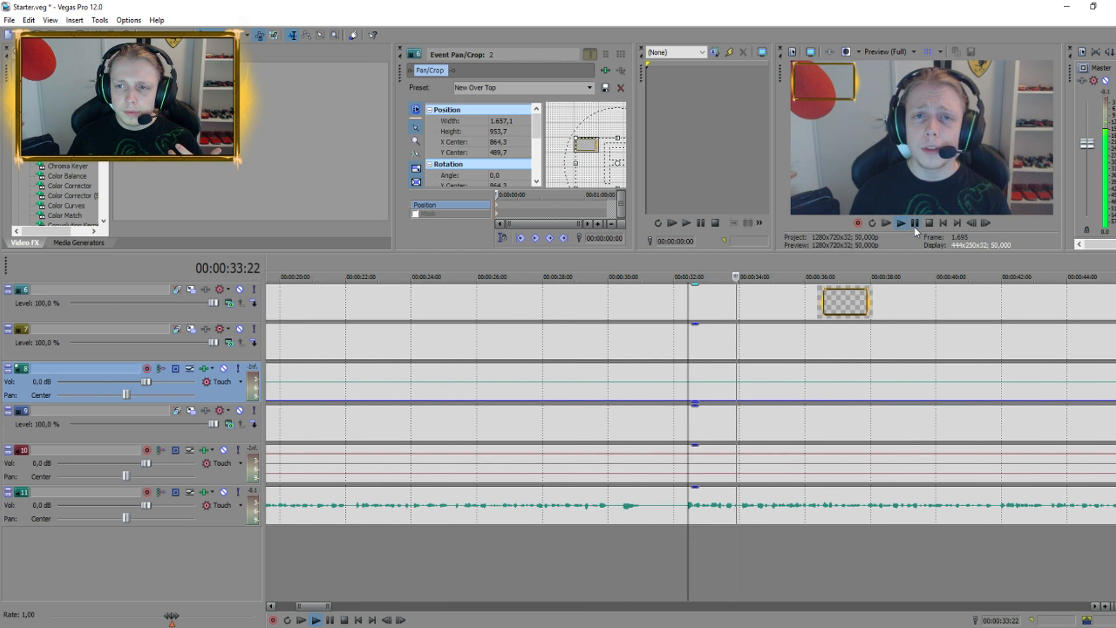
{"action": "key", "text": "Return"}
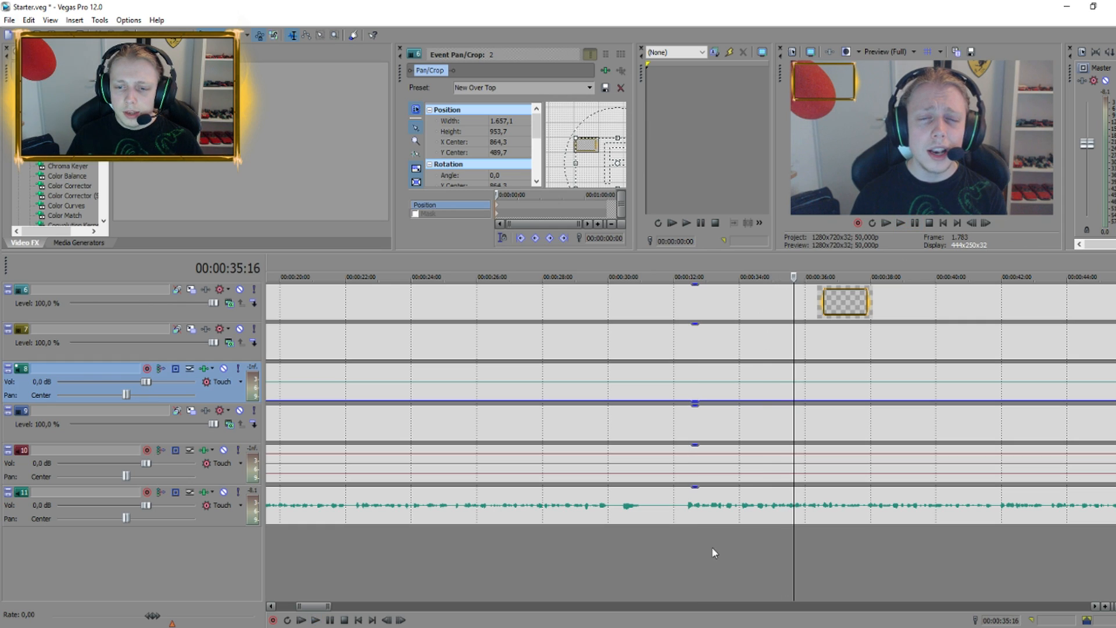
Split the first gameplay recording and the first facecam clip, with their audio, at the speech start near 00:00:32:09
{"action": "left_click", "coordinate": [690, 512]}
{"action": "scroll", "coordinate": [696, 510], "scroll_direction": "up", "scroll_amount": 4}
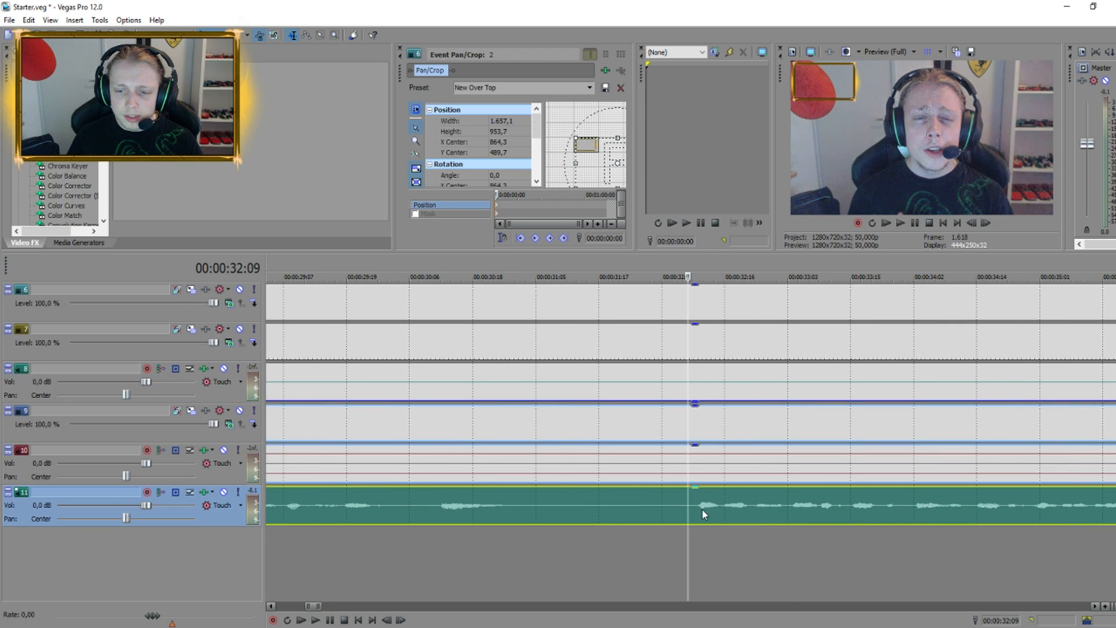
{"action": "left_click", "coordinate": [690, 506]}
{"action": "key", "text": "s"}
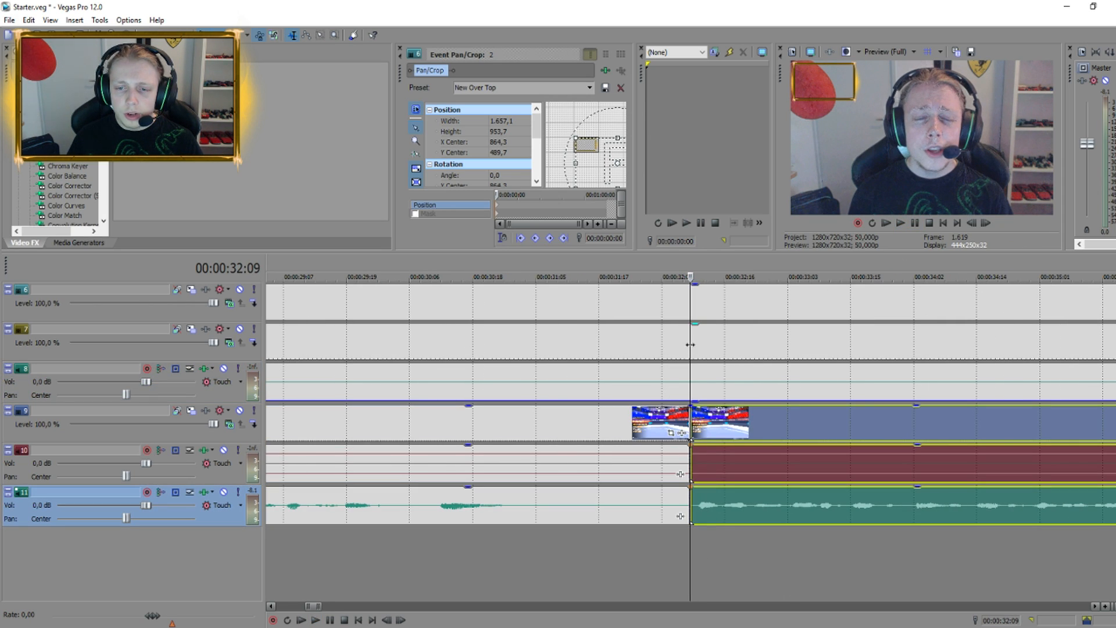
{"action": "left_click", "coordinate": [690, 344]}
{"action": "key", "text": "s"}
Delete the facecam and gameplay segments before the split near 00:00:32:09
{"action": "left_click", "coordinate": [646, 347]}
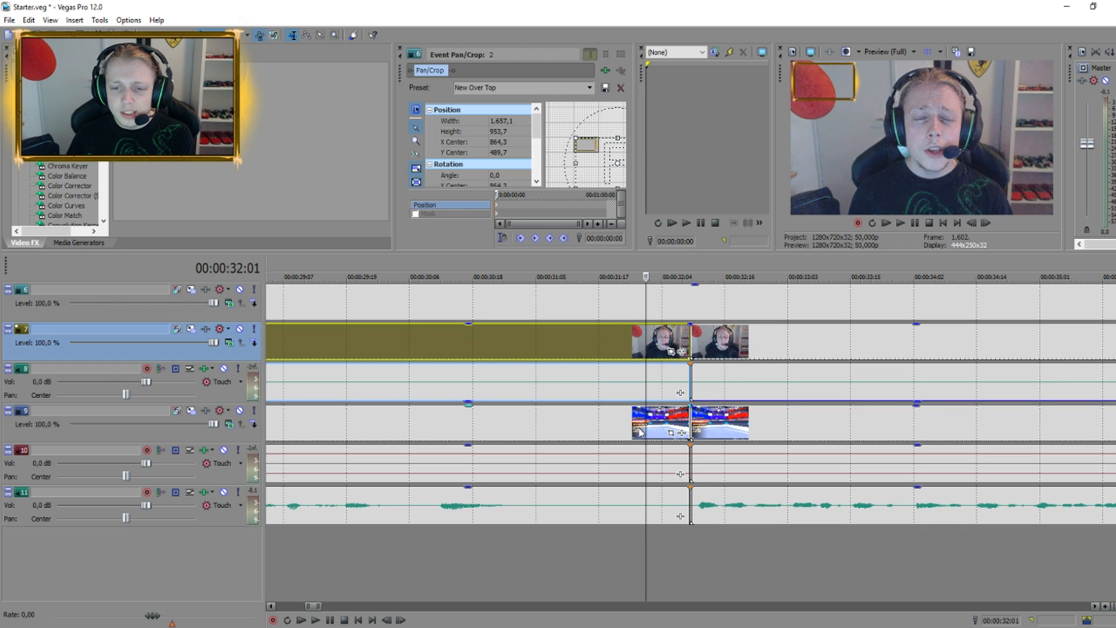
{"action": "key", "text": "Delete"}
{"action": "left_click", "coordinate": [620, 427]}
{"action": "key", "text": "Delete"}
Select the remaining first facecam and gameplay events together and move them to the start of the timeline
{"action": "left_click", "coordinate": [740, 428]}
{"action": "left_click", "coordinate": [765, 354], "text": "ctrl"}
{"action": "scroll", "coordinate": [766, 355], "scroll_direction": "down", "scroll_amount": 4}
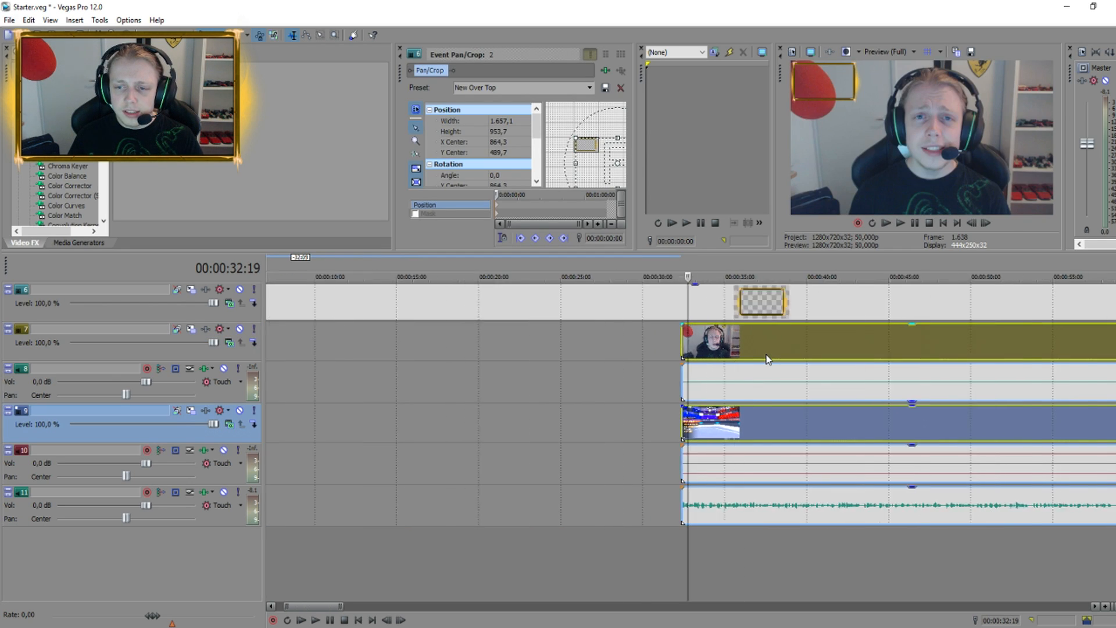
{"action": "scroll", "coordinate": [765, 354], "scroll_direction": "down", "scroll_amount": 6}
{"action": "left_click_drag", "start_coordinate": [708, 347], "coordinate": [647, 346]}
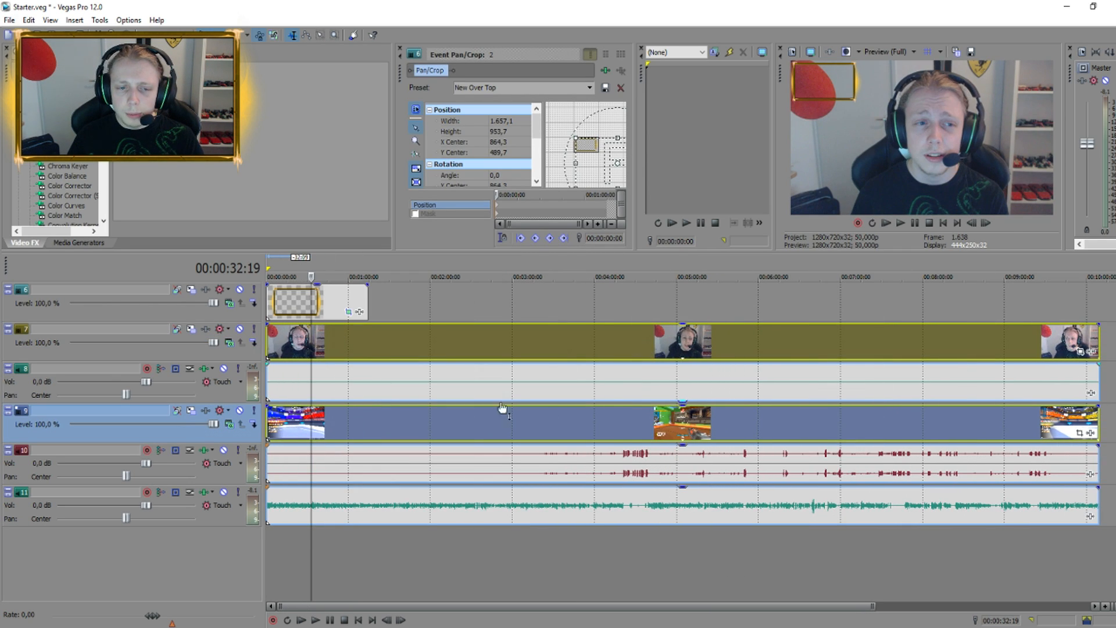
Check the trimmed first facecam and gameplay pair at several points from its beginning to its end
{"action": "left_click", "coordinate": [346, 573]}
{"action": "left_click", "coordinate": [604, 568]}
{"action": "left_click", "coordinate": [665, 573]}
{"action": "left_click", "coordinate": [863, 570]}
{"action": "left_click", "coordinate": [1026, 569]}
{"action": "left_click", "coordinate": [1084, 559]}
{"action": "scroll", "coordinate": [968, 562], "scroll_direction": "down", "scroll_amount": 2}
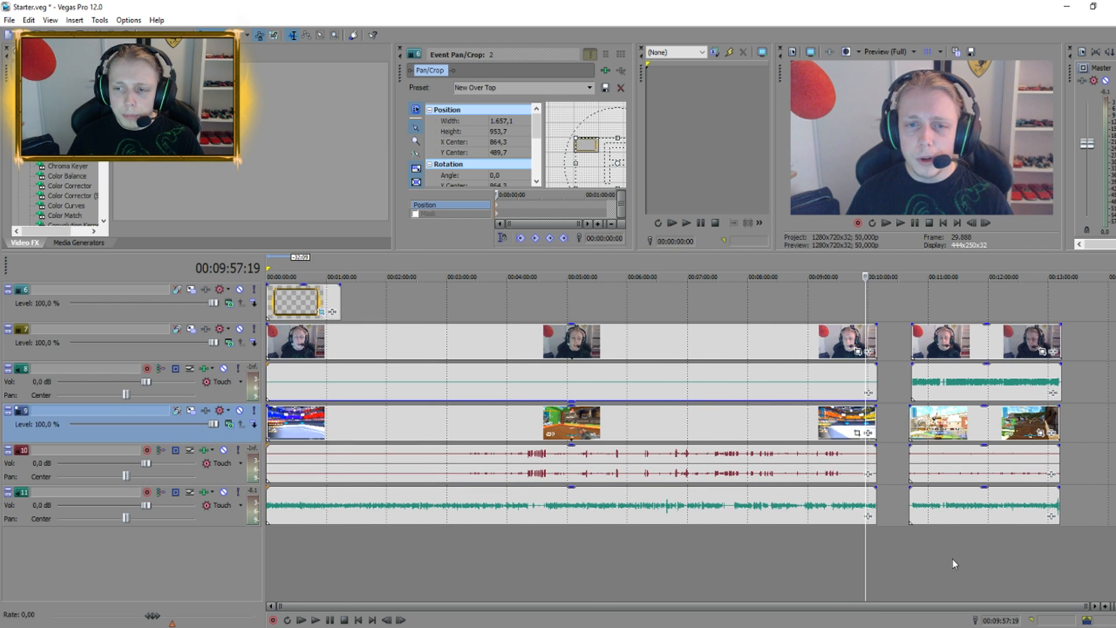
Shift the second facecam clip so its audio roughly lines up with track 11 around 00:11:23:16
{"action": "left_click", "coordinate": [923, 553]}
{"action": "scroll", "coordinate": [924, 553], "scroll_direction": "up", "scroll_amount": 5}
{"action": "left_click", "coordinate": [884, 552]}
{"action": "scroll", "coordinate": [895, 551], "scroll_direction": "down", "scroll_amount": 1}
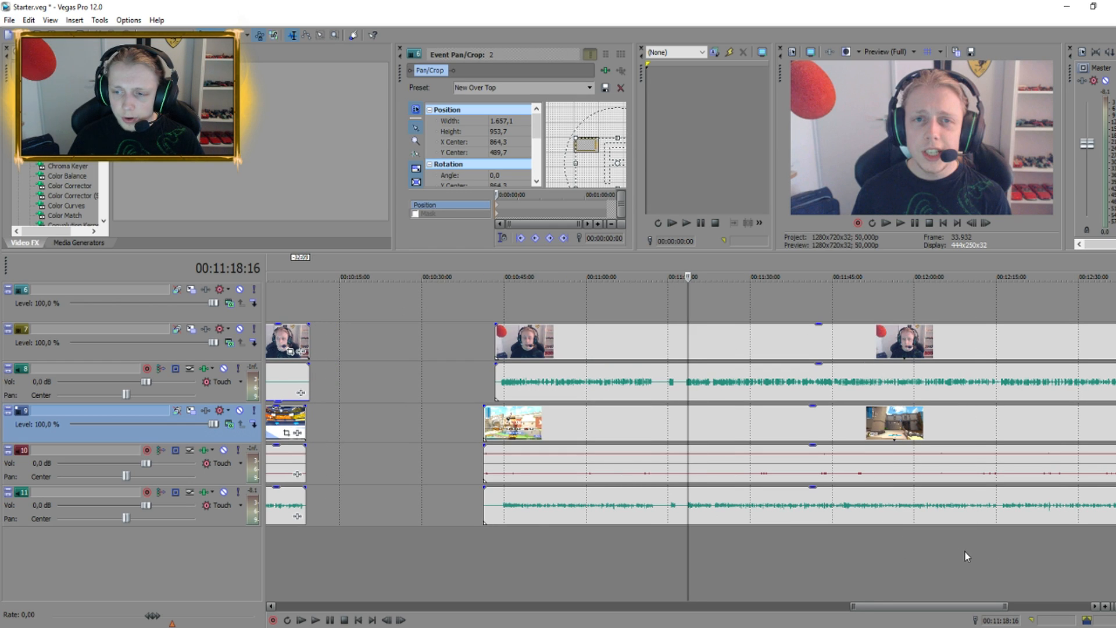
{"action": "left_click", "coordinate": [718, 549]}
{"action": "scroll", "coordinate": [718, 547], "scroll_direction": "up", "scroll_amount": 5}
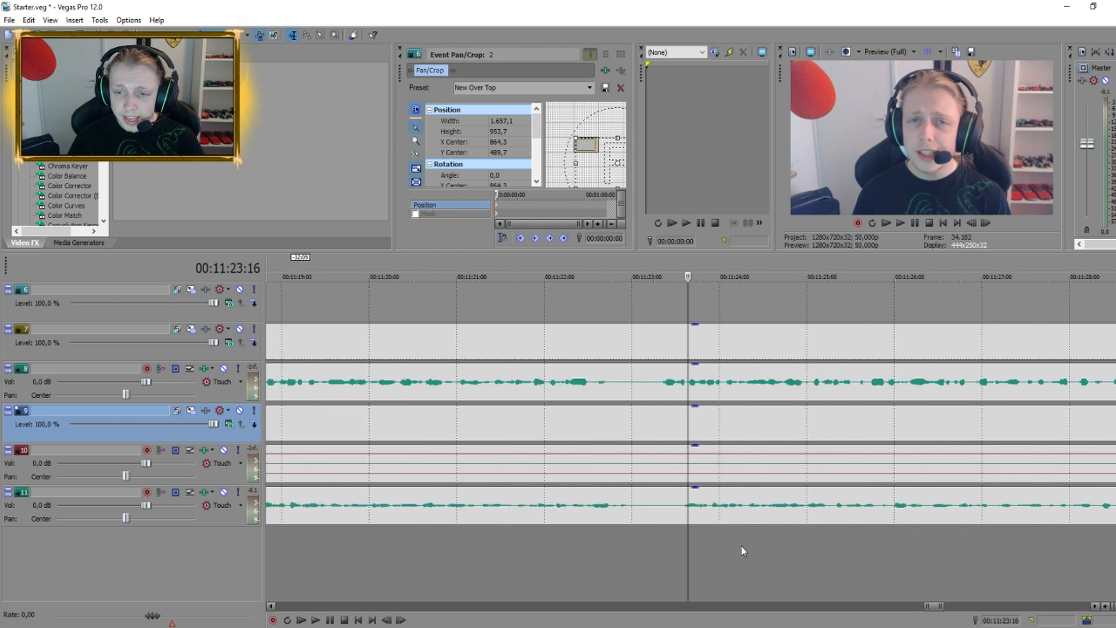
{"action": "left_click", "coordinate": [668, 393]}
{"action": "scroll", "coordinate": [721, 401], "scroll_direction": "up", "scroll_amount": 2}
{"action": "scroll", "coordinate": [733, 500], "scroll_direction": "up", "scroll_amount": 3}
Nudge the second gameplay recording so its track 11 waveform matches the second facecam clip's audio
{"action": "left_click", "coordinate": [762, 511]}
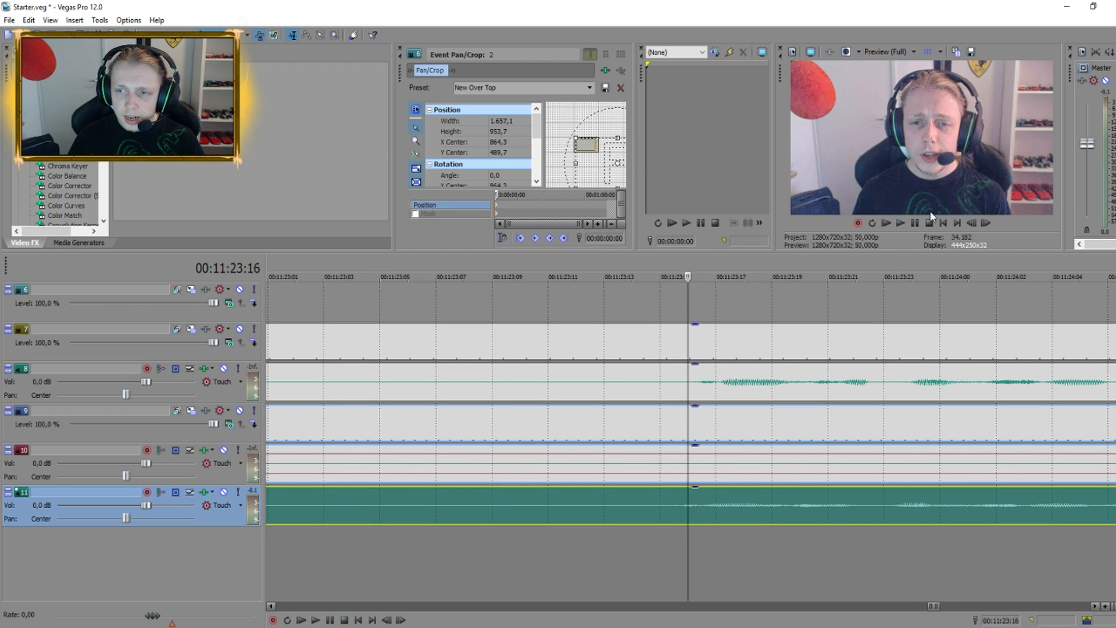
{"action": "left_click", "coordinate": [914, 225]}
{"action": "scroll", "coordinate": [725, 503], "scroll_direction": "down", "scroll_amount": 1}
{"action": "left_click_drag", "start_coordinate": [725, 511], "coordinate": [719, 512]}
{"action": "scroll", "coordinate": [718, 511], "scroll_direction": "down", "scroll_amount": 1}
Play the second facecam and gameplay pair to check the sync and slightly shift the gameplay recording's audio later
{"action": "left_click", "coordinate": [421, 559]}
{"action": "key", "text": "space"}
{"action": "left_click", "coordinate": [912, 222]}
{"action": "left_click", "coordinate": [466, 503]}
{"action": "left_click_drag", "start_coordinate": [466, 504], "coordinate": [476, 508]}
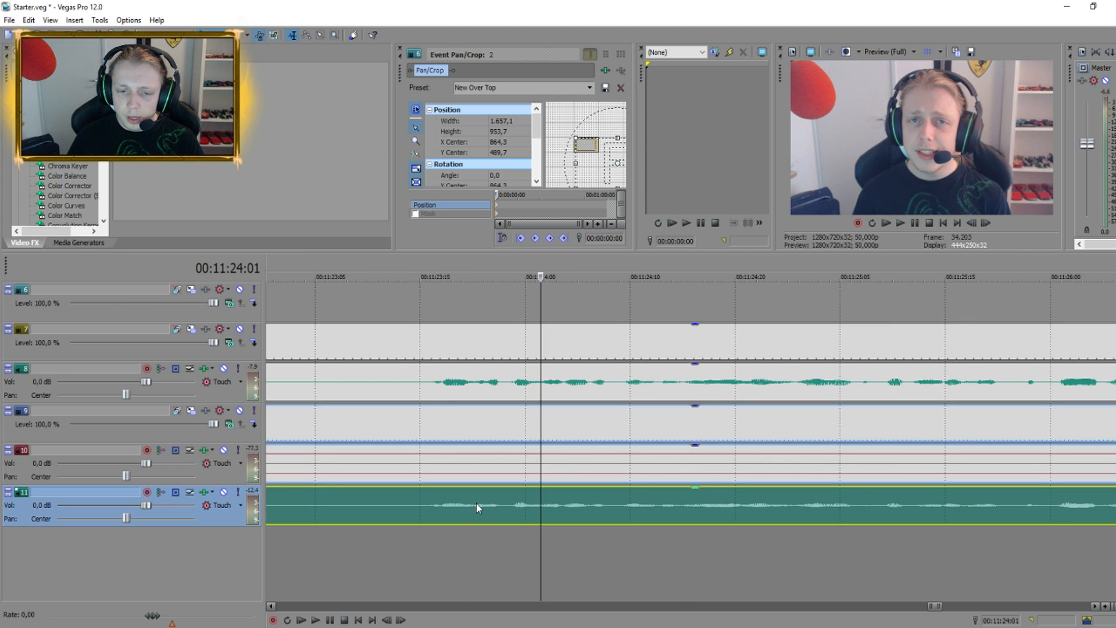
Replay the second pair to recheck its sync and lower the second facecam audio event's gain to silence
{"action": "left_click", "coordinate": [428, 544]}
{"action": "key", "text": "space"}
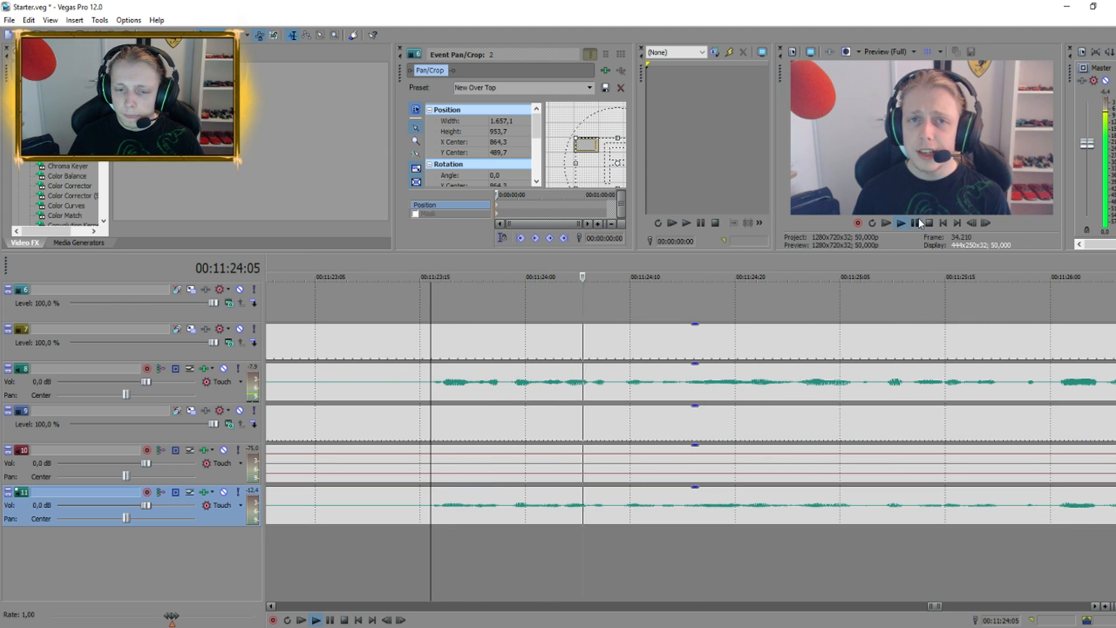
{"action": "left_click", "coordinate": [918, 223]}
{"action": "left_click_drag", "start_coordinate": [564, 366], "coordinate": [558, 431]}
Split the second gameplay recording and the second facecam clip, with their audio, at 00:11:23:15
{"action": "left_click", "coordinate": [429, 511]}
{"action": "key", "text": "Left"}
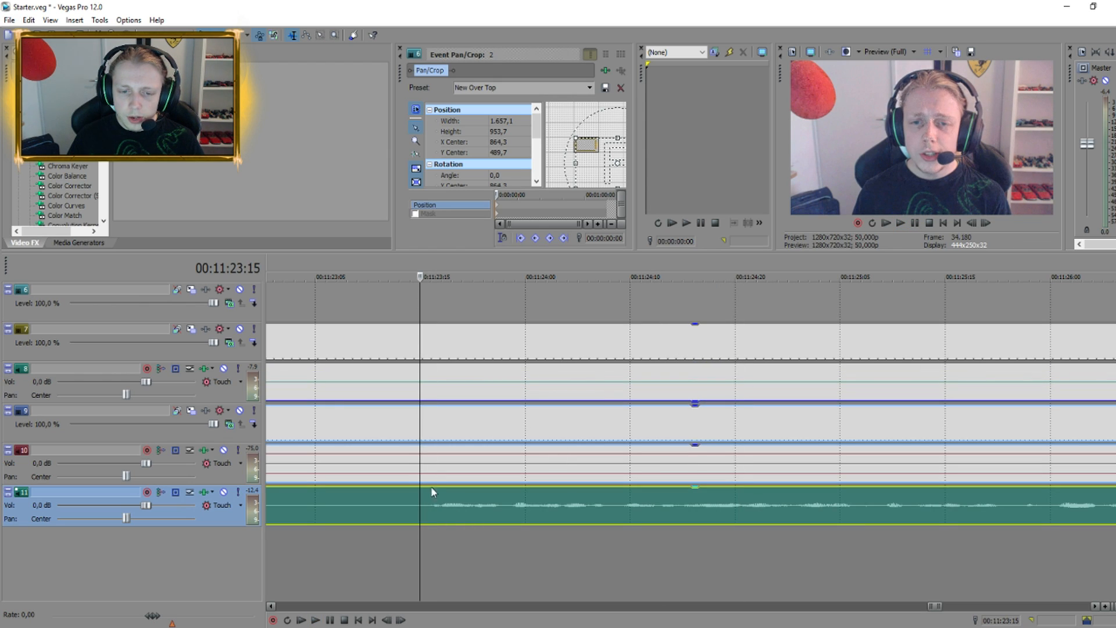
{"action": "key", "text": "s"}
{"action": "left_click", "coordinate": [421, 382]}
{"action": "key", "text": "s"}
Delete the second facecam clip and second gameplay recording portions before the 00:11:23:15 split, including their audio
{"action": "left_click", "coordinate": [399, 384]}
{"action": "key", "text": "Delete"}
{"action": "left_click", "coordinate": [372, 429]}
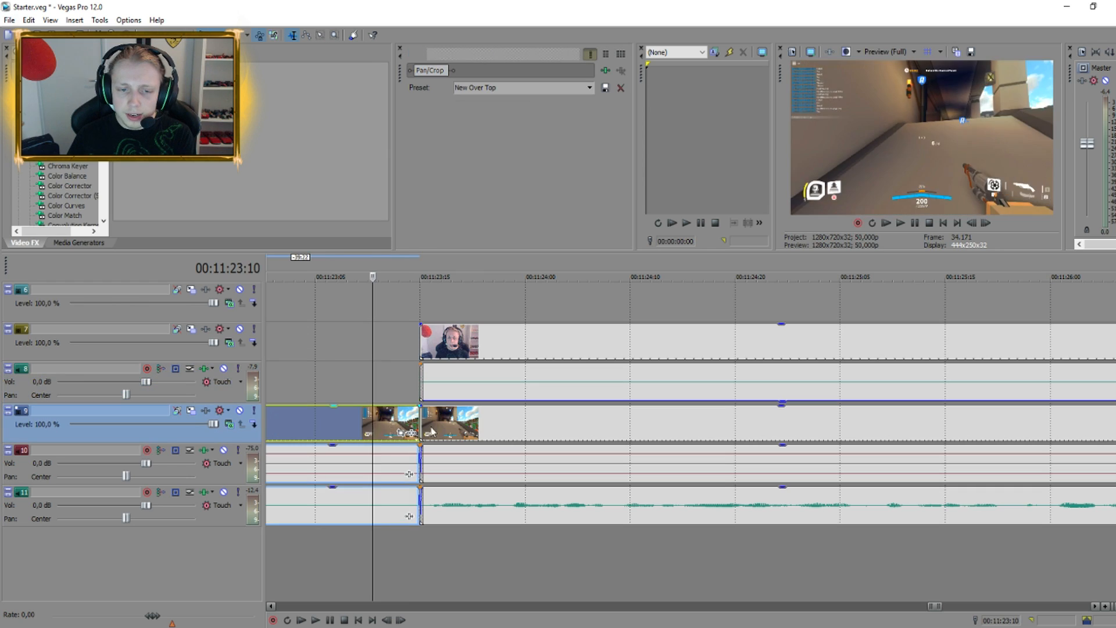
{"action": "key", "text": "Delete"}
Move the remaining second gameplay and facecam pair earlier so it starts where the first facecam clip ends
{"action": "left_click", "coordinate": [483, 424]}
{"action": "left_click", "coordinate": [560, 354], "text": "ctrl"}
{"action": "scroll", "coordinate": [668, 353], "scroll_direction": "down", "scroll_amount": 4}
{"action": "scroll", "coordinate": [482, 350], "scroll_direction": "down", "scroll_amount": 10}
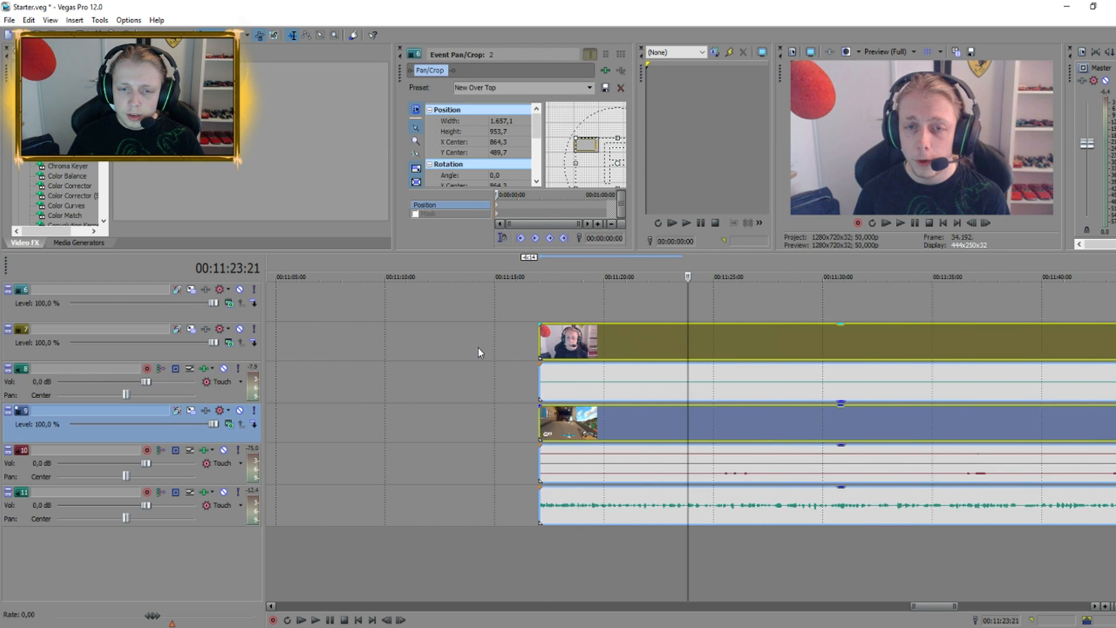
{"action": "left_click_drag", "start_coordinate": [487, 351], "coordinate": [477, 350]}
Trim the ends of the first facecam clip and first gameplay recording to about 00:10:08:16
{"action": "left_click", "coordinate": [372, 534]}
{"action": "scroll", "coordinate": [687, 484], "scroll_direction": "up", "scroll_amount": 10}
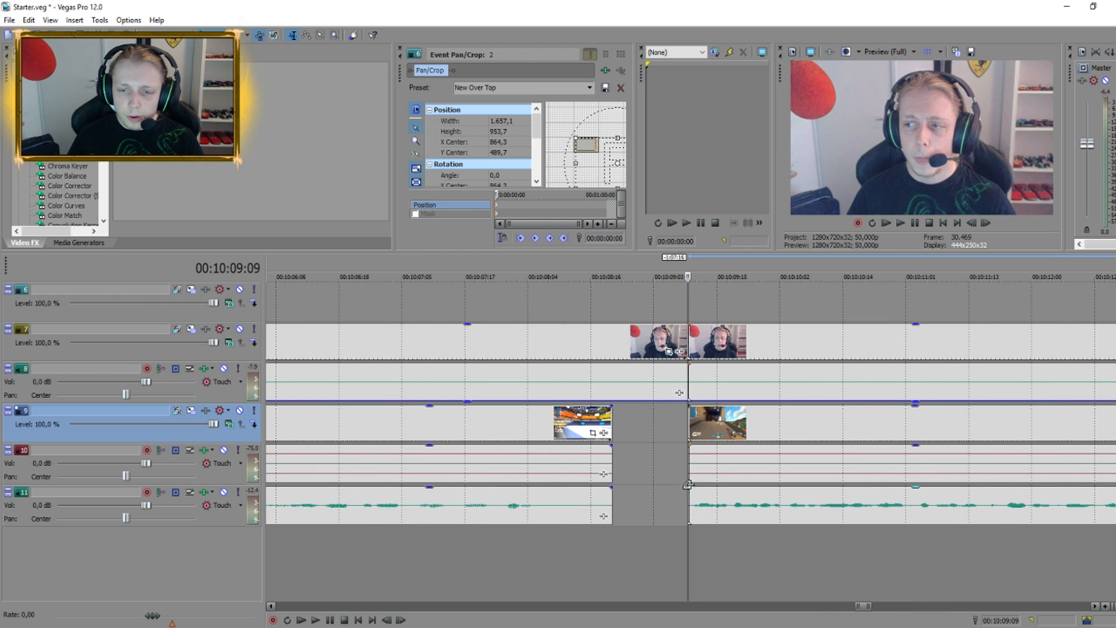
{"action": "left_click_drag", "start_coordinate": [686, 352], "coordinate": [589, 351]}
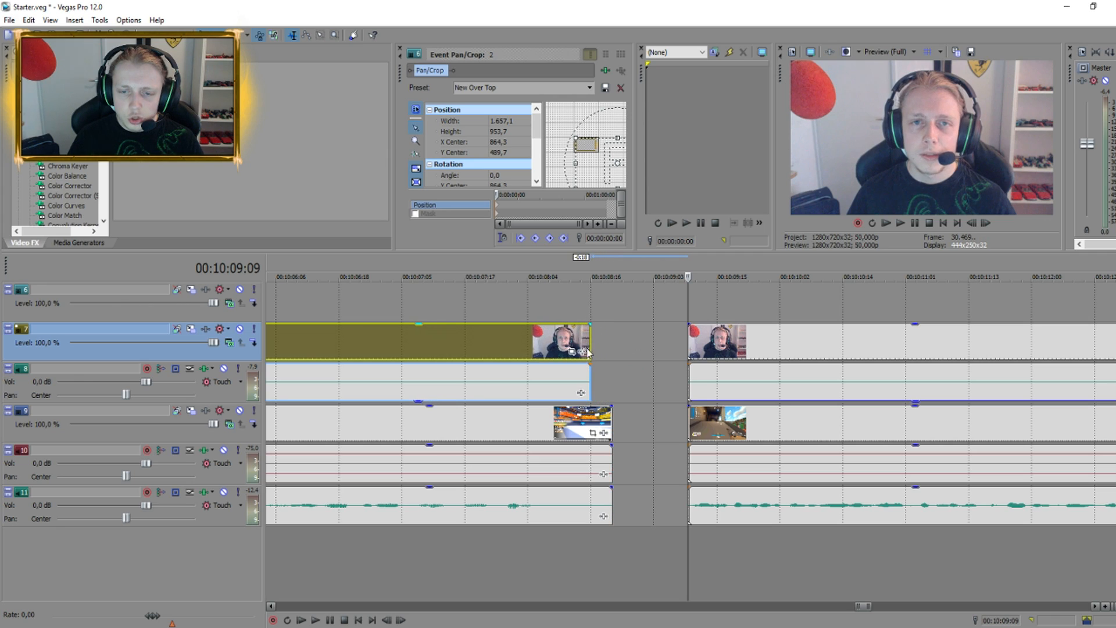
{"action": "left_click", "coordinate": [607, 420]}
{"action": "left_click_drag", "start_coordinate": [611, 450], "coordinate": [589, 458]}
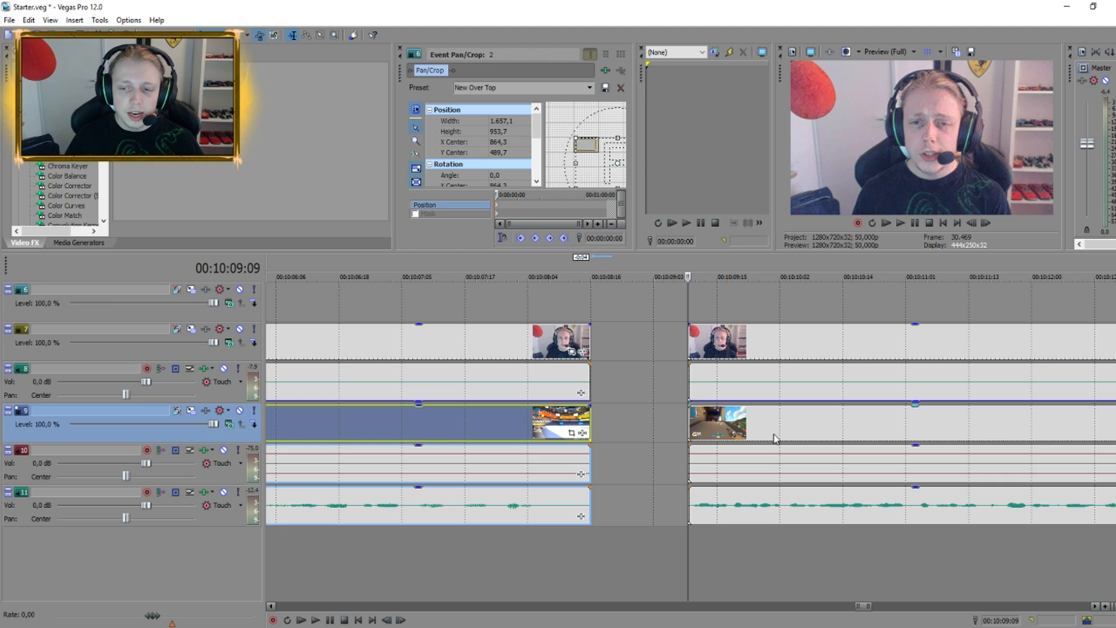
Play the start of the second pair and a later spot near 00:10:48 to check the footage
{"action": "scroll", "coordinate": [908, 263], "scroll_direction": "down", "scroll_amount": 5}
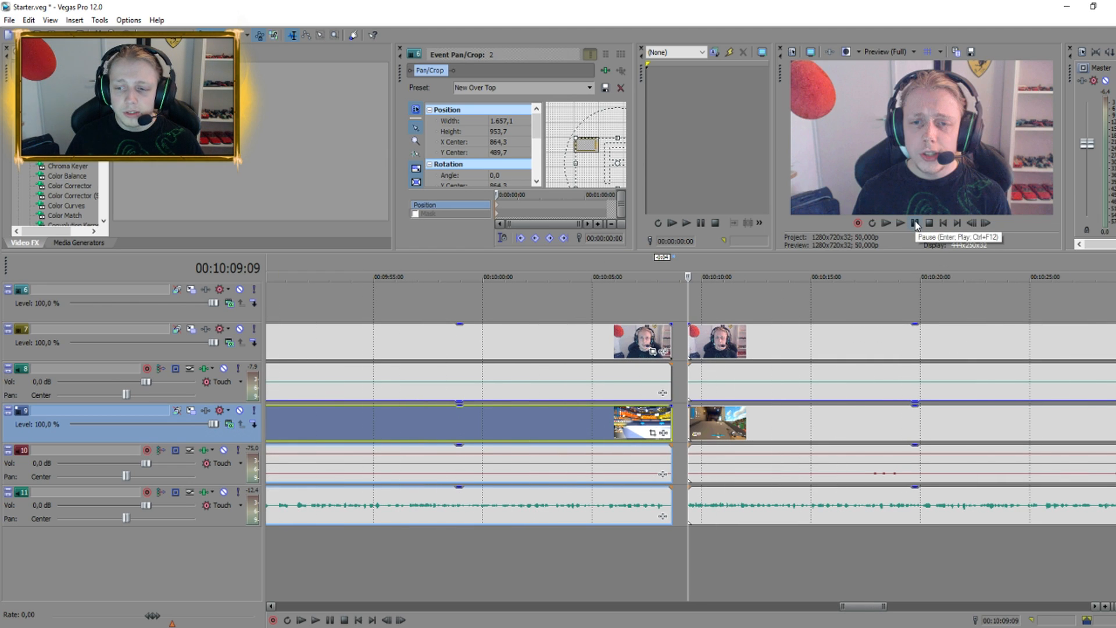
{"action": "left_click", "coordinate": [915, 222]}
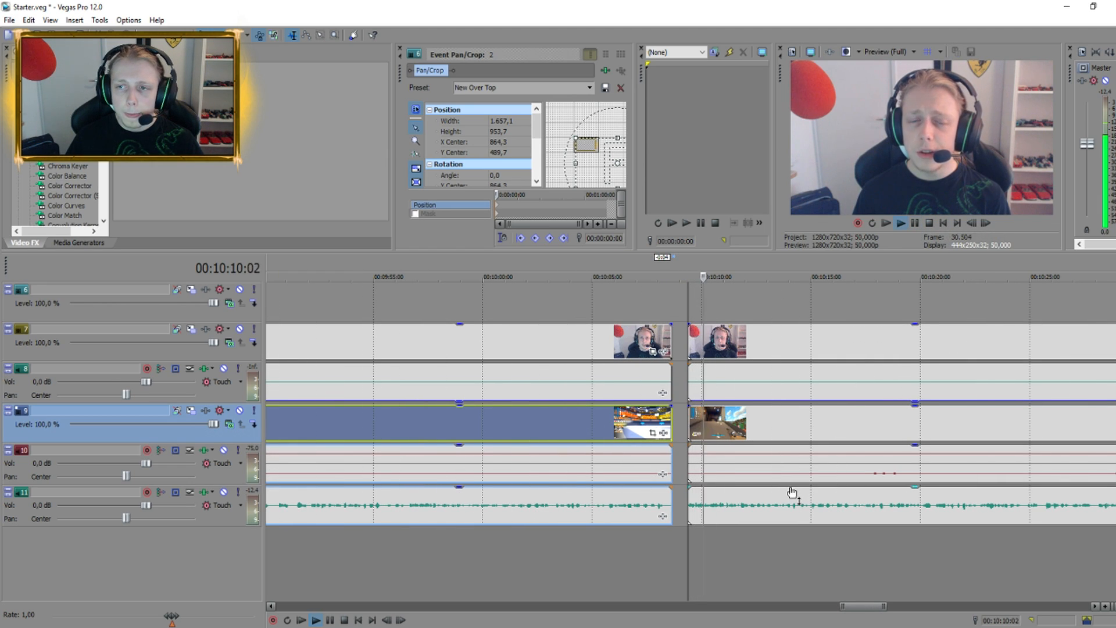
{"action": "scroll", "coordinate": [791, 489], "scroll_direction": "down", "scroll_amount": 2}
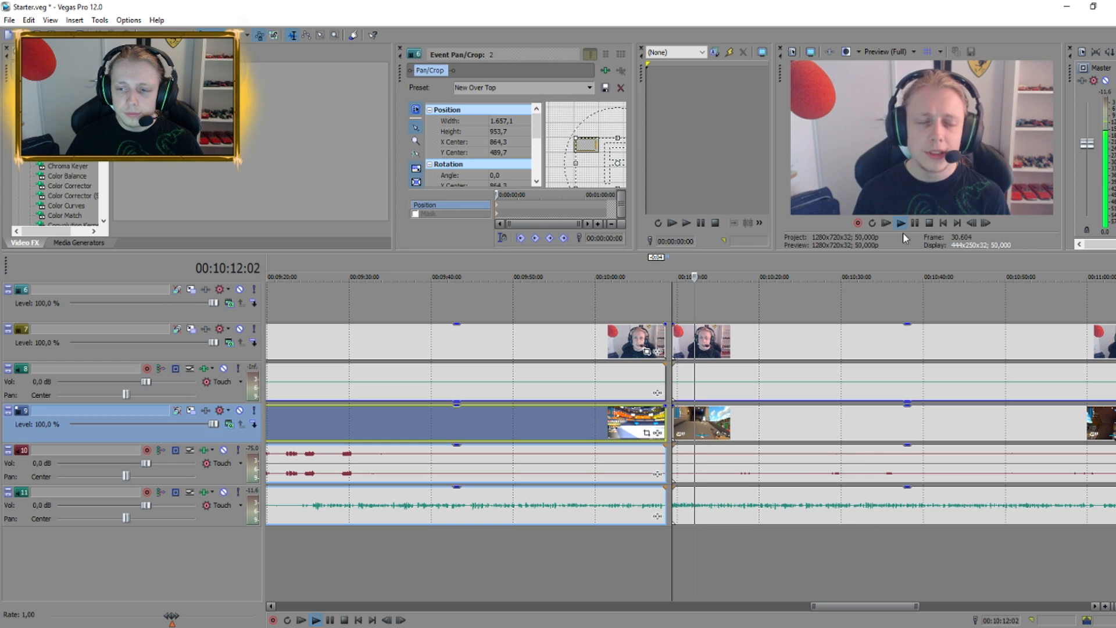
{"action": "left_click", "coordinate": [847, 553]}
{"action": "left_click", "coordinate": [982, 556]}
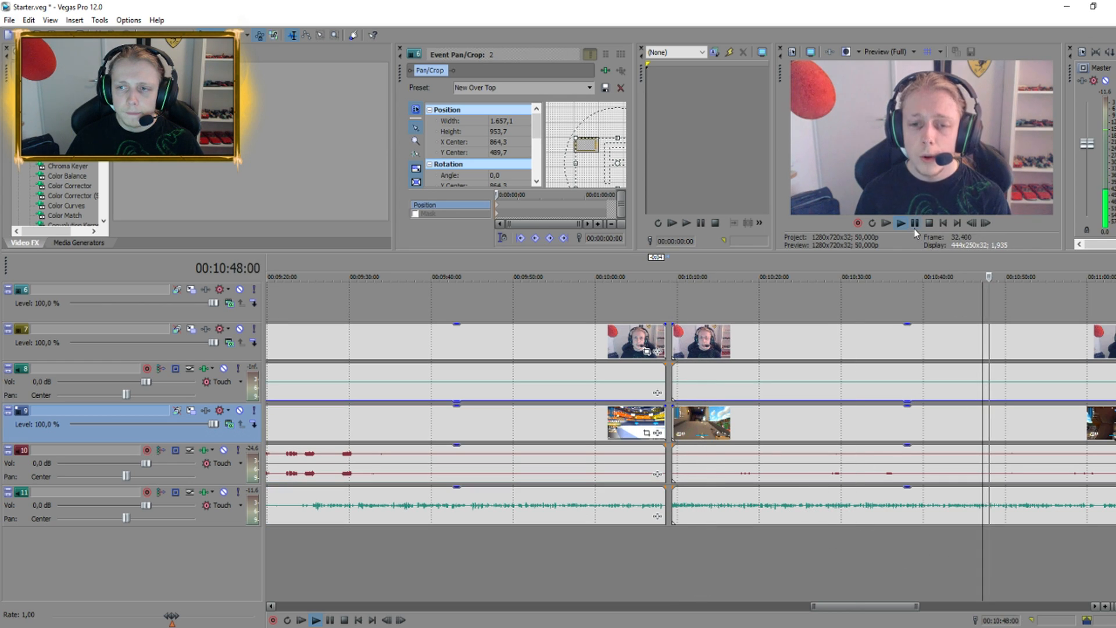
{"action": "left_click", "coordinate": [914, 229]}
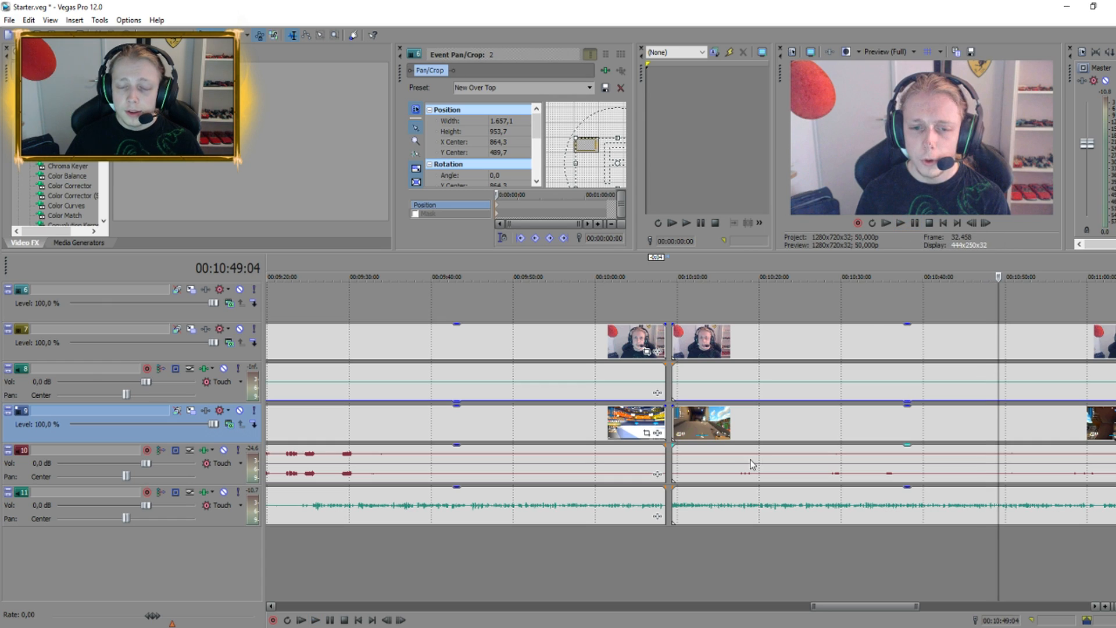
Move the second facecam and gameplay pair earlier to close the gap after the first pair
{"action": "left_click", "coordinate": [687, 426]}
{"action": "left_click", "coordinate": [749, 343], "text": "ctrl"}
{"action": "left_click_drag", "start_coordinate": [752, 342], "coordinate": [746, 342]}
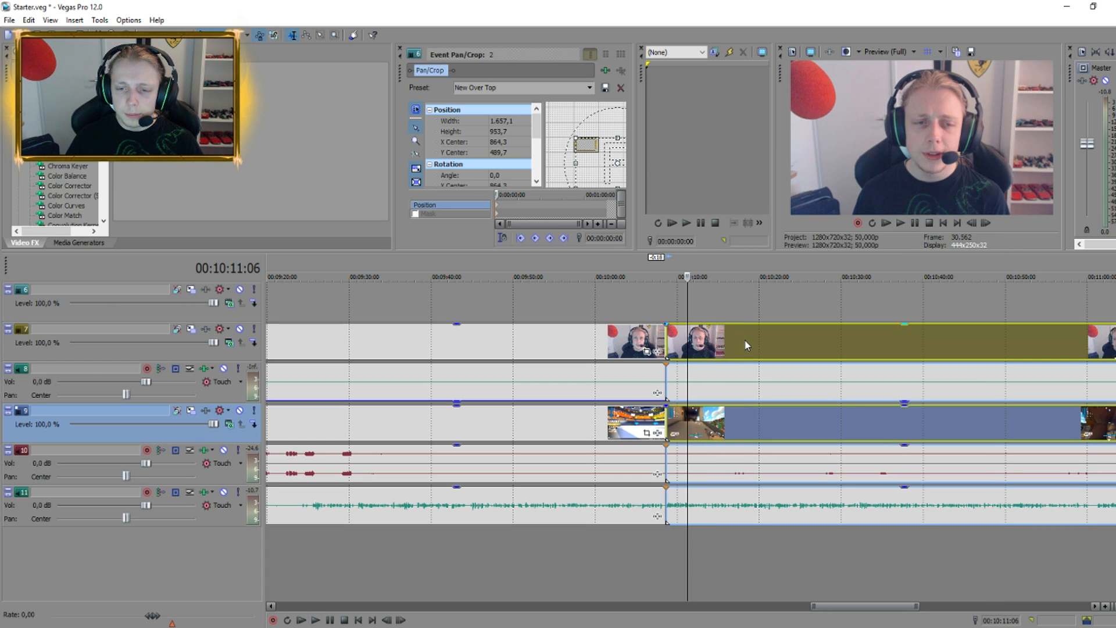
{"action": "left_click", "coordinate": [669, 552]}
{"action": "scroll", "coordinate": [678, 552], "scroll_direction": "up", "scroll_amount": 10}
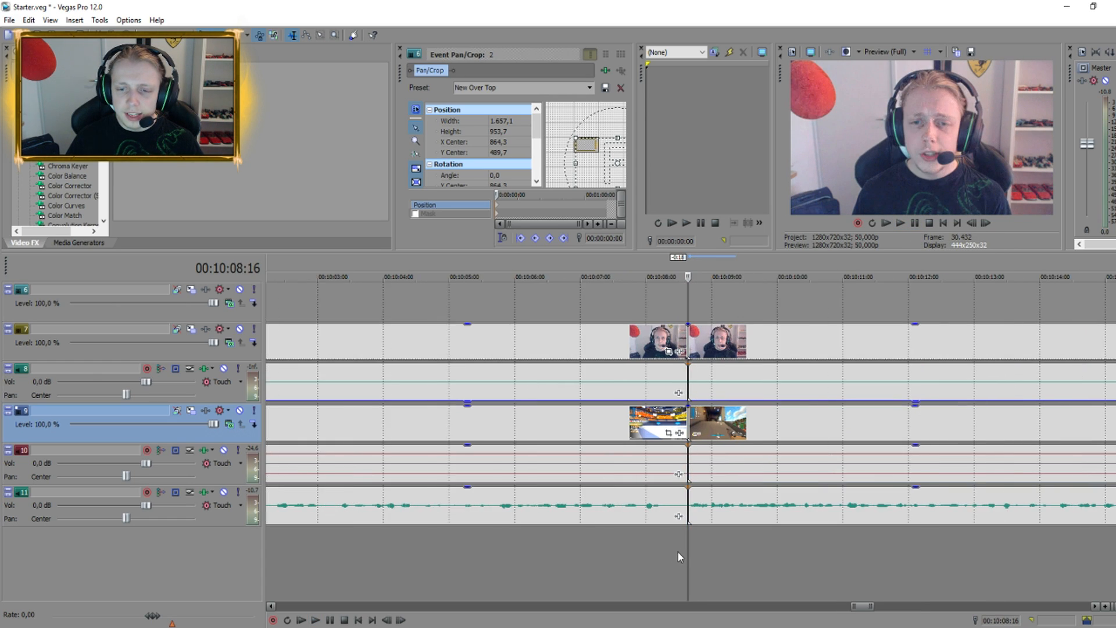
{"action": "left_click", "coordinate": [779, 348]}
{"action": "left_click", "coordinate": [772, 430], "text": "ctrl"}
{"action": "scroll", "coordinate": [772, 430], "scroll_direction": "down", "scroll_amount": 2}
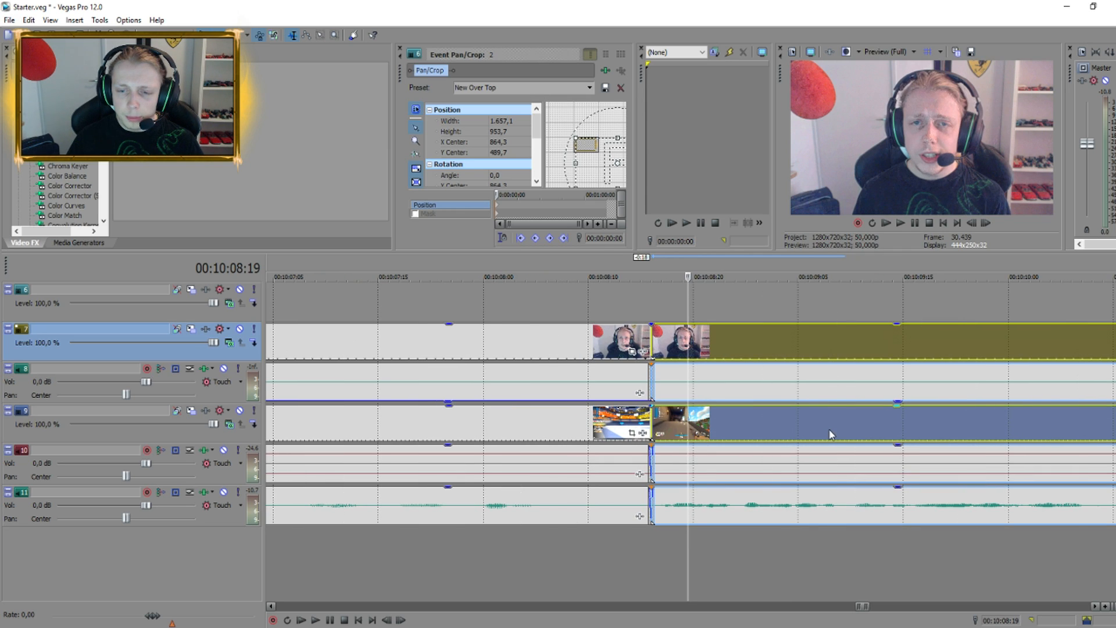
{"action": "left_click", "coordinate": [632, 569]}
{"action": "left_click", "coordinate": [530, 552]}
{"action": "scroll", "coordinate": [790, 331], "scroll_direction": "down", "scroll_amount": 3}
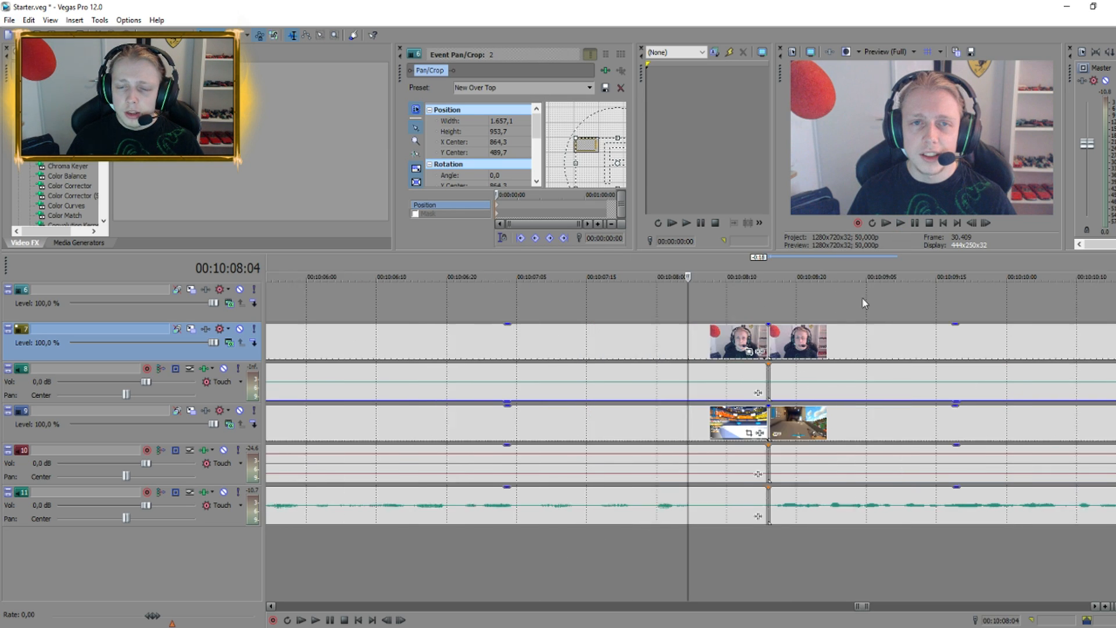
Shift the second facecam and gameplay pair further over the first pair to crossfade them by about 11 frames
{"action": "scroll", "coordinate": [771, 356], "scroll_direction": "up", "scroll_amount": 3}
{"action": "left_click", "coordinate": [911, 348]}
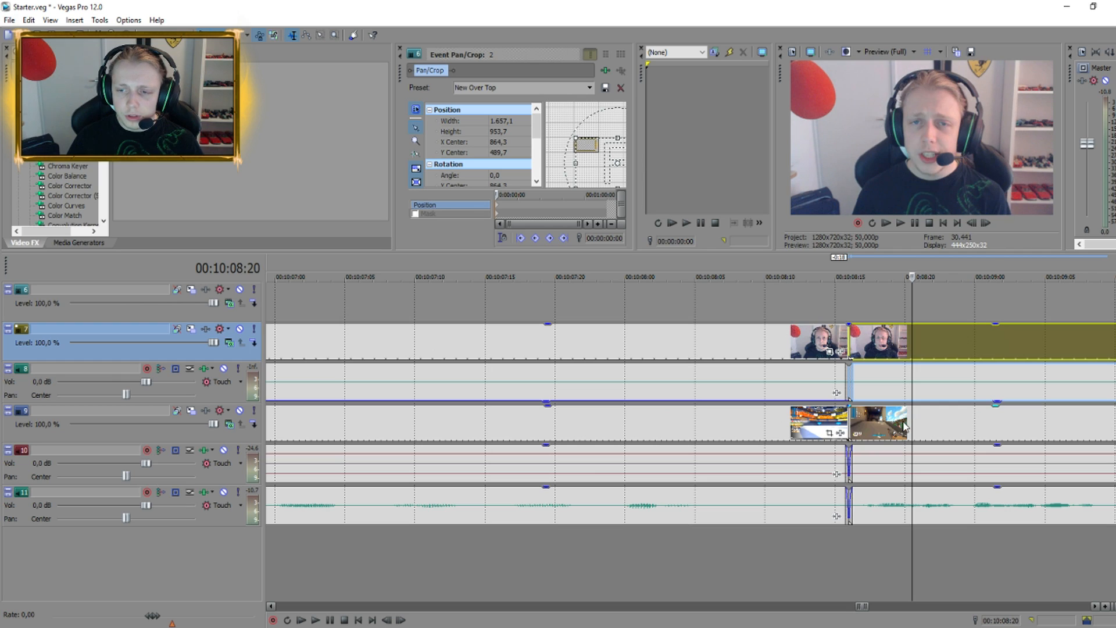
{"action": "left_click", "coordinate": [899, 427], "text": "ctrl"}
{"action": "scroll", "coordinate": [894, 429], "scroll_direction": "up", "scroll_amount": 3}
{"action": "left_click_drag", "start_coordinate": [675, 435], "coordinate": [458, 432]}
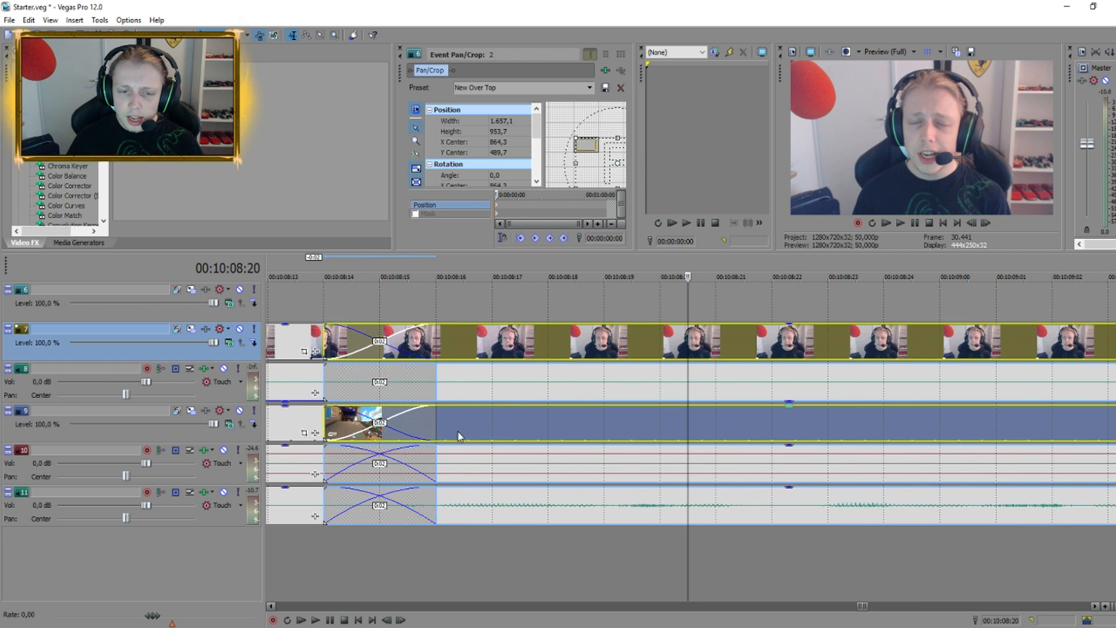
{"action": "scroll", "coordinate": [582, 430], "scroll_direction": "down", "scroll_amount": 3}
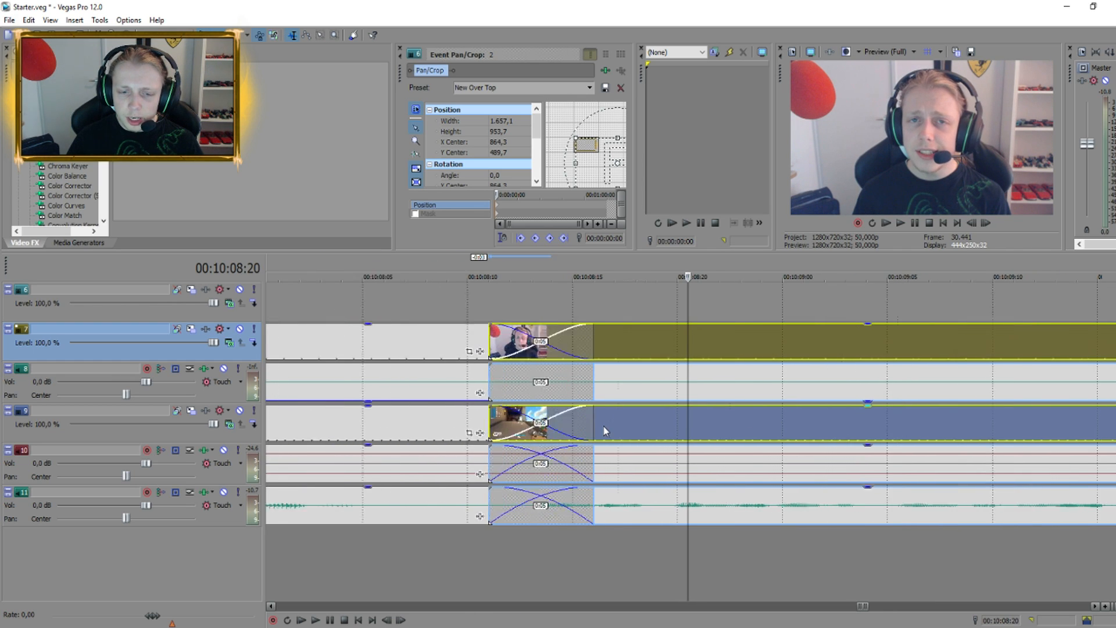
{"action": "scroll", "coordinate": [772, 421], "scroll_direction": "down", "scroll_amount": 2}
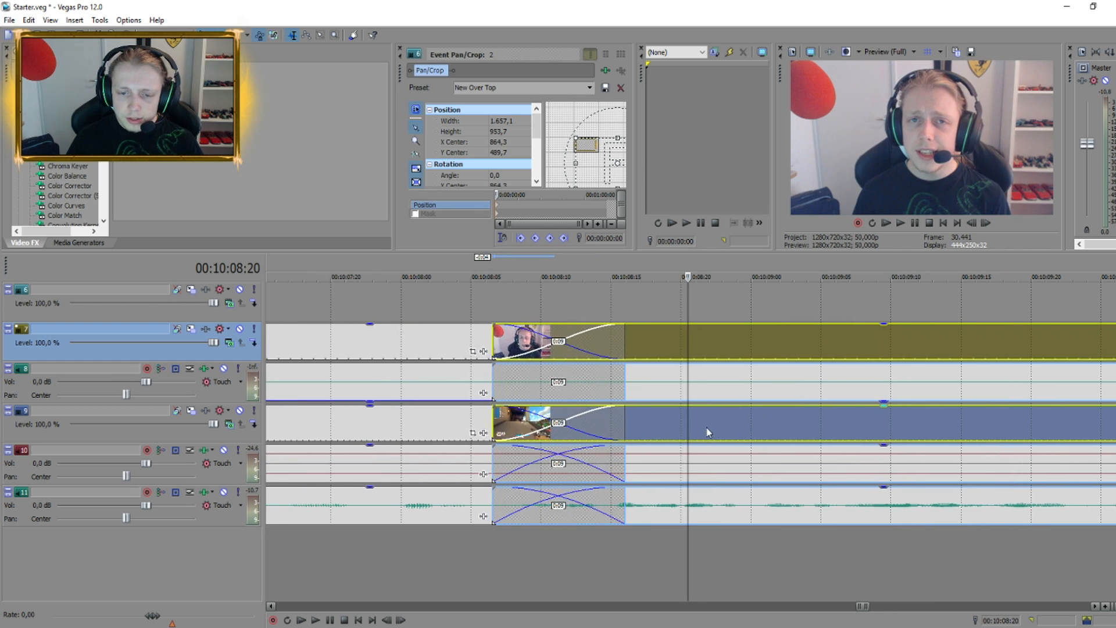
Play across the crossfade between the first and second pairs to check the transition
{"action": "left_click", "coordinate": [394, 534]}
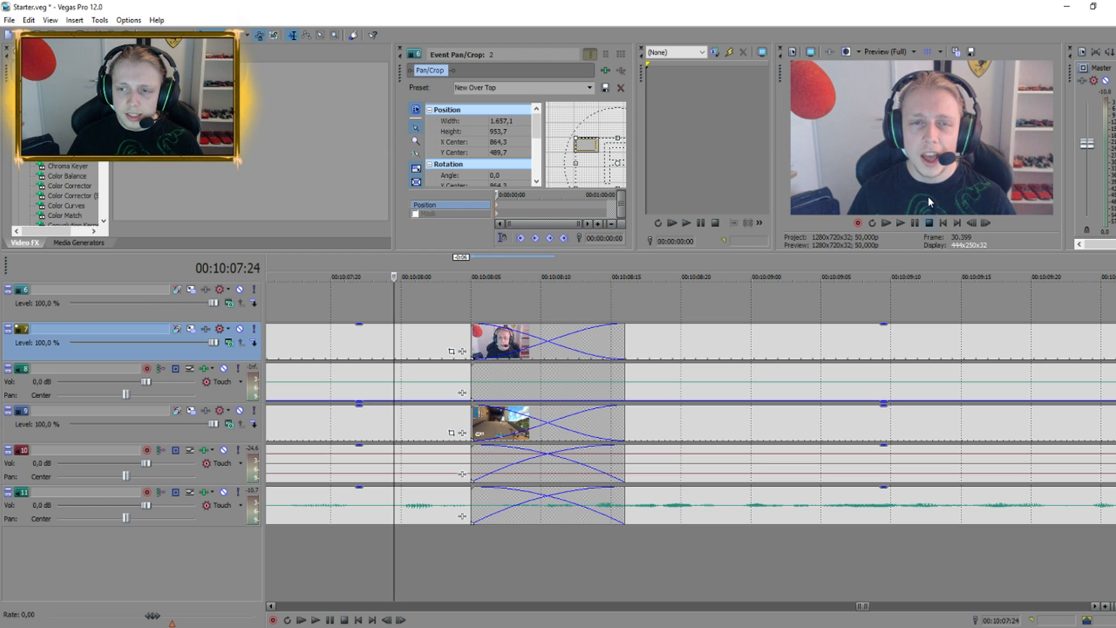
{"action": "left_click", "coordinate": [914, 222]}
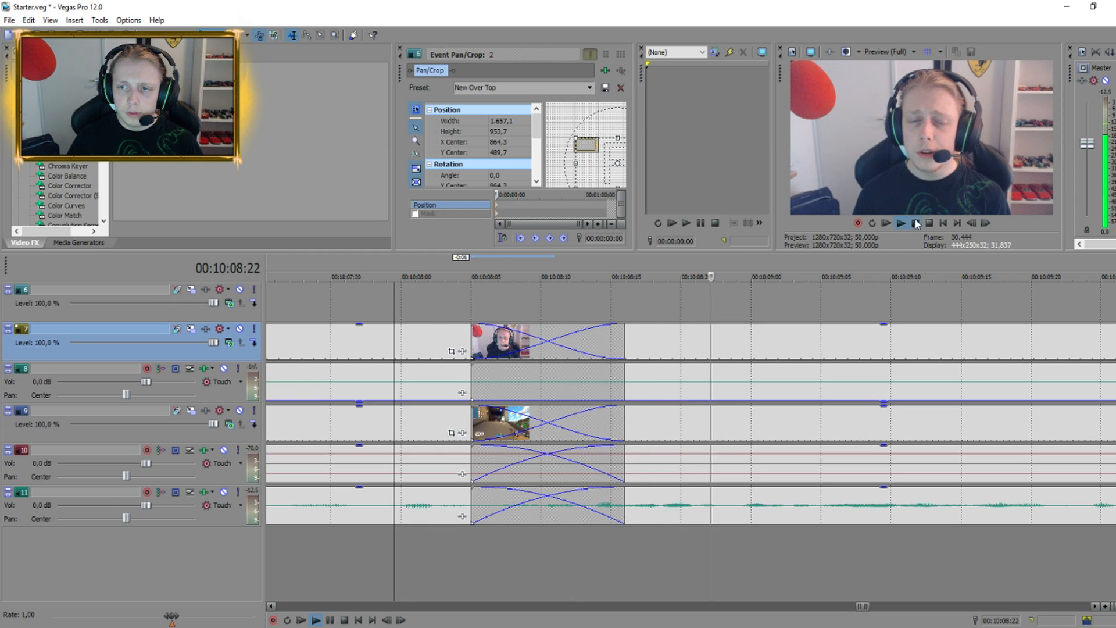
{"action": "left_click", "coordinate": [915, 222]}
{"action": "scroll", "coordinate": [452, 583], "scroll_direction": "down", "scroll_amount": 3}
{"action": "left_click", "coordinate": [476, 567]}
{"action": "key", "text": "space"}
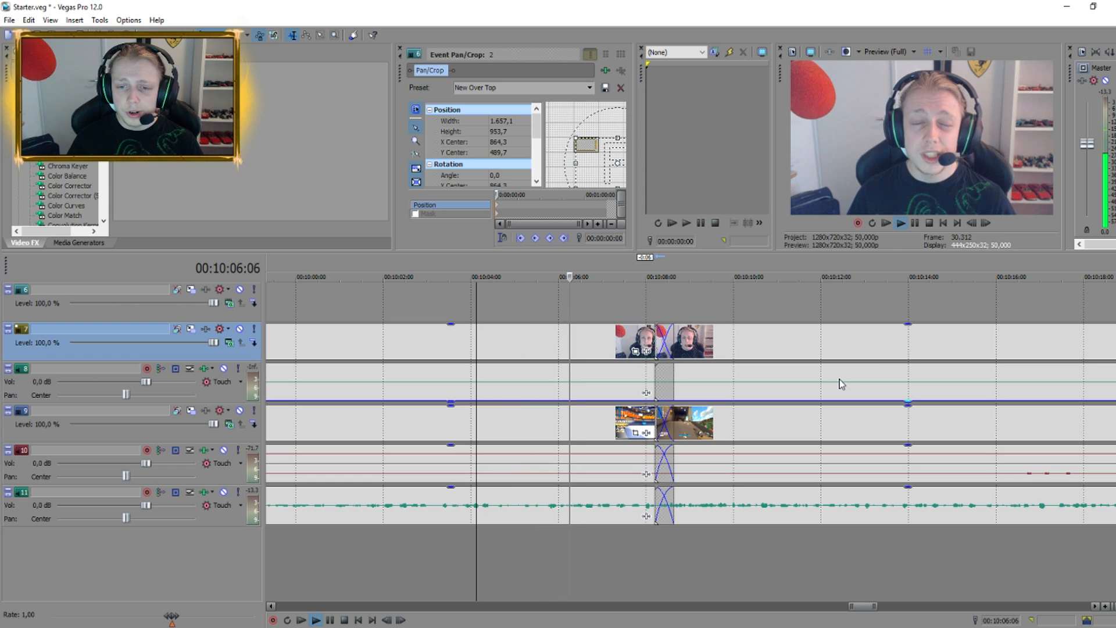
{"action": "left_click", "coordinate": [915, 223]}
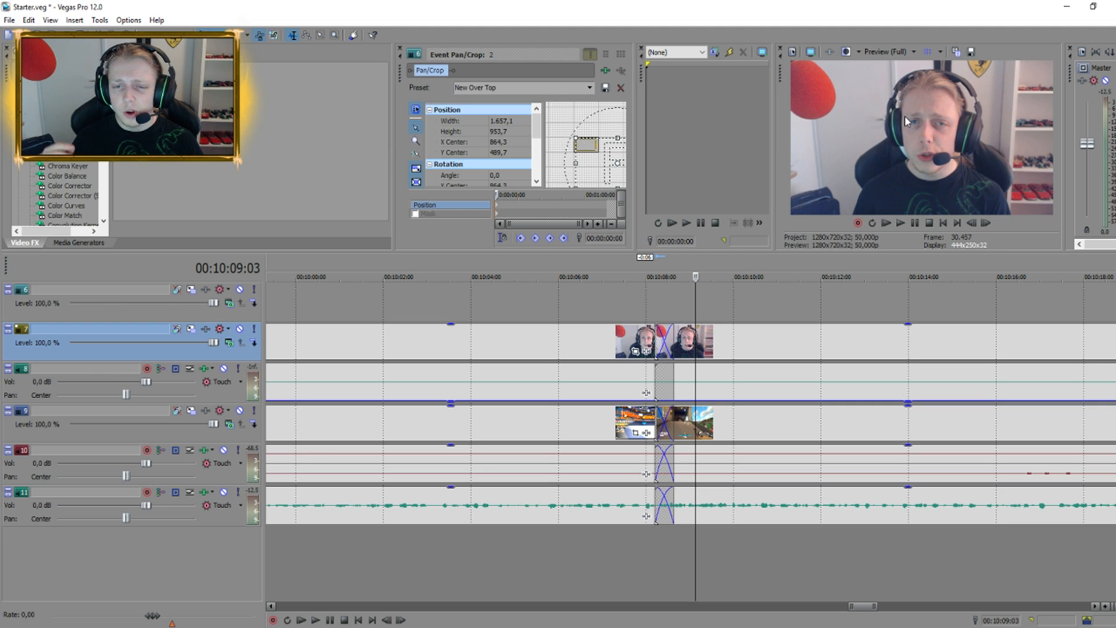
Apply the New Over Pan/Crop preset to both the first and second facecam clips on track 7
{"action": "scroll", "coordinate": [675, 570], "scroll_direction": "down", "scroll_amount": 5}
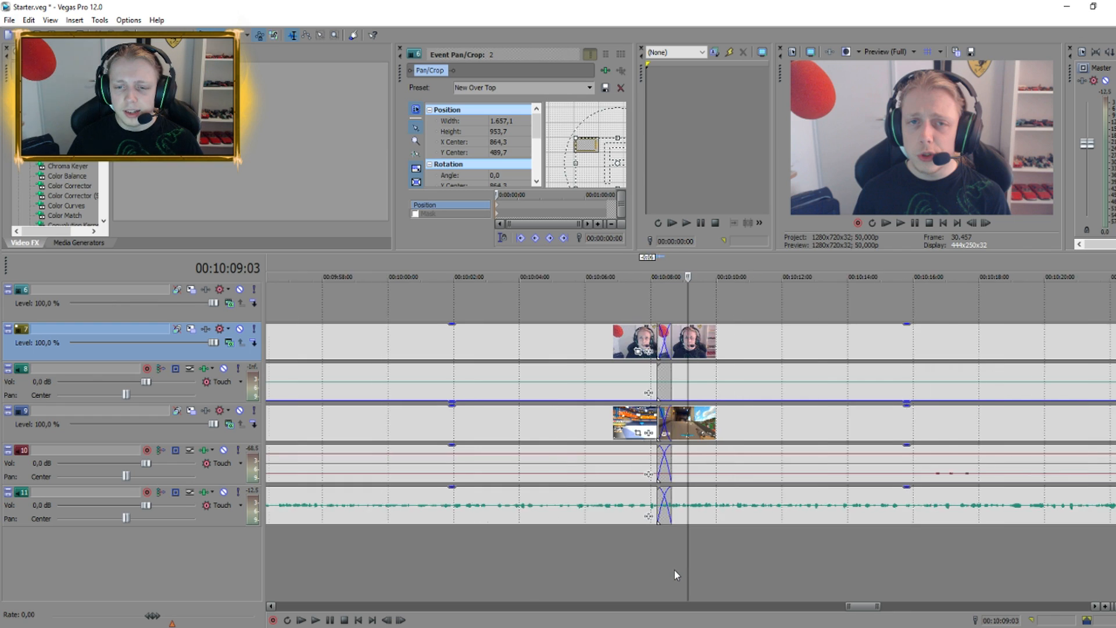
{"action": "scroll", "coordinate": [678, 550], "scroll_direction": "down", "scroll_amount": 3}
{"action": "left_click", "coordinate": [514, 551]}
{"action": "left_click", "coordinate": [585, 557]}
{"action": "left_click", "coordinate": [759, 576]}
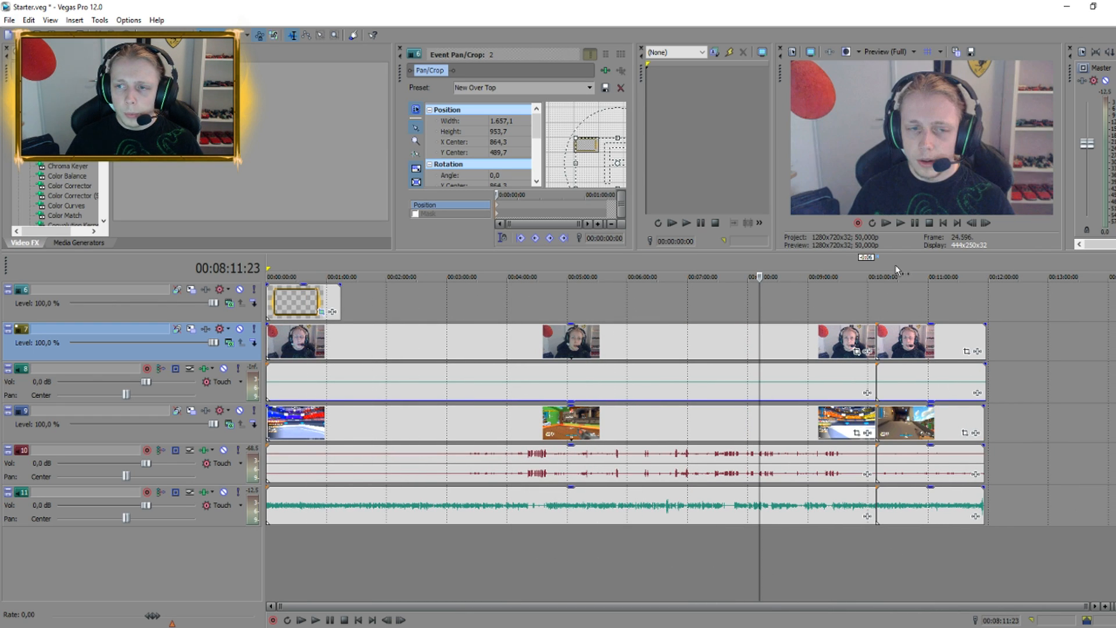
{"action": "left_click", "coordinate": [857, 352]}
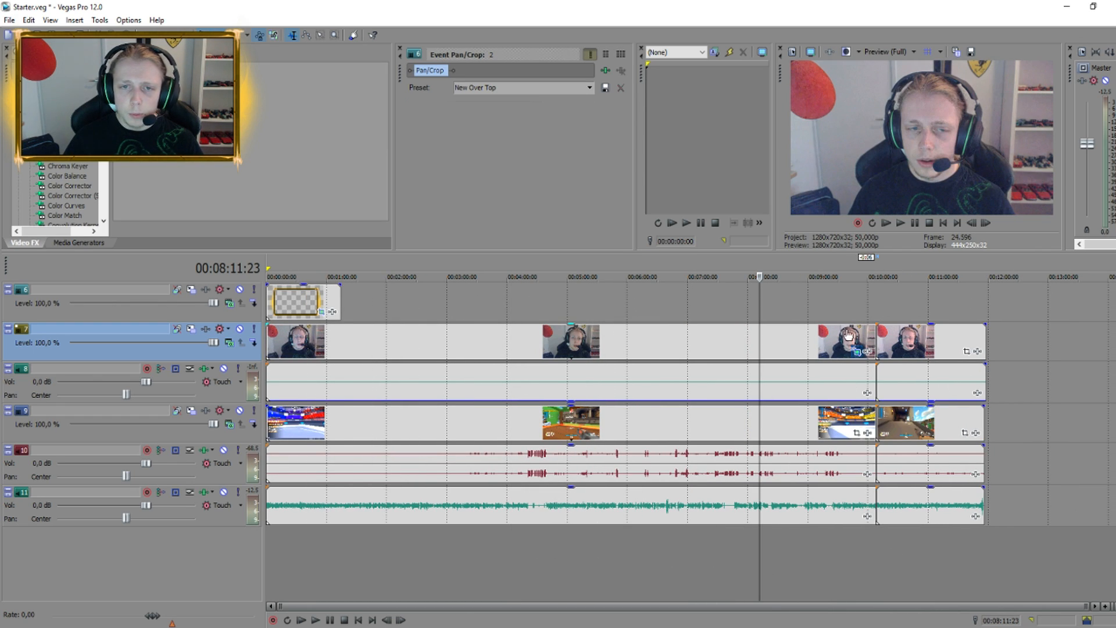
{"action": "left_click", "coordinate": [589, 90]}
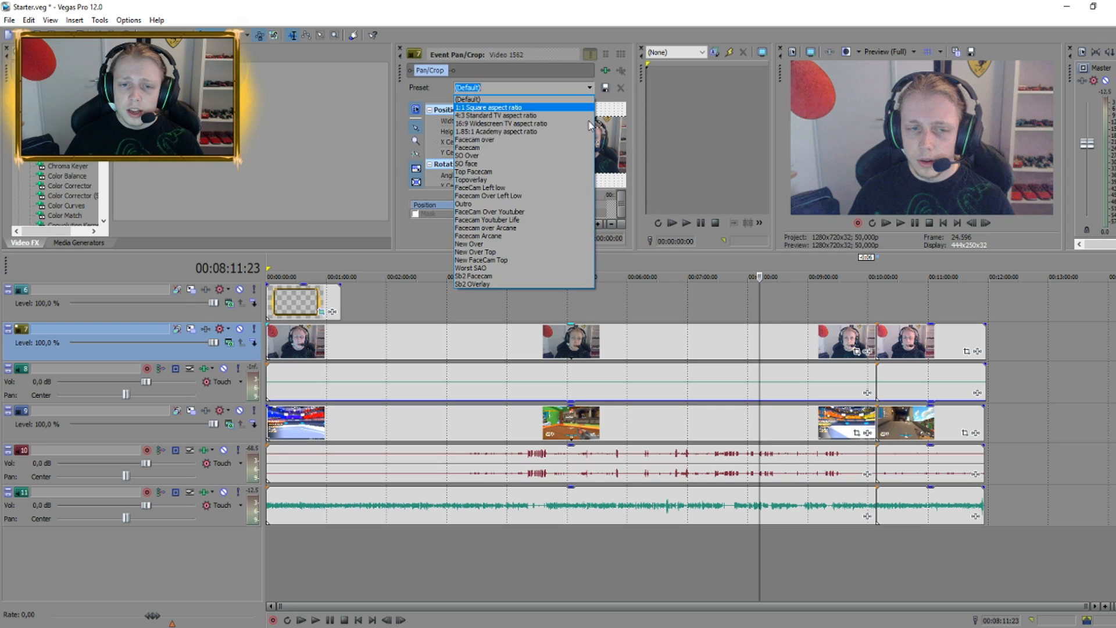
{"action": "left_click", "coordinate": [505, 245]}
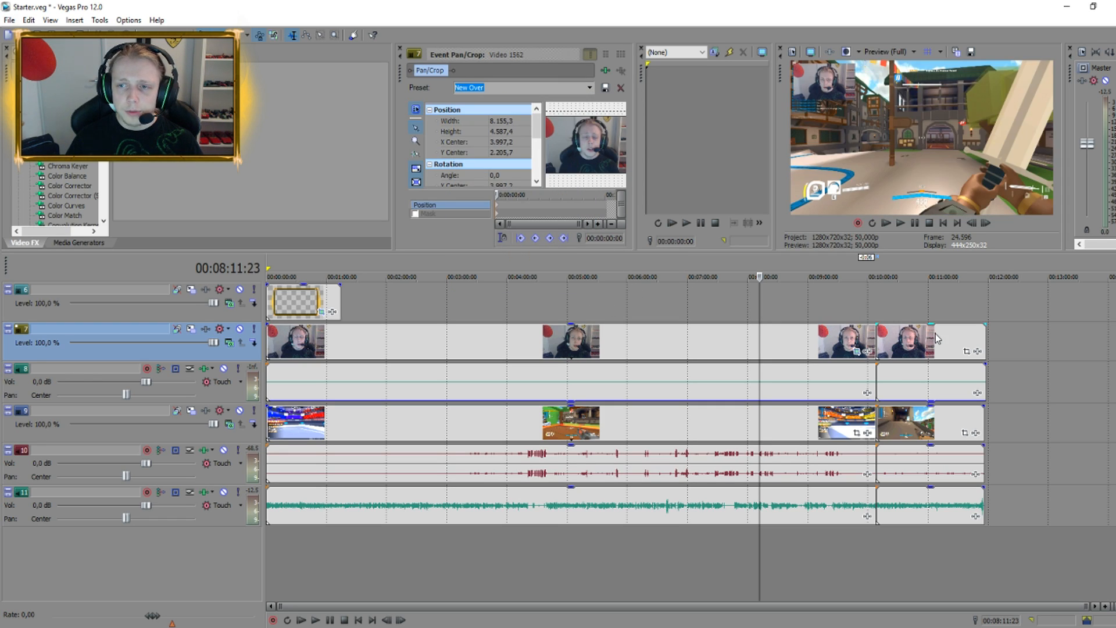
{"action": "left_click", "coordinate": [966, 352]}
{"action": "left_click", "coordinate": [589, 87]}
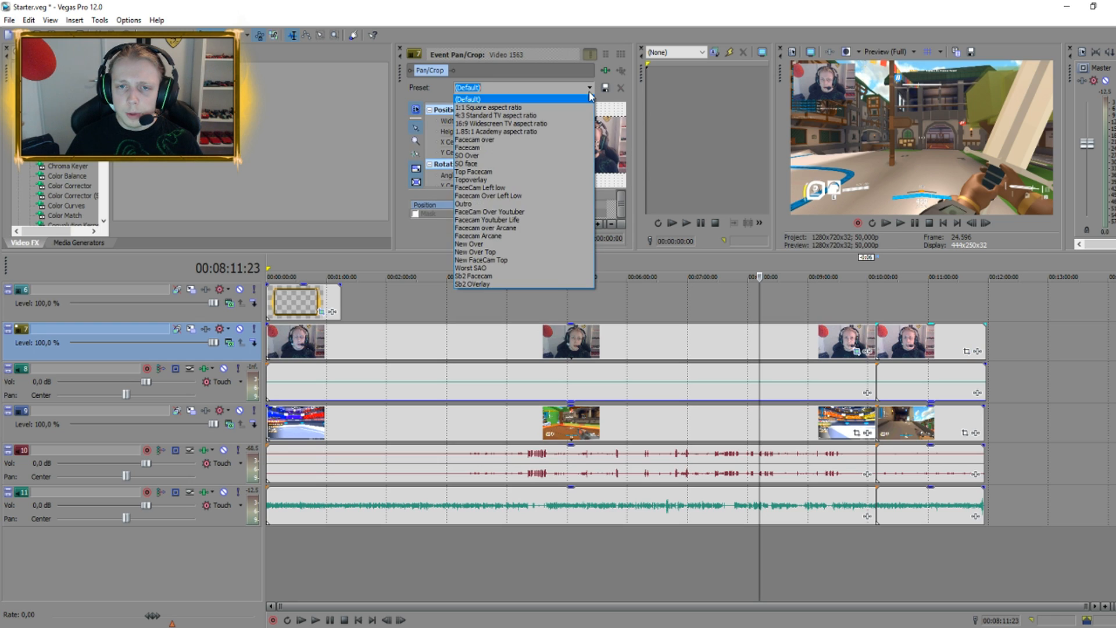
{"action": "left_click", "coordinate": [516, 244]}
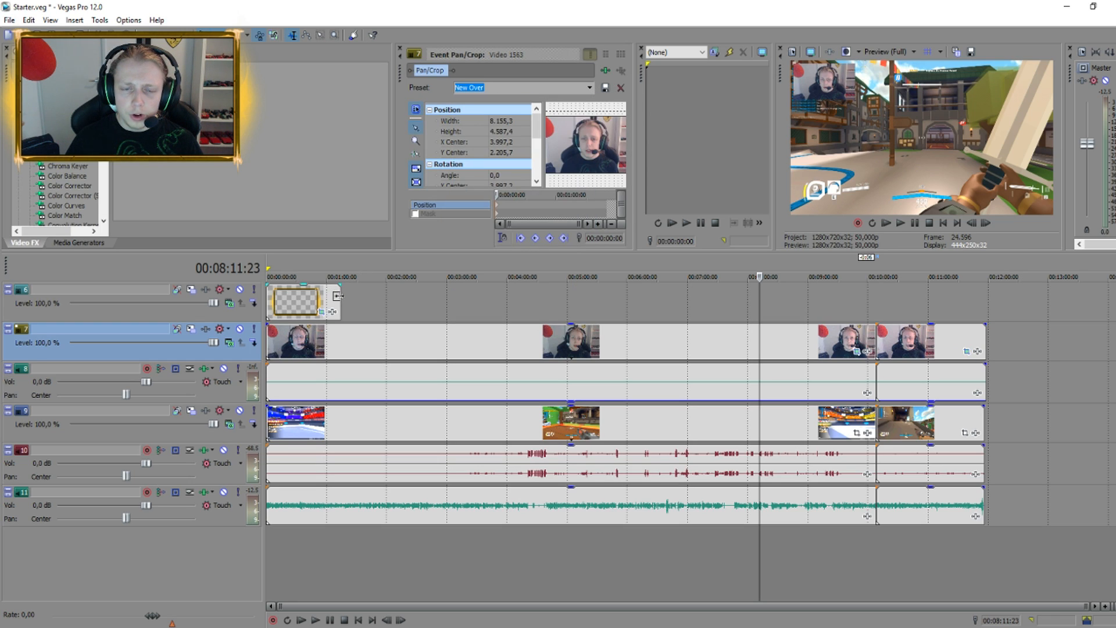
Extend the track 6 frame overlay to the second facecam clip's end and set the time selection across the whole video
{"action": "left_click", "coordinate": [533, 546]}
{"action": "left_click", "coordinate": [643, 562]}
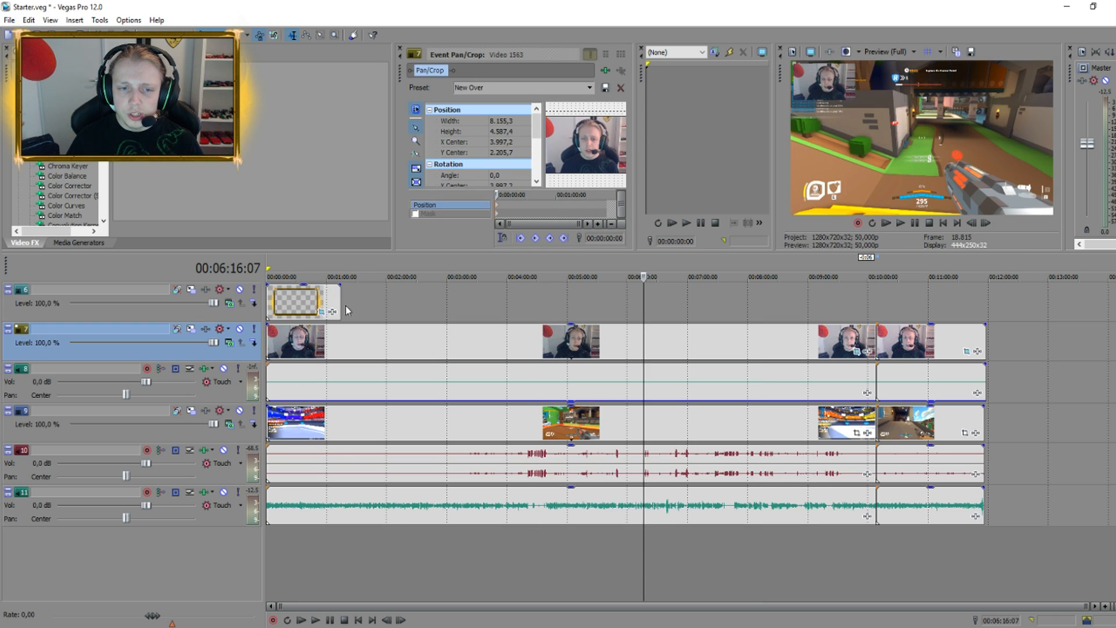
{"action": "left_click_drag", "start_coordinate": [340, 303], "coordinate": [985, 304]}
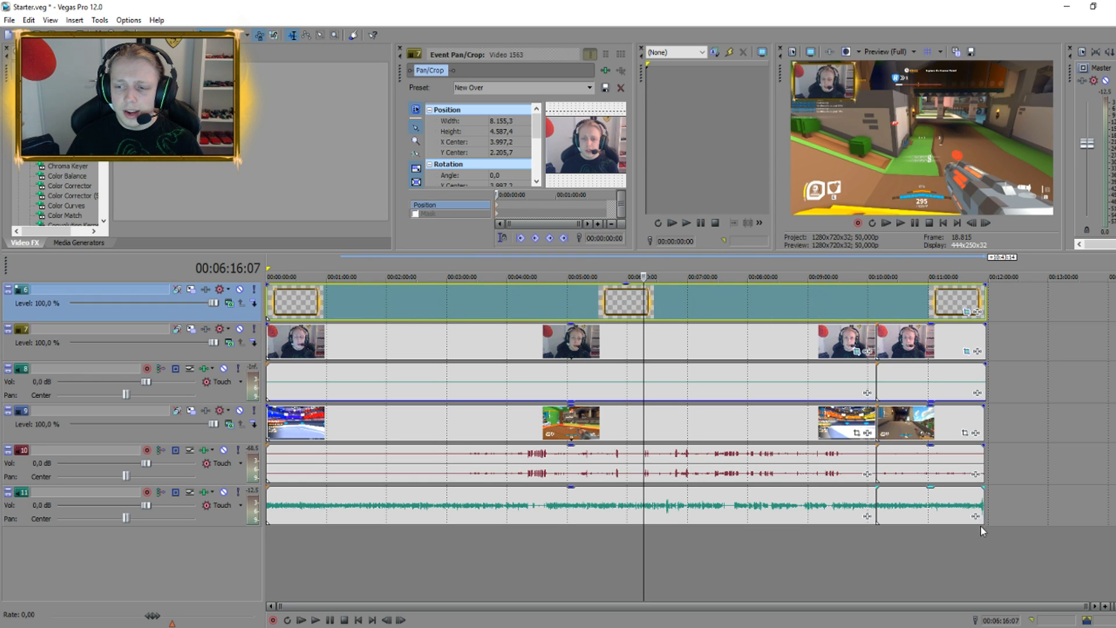
{"action": "left_click", "coordinate": [979, 564]}
{"action": "left_click", "coordinate": [903, 561]}
{"action": "left_click_drag", "start_coordinate": [269, 268], "coordinate": [959, 268]}
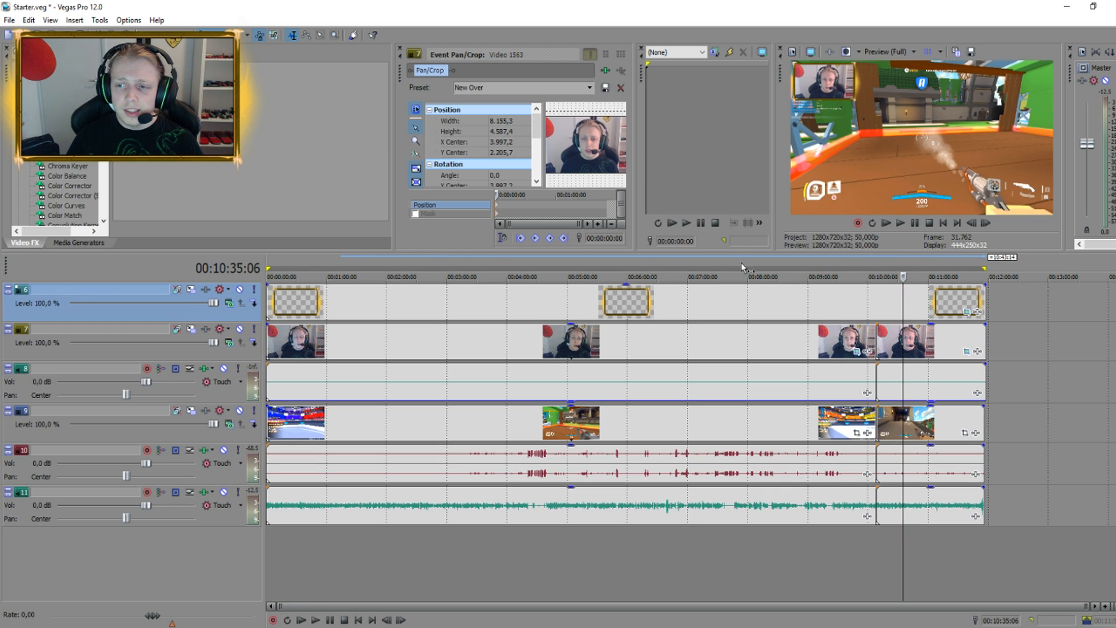
Trim the ends of the second facecam clip and the frame overlay to match the end of the second gameplay recording
{"action": "scroll", "coordinate": [979, 576], "scroll_direction": "up", "scroll_amount": 5}
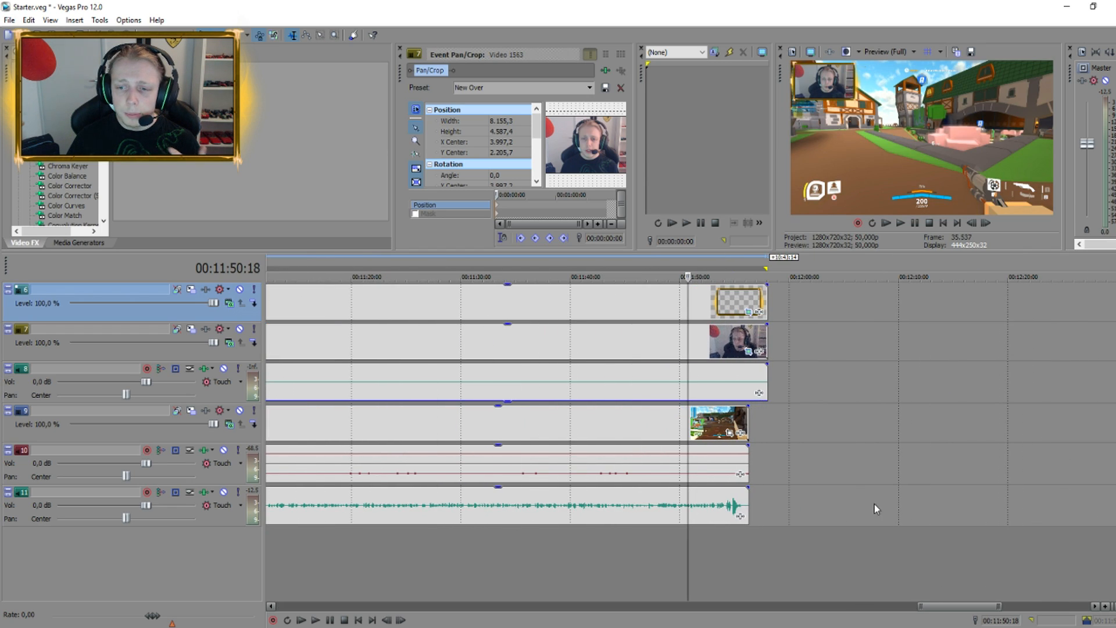
{"action": "left_click_drag", "start_coordinate": [766, 339], "coordinate": [749, 339]}
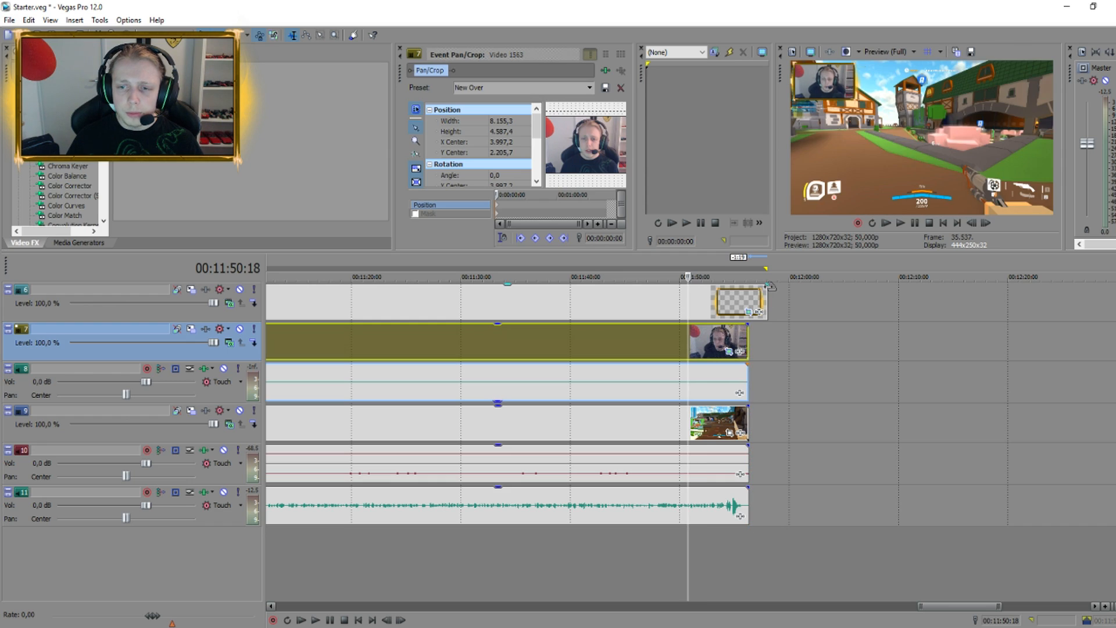
{"action": "left_click_drag", "start_coordinate": [766, 295], "coordinate": [748, 296]}
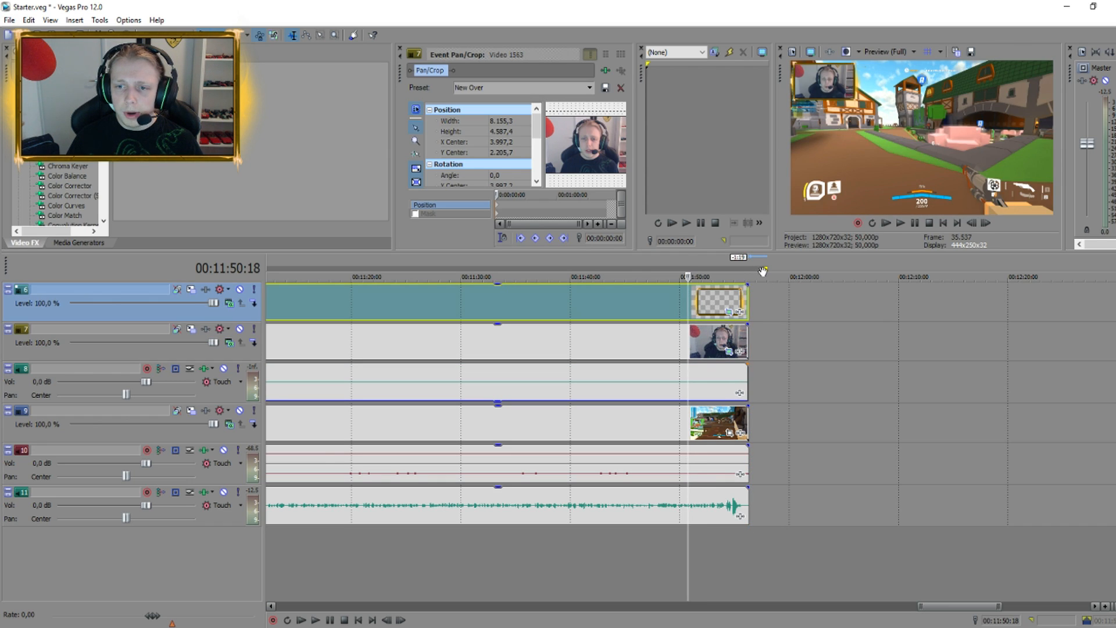
Add a 3-second fade-out to the end of every event on tracks 6 to 11
{"action": "left_click", "coordinate": [729, 549]}
{"action": "scroll", "coordinate": [732, 555], "scroll_direction": "up", "scroll_amount": 5}
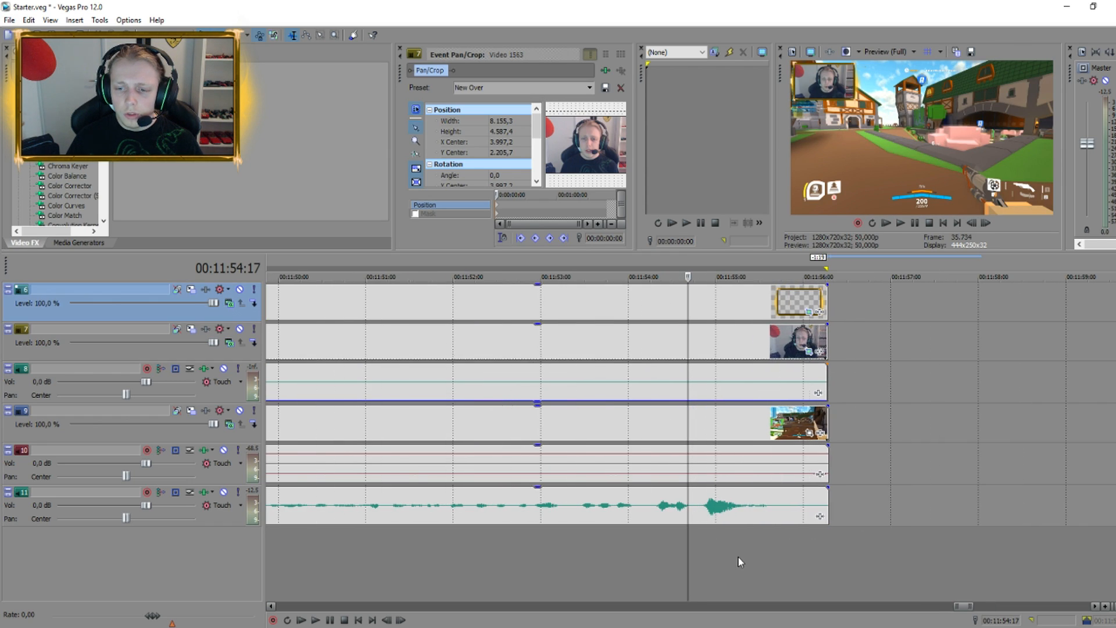
{"action": "left_click", "coordinate": [769, 308]}
{"action": "left_click", "coordinate": [681, 545]}
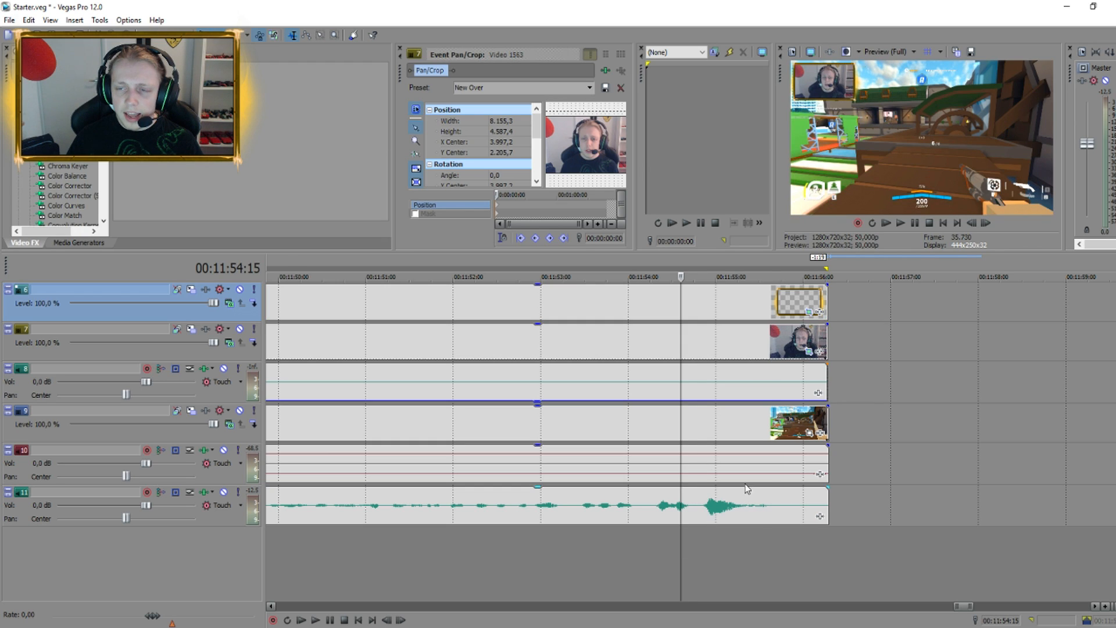
{"action": "left_click", "coordinate": [753, 303]}
{"action": "left_click", "coordinate": [770, 494], "text": "shift"}
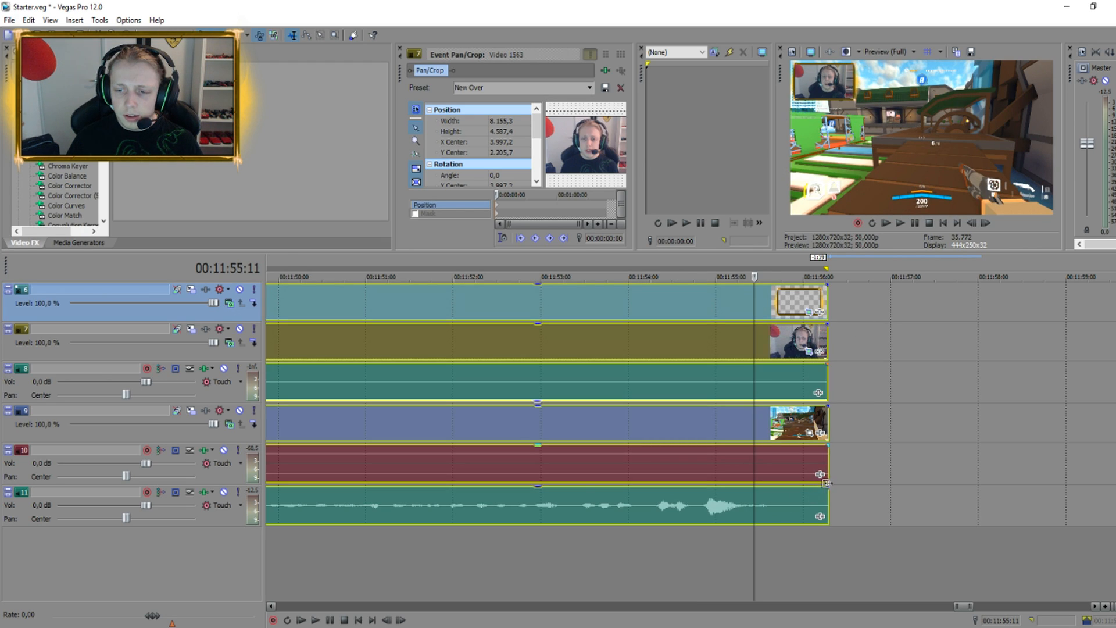
{"action": "left_click_drag", "start_coordinate": [826, 482], "coordinate": [566, 478]}
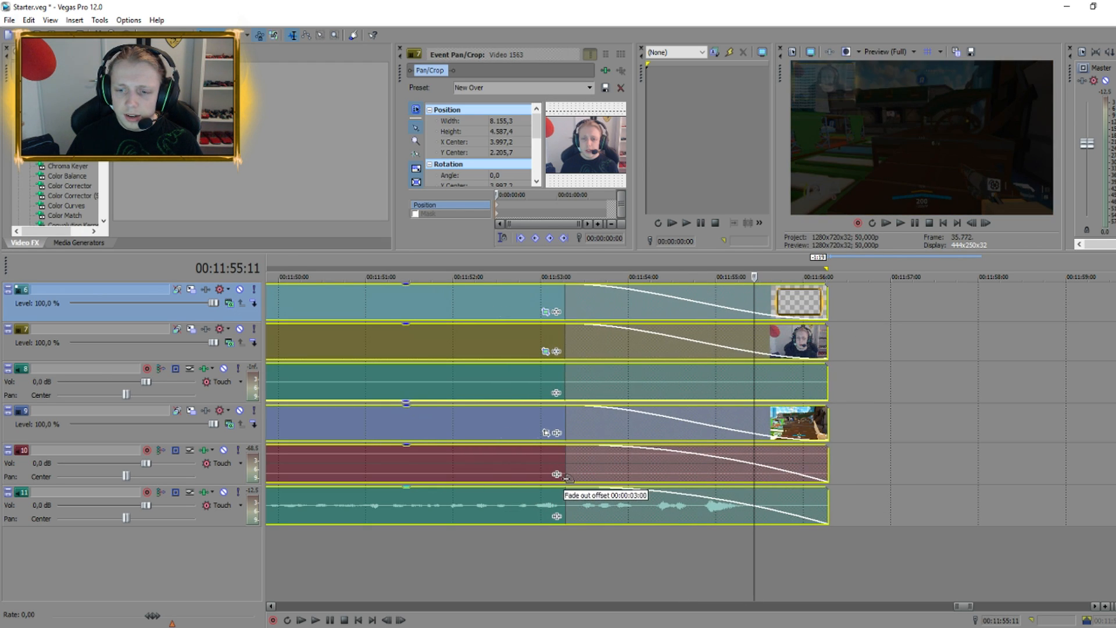
Play through the end of the video to check the fade-out on picture and sound
{"action": "left_click", "coordinate": [558, 538]}
{"action": "key", "text": "space"}
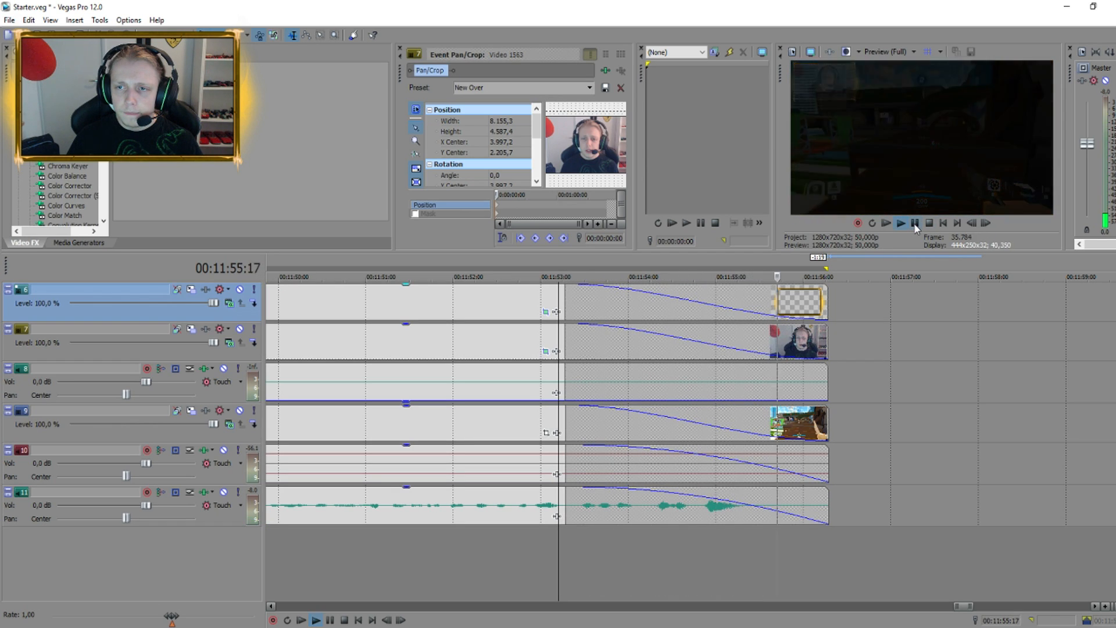
{"action": "left_click", "coordinate": [915, 224]}
{"action": "scroll", "coordinate": [780, 496], "scroll_direction": "down", "scroll_amount": 2}
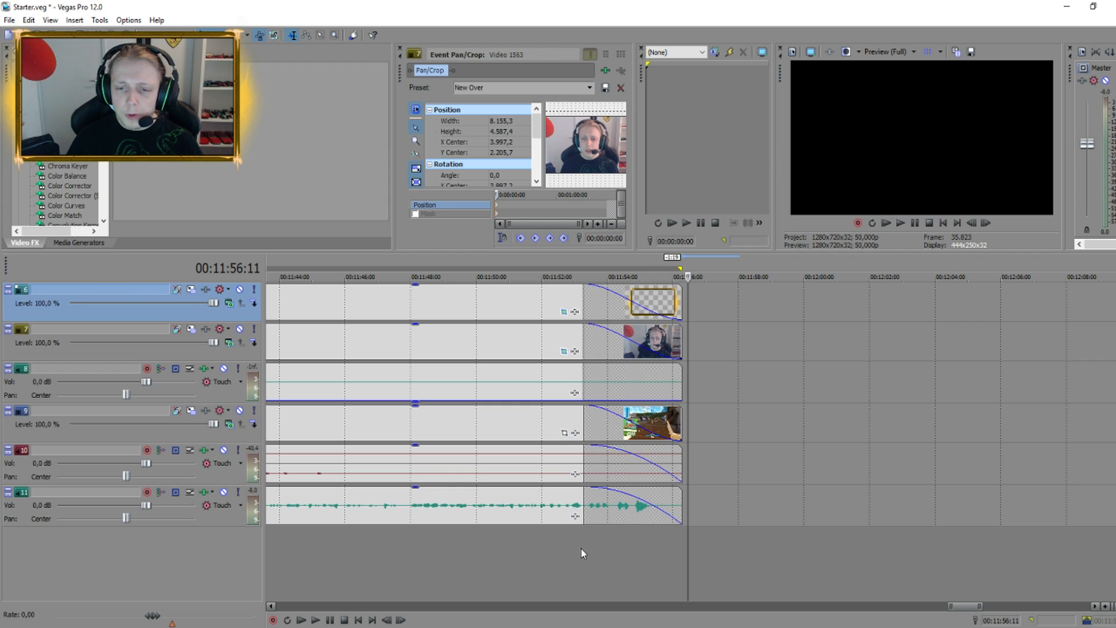
{"action": "scroll", "coordinate": [587, 543], "scroll_direction": "down", "scroll_amount": 6}
{"action": "left_click", "coordinate": [514, 557]}
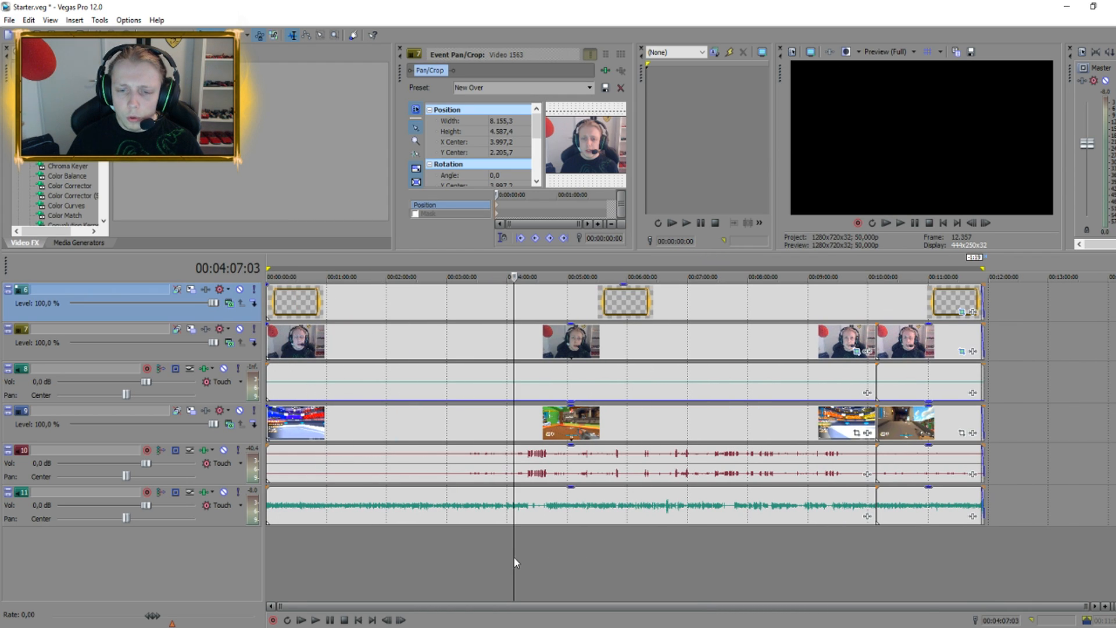
{"action": "left_click", "coordinate": [614, 349]}
{"action": "left_click", "coordinate": [698, 422], "text": "ctrl"}
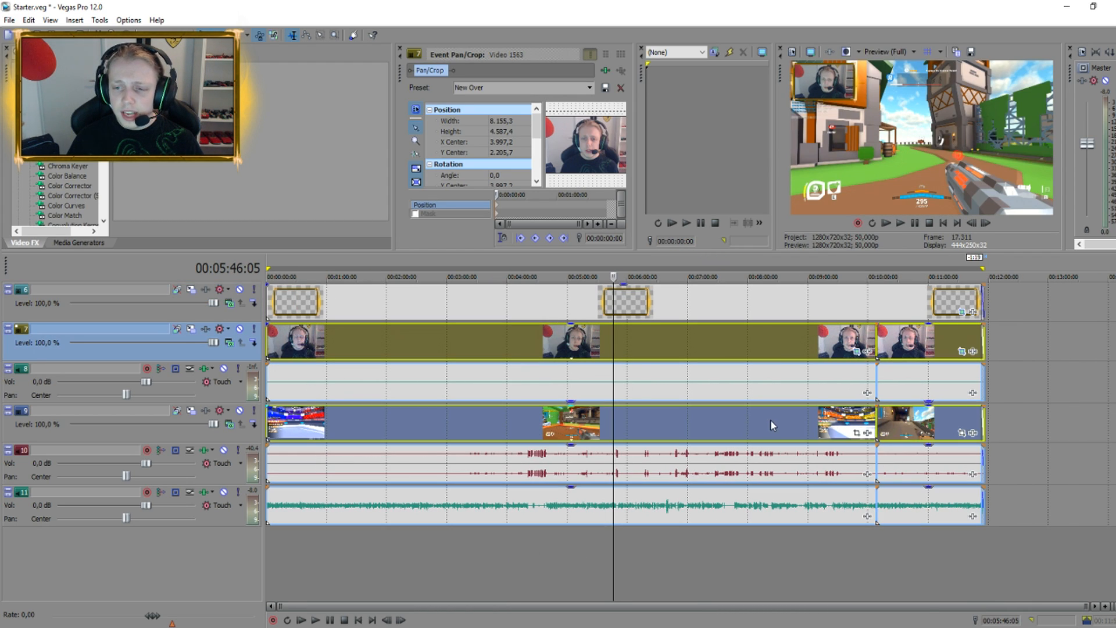
{"action": "right_click", "coordinate": [698, 418]}
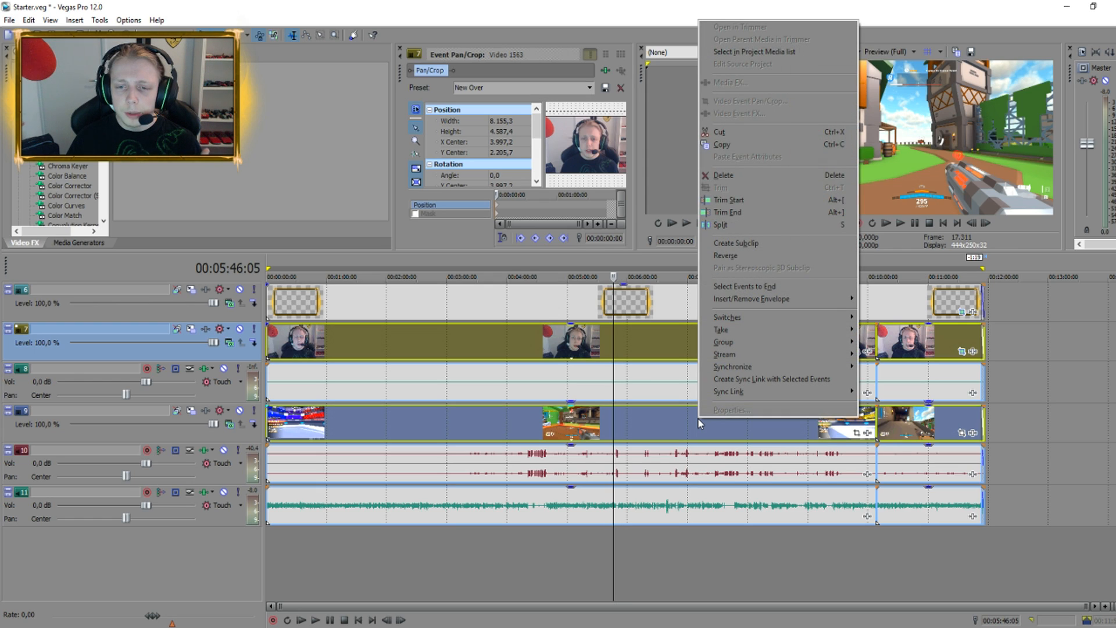
Disable resampling on all facecam clips on track 7 and gameplay clips on track 9
{"action": "left_click", "coordinate": [635, 333]}
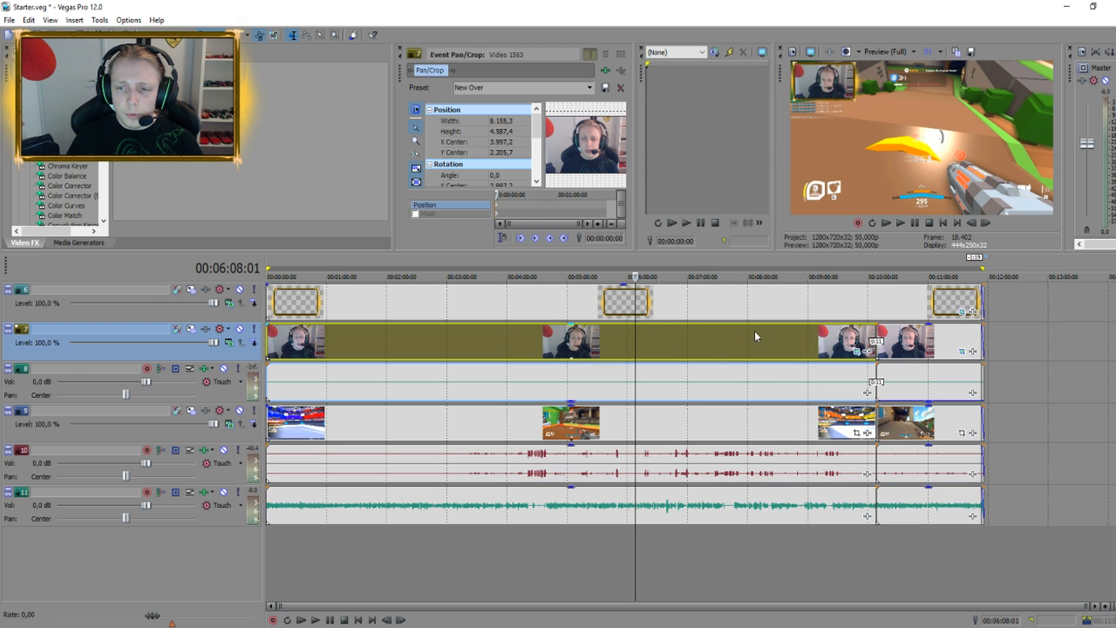
{"action": "left_click", "coordinate": [913, 348], "text": "ctrl"}
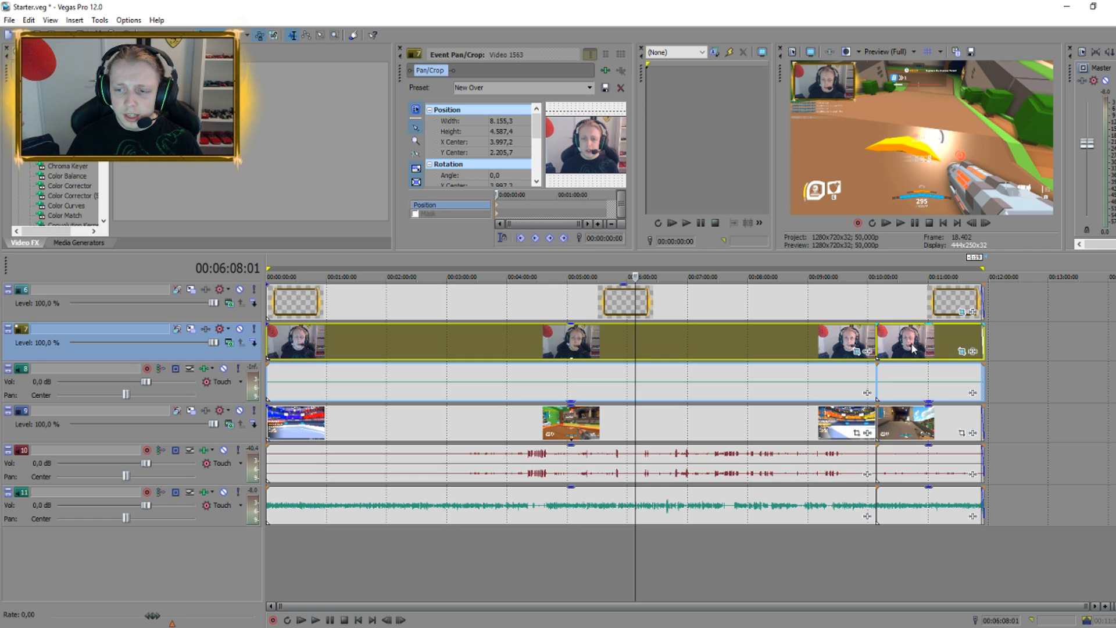
{"action": "left_click", "coordinate": [918, 411], "text": "ctrl"}
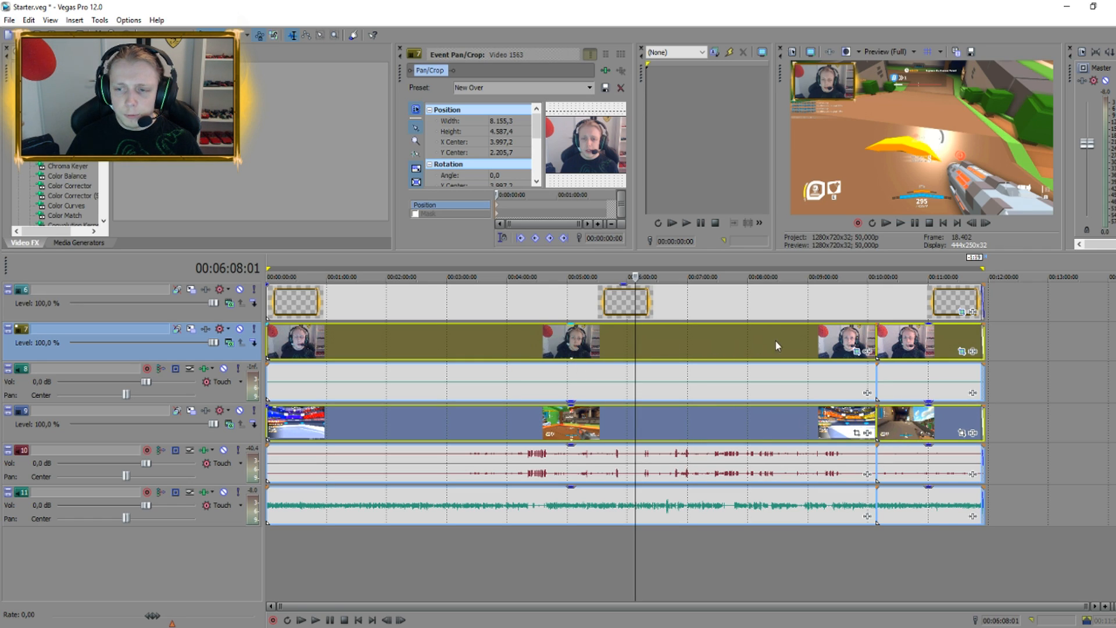
{"action": "right_click", "coordinate": [535, 417]}
{"action": "mouse_move", "coordinate": [585, 321]}
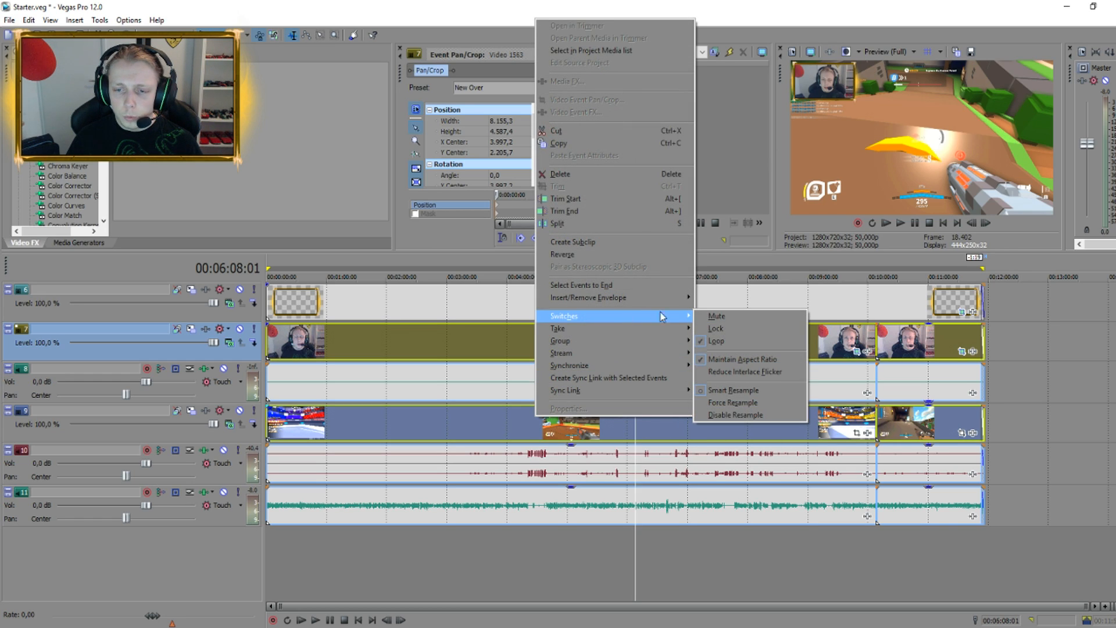
{"action": "left_click", "coordinate": [733, 416]}
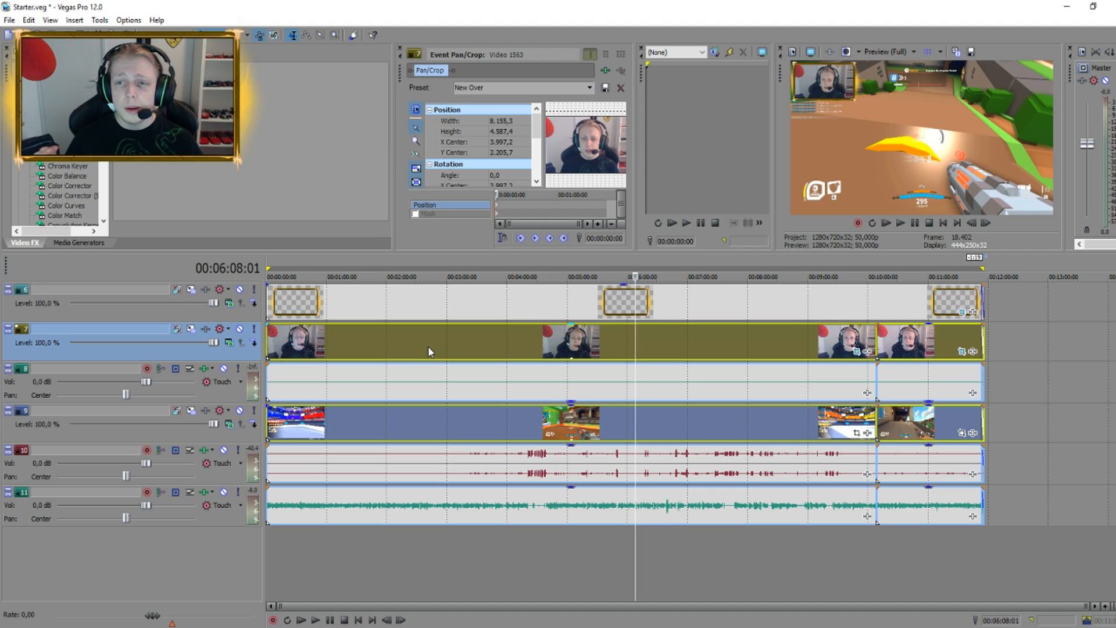
Apply the Youtube preset of the Color Corrector effect to both facecam clips on track 7
{"action": "left_click", "coordinate": [525, 413]}
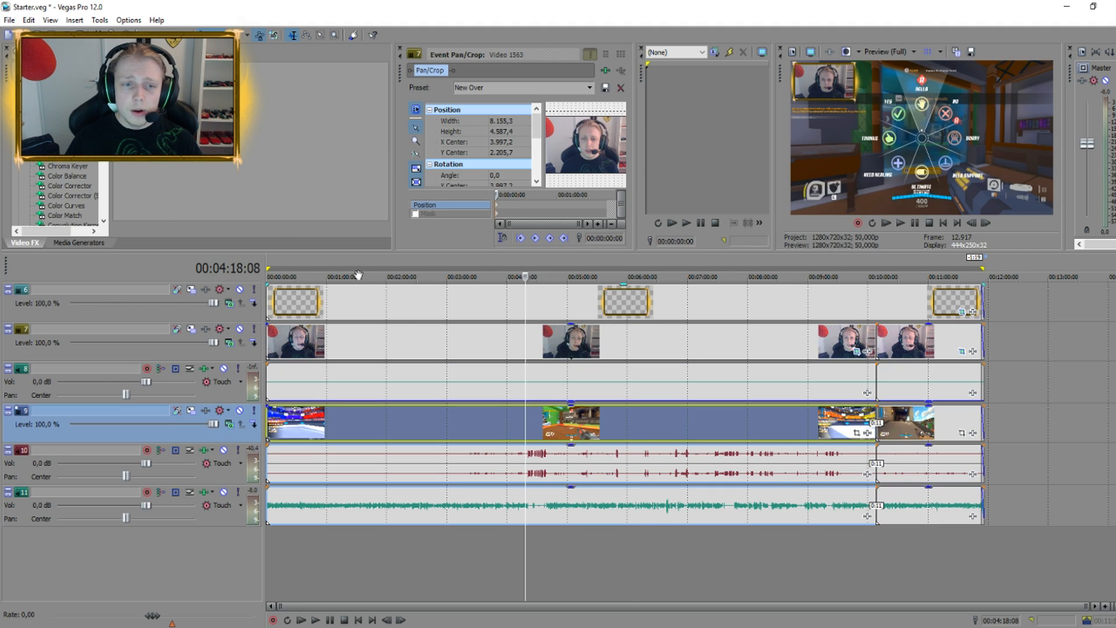
{"action": "left_click", "coordinate": [427, 343]}
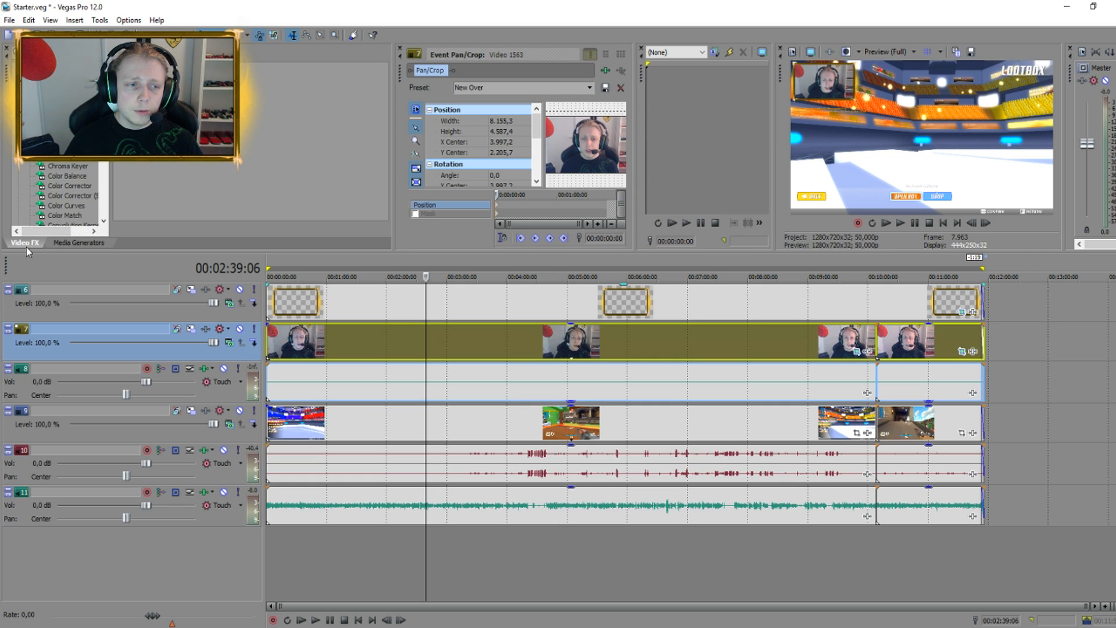
{"action": "left_click", "coordinate": [19, 69]}
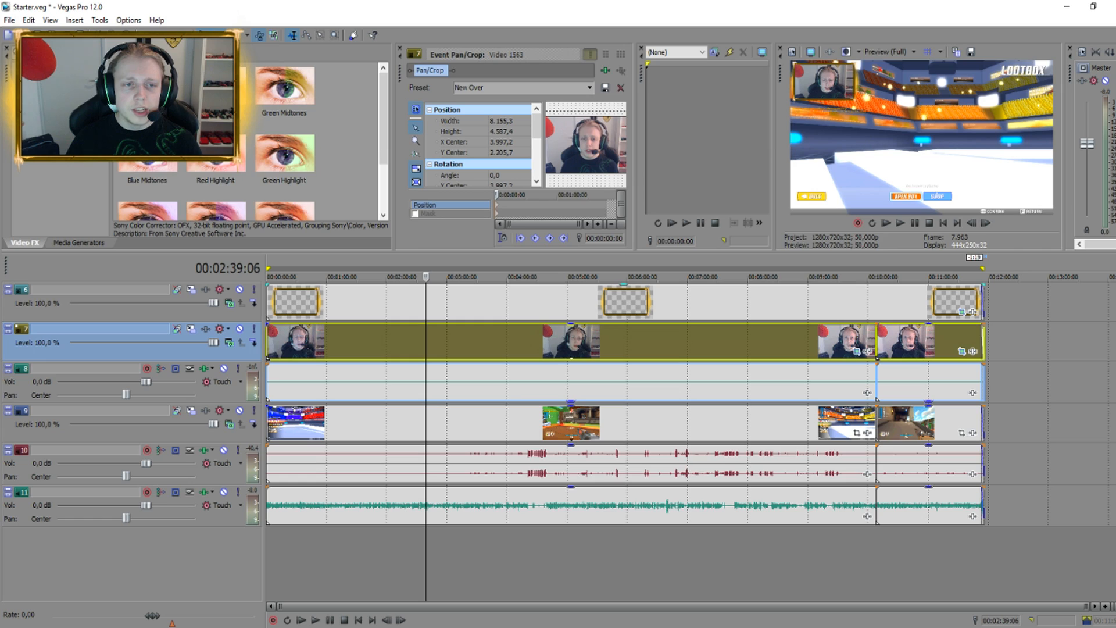
{"action": "left_click", "coordinate": [298, 152]}
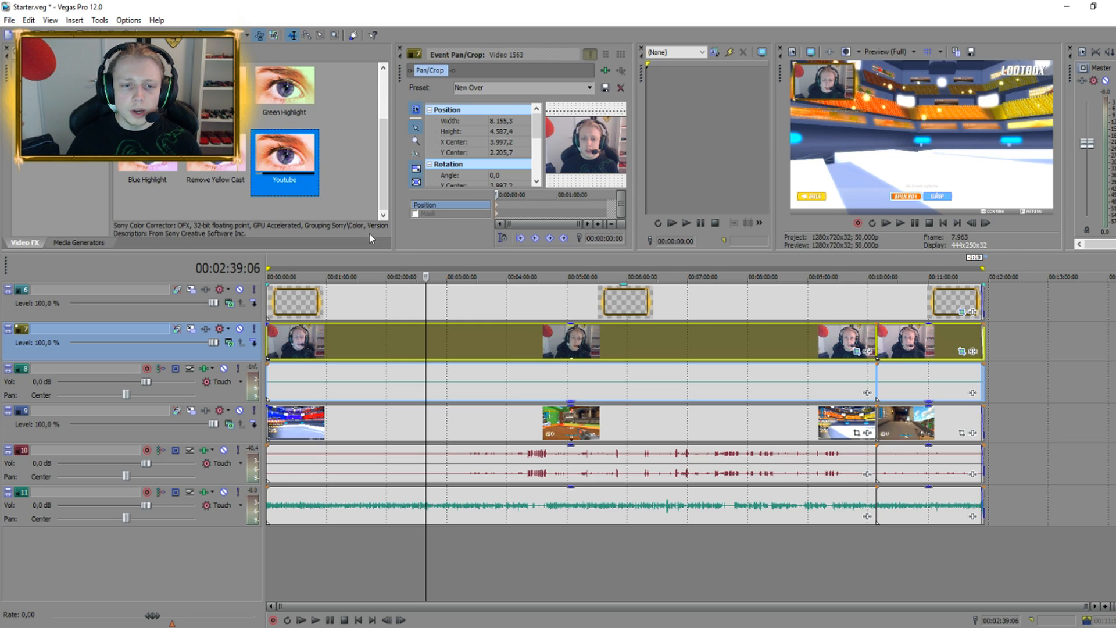
{"action": "left_click", "coordinate": [649, 346]}
{"action": "left_click", "coordinate": [898, 336], "text": "ctrl"}
{"action": "left_click_drag", "start_coordinate": [285, 154], "coordinate": [644, 340]}
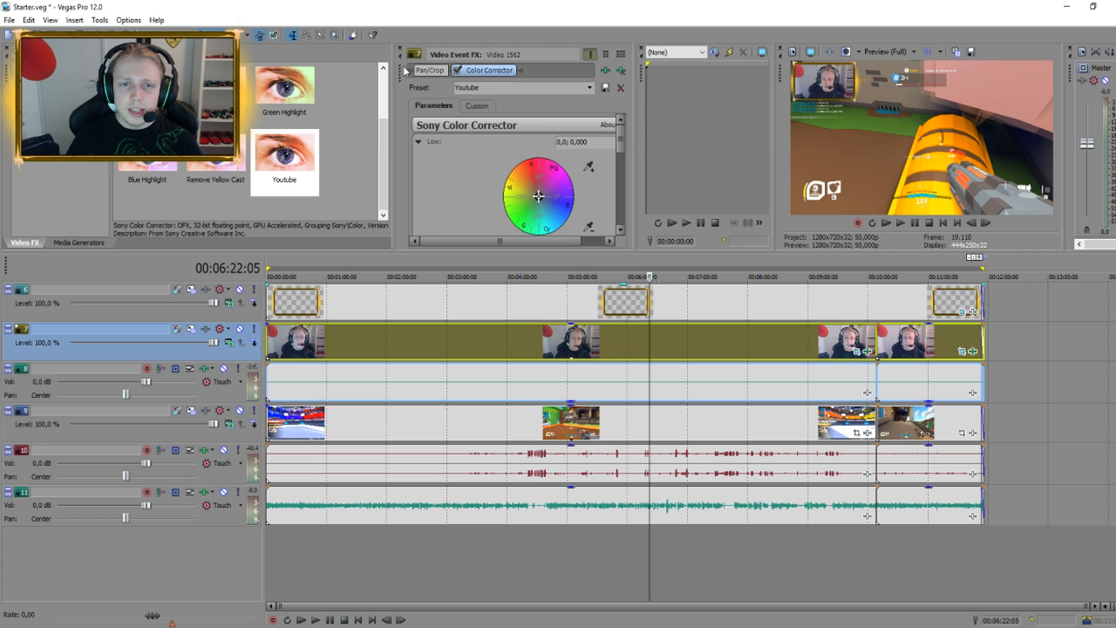
Review the facecam Color Corrector's color wheels and its saturation, gamma, gain and offset settings
{"action": "left_click", "coordinate": [472, 106]}
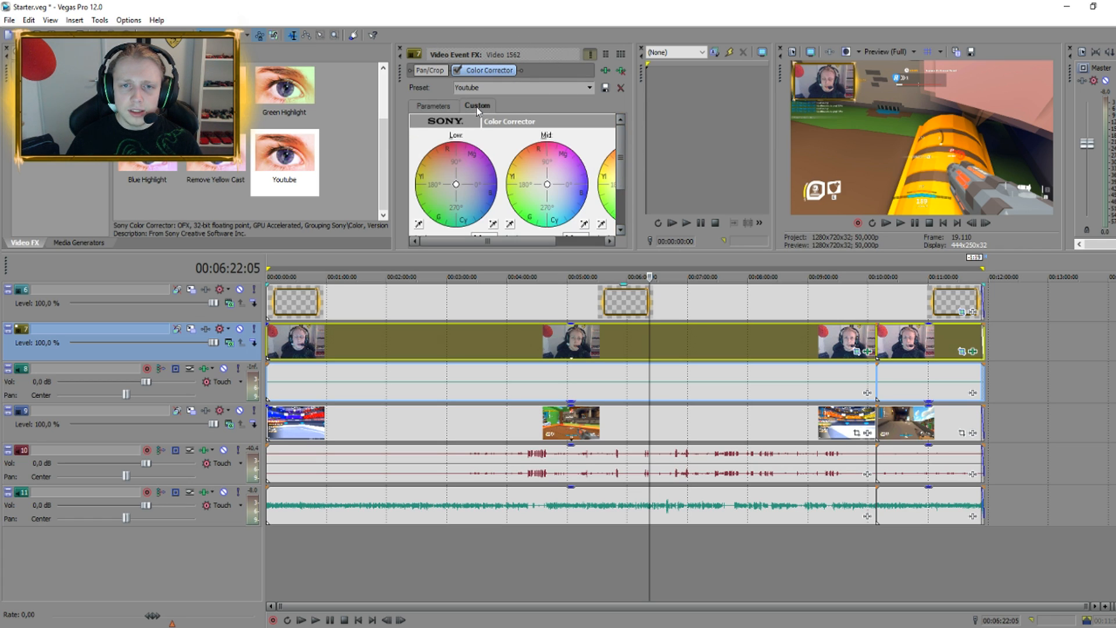
{"action": "left_click", "coordinate": [445, 106]}
{"action": "left_click_drag", "start_coordinate": [555, 239], "coordinate": [522, 236]}
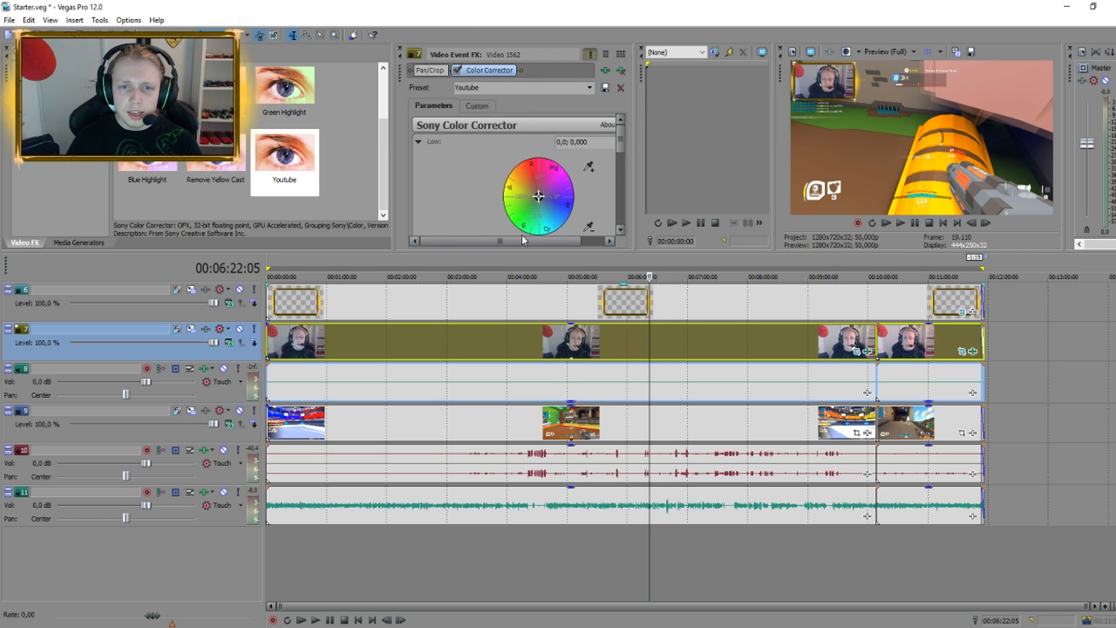
{"action": "left_click_drag", "start_coordinate": [620, 149], "coordinate": [624, 231]}
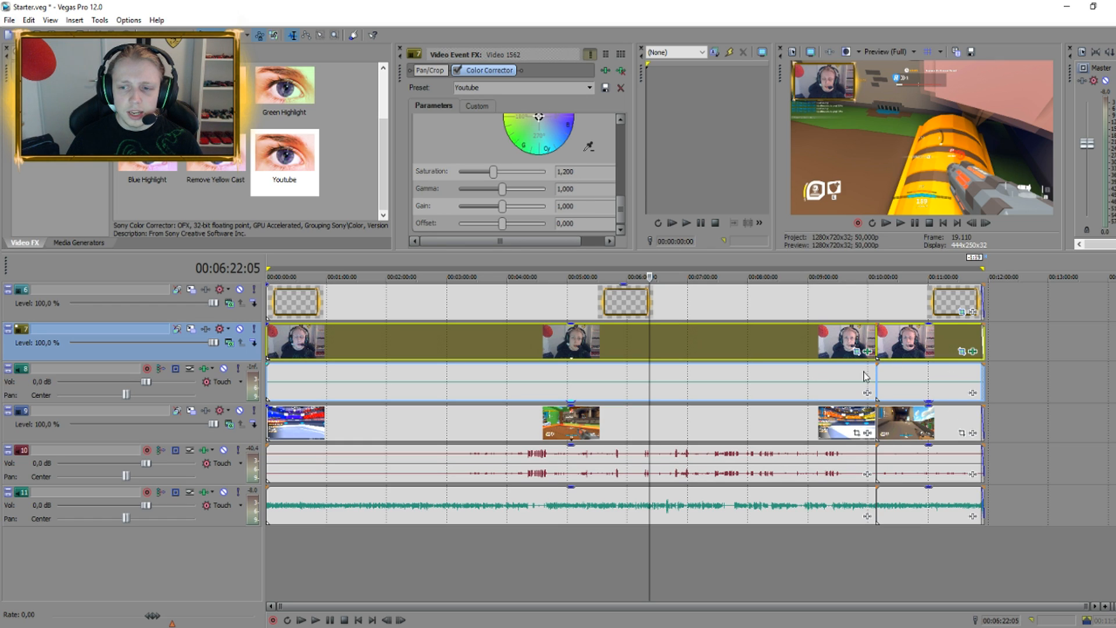
Apply the Youtube preset of the Saturation Adjust effect to both gameplay clips on track 9
{"action": "left_click", "coordinate": [725, 425]}
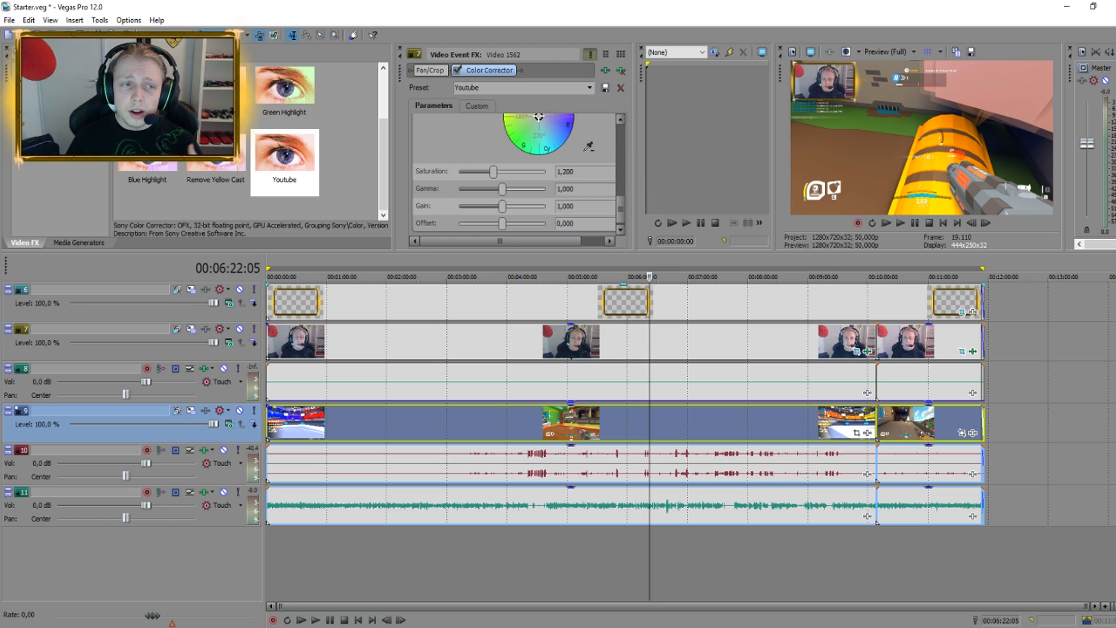
{"action": "left_click", "coordinate": [58, 131]}
{"action": "left_click_drag", "start_coordinate": [297, 158], "coordinate": [658, 409]}
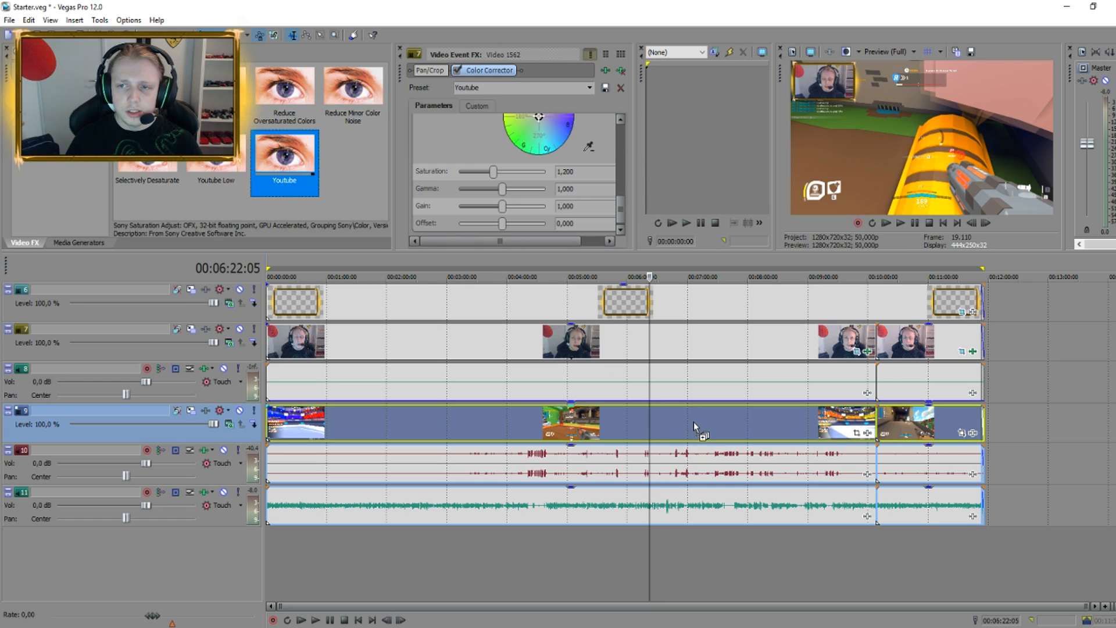
{"action": "left_click_drag", "start_coordinate": [695, 427], "coordinate": [696, 427]}
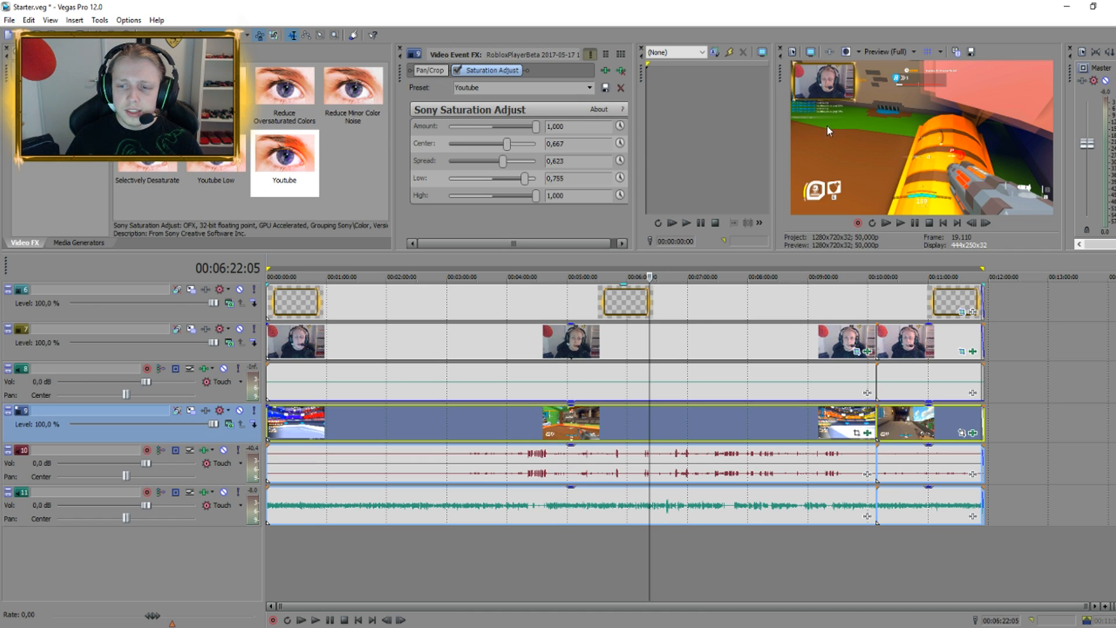
Compare the gameplay picture with Saturation Adjust switched off and on, and examine the effect's preset values
{"action": "left_click", "coordinate": [456, 73]}
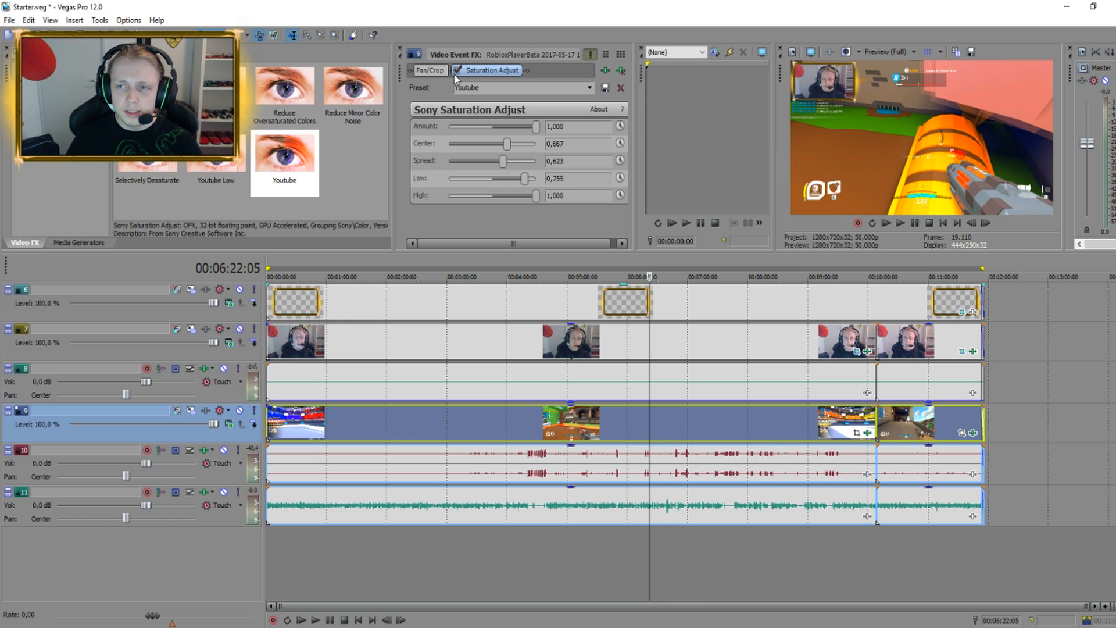
{"action": "left_click", "coordinate": [942, 559]}
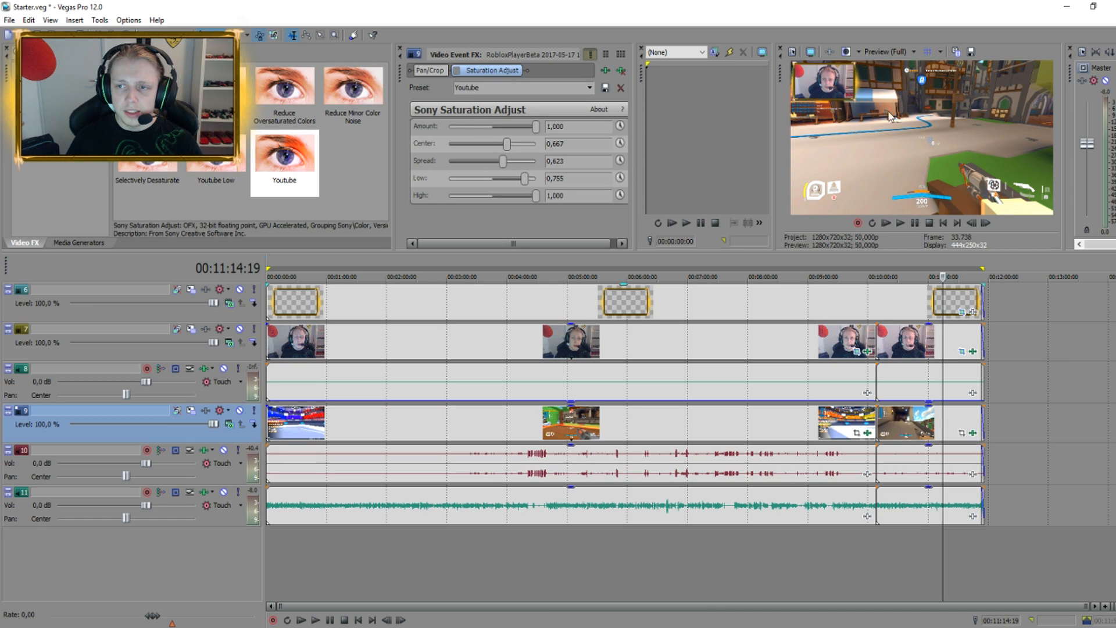
{"action": "left_click", "coordinate": [457, 70]}
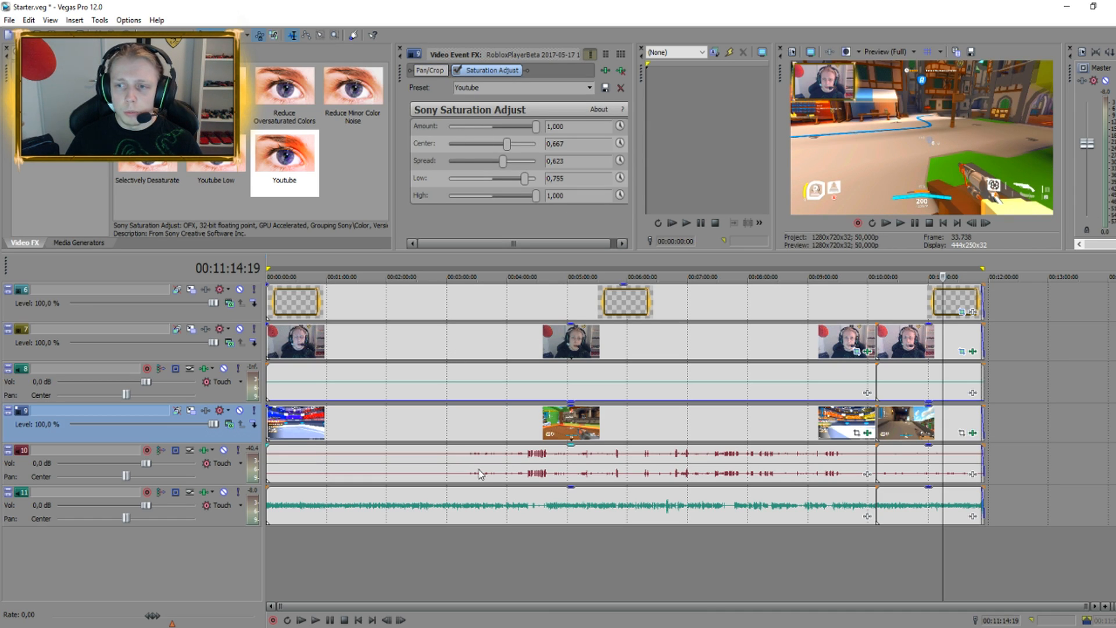
{"action": "left_click", "coordinate": [332, 549]}
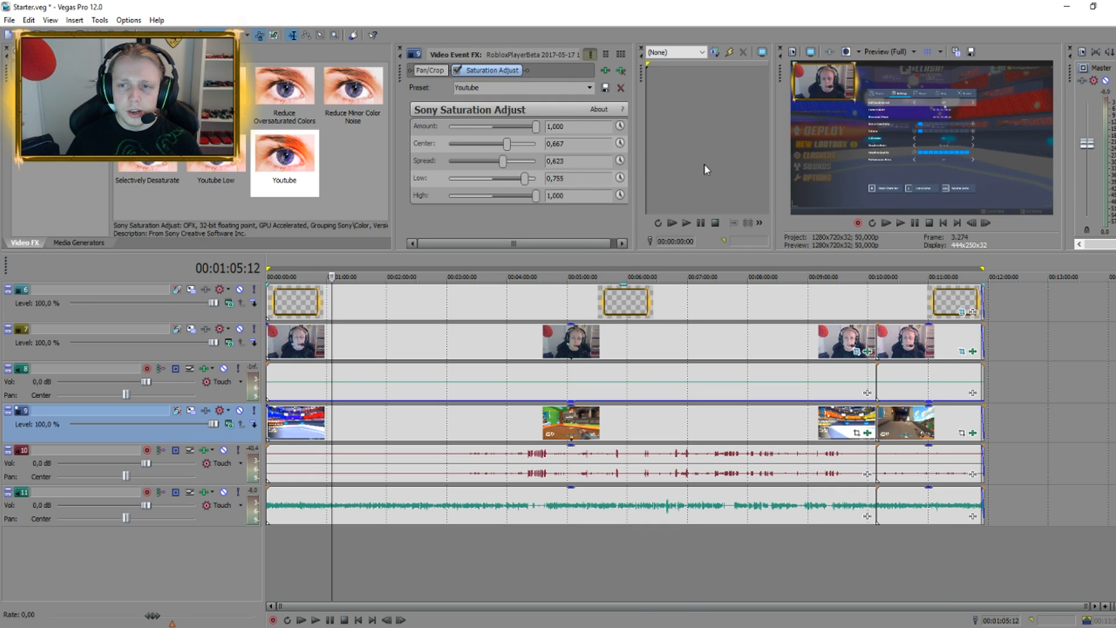
{"action": "double_click", "coordinate": [551, 126]}
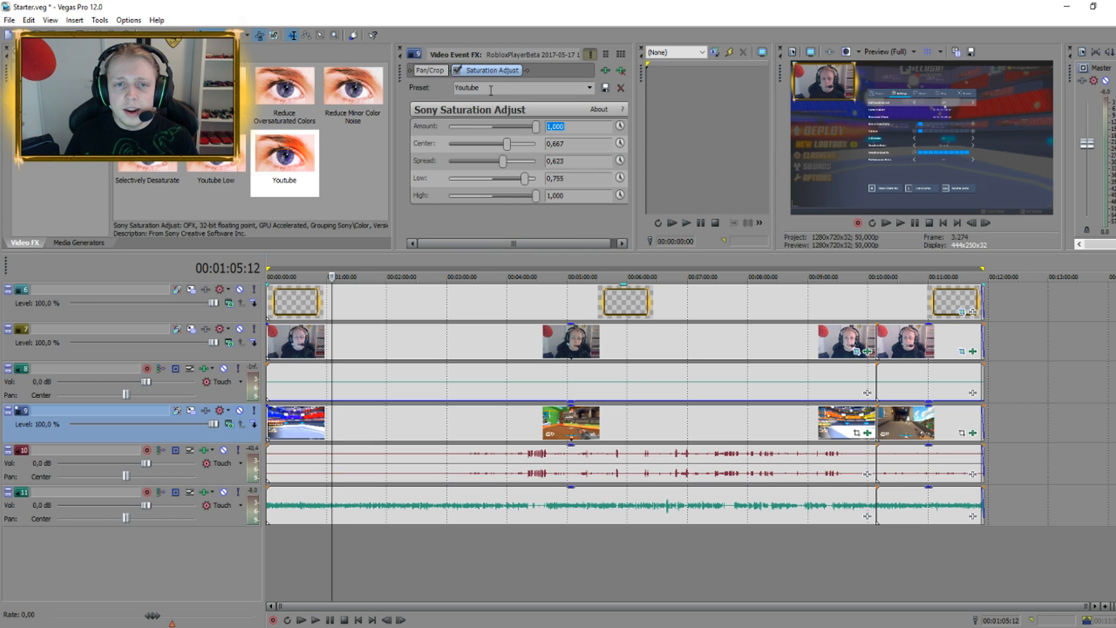
Lower the first gameplay audio clip's volume on track 10 in two stages, playing its loud section from about 00:04:19 to judge it
{"action": "left_click", "coordinate": [538, 569]}
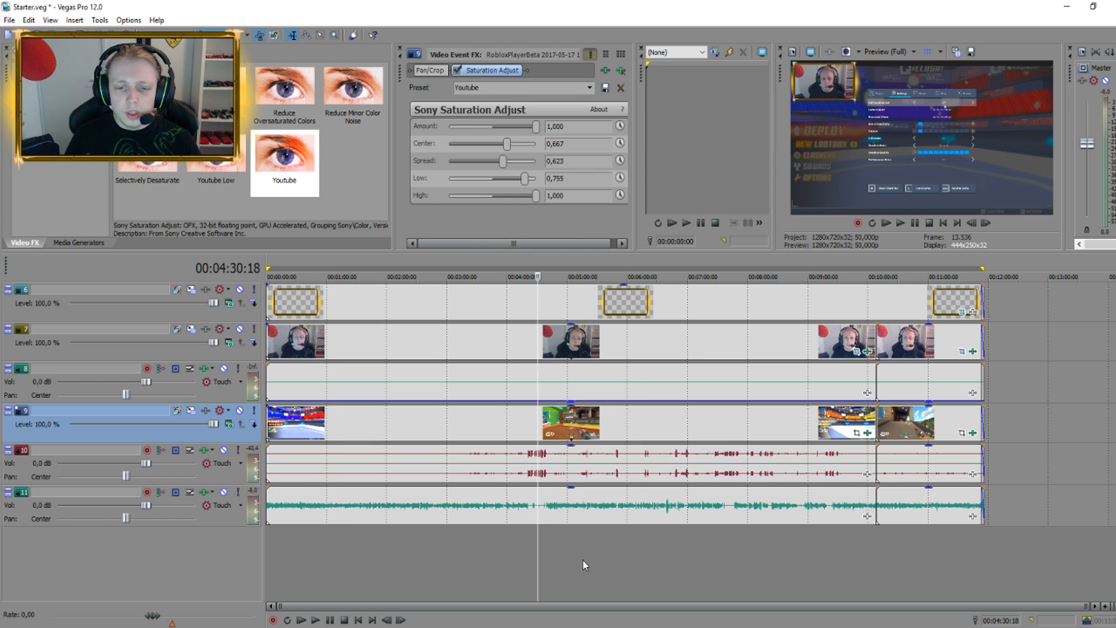
{"action": "scroll", "coordinate": [770, 489], "scroll_direction": "up", "scroll_amount": 4}
{"action": "left_click", "coordinate": [665, 578]}
{"action": "left_click", "coordinate": [658, 568]}
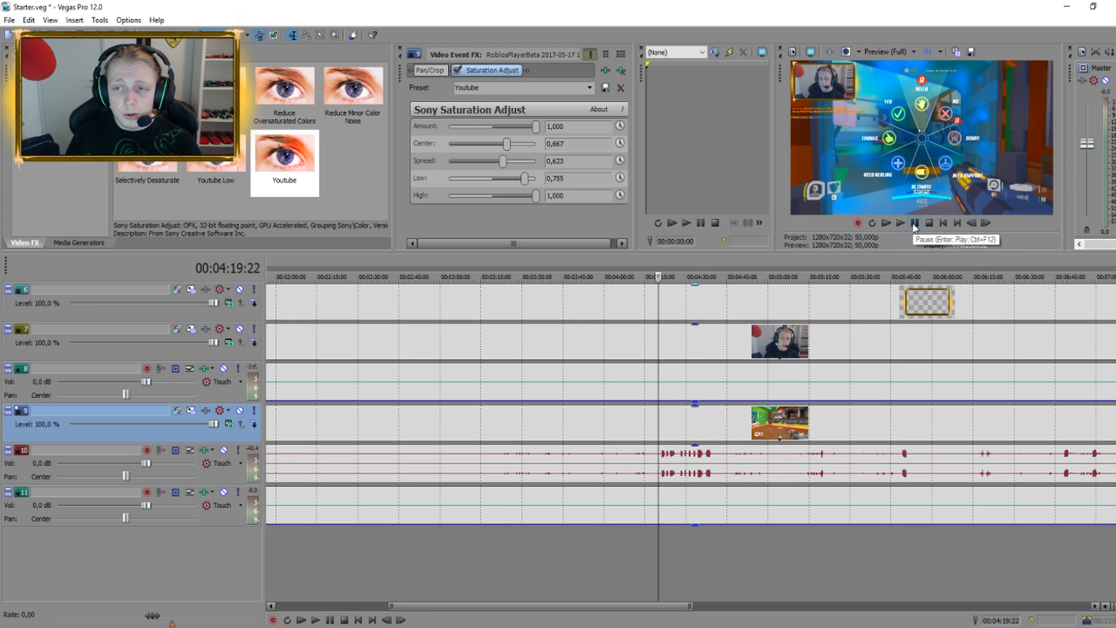
{"action": "left_click", "coordinate": [915, 224]}
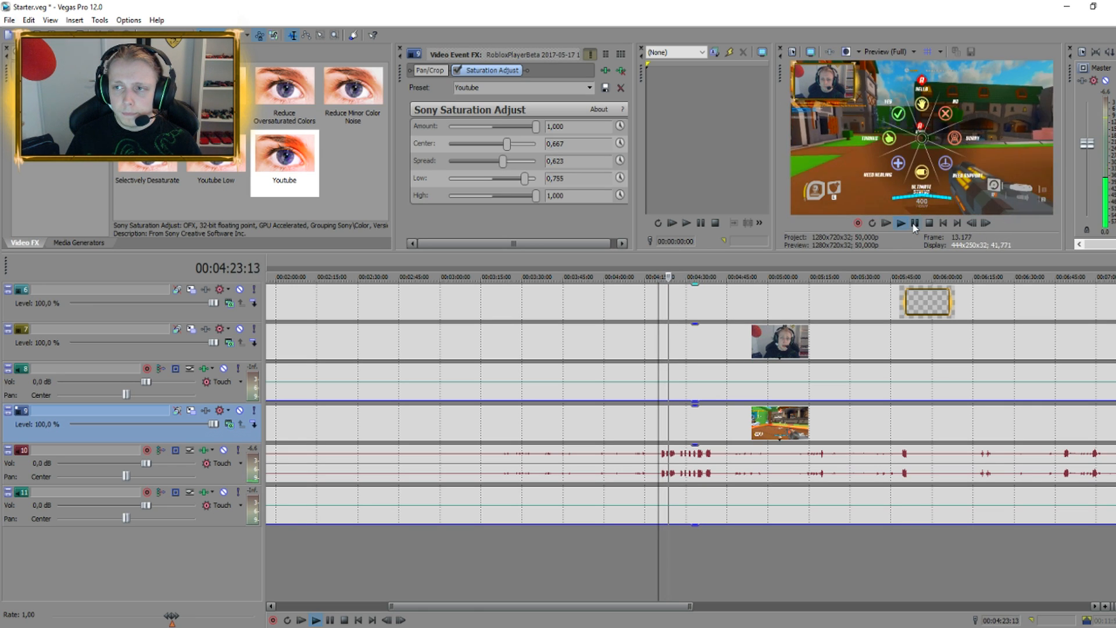
{"action": "left_click_drag", "start_coordinate": [801, 459], "coordinate": [803, 468]}
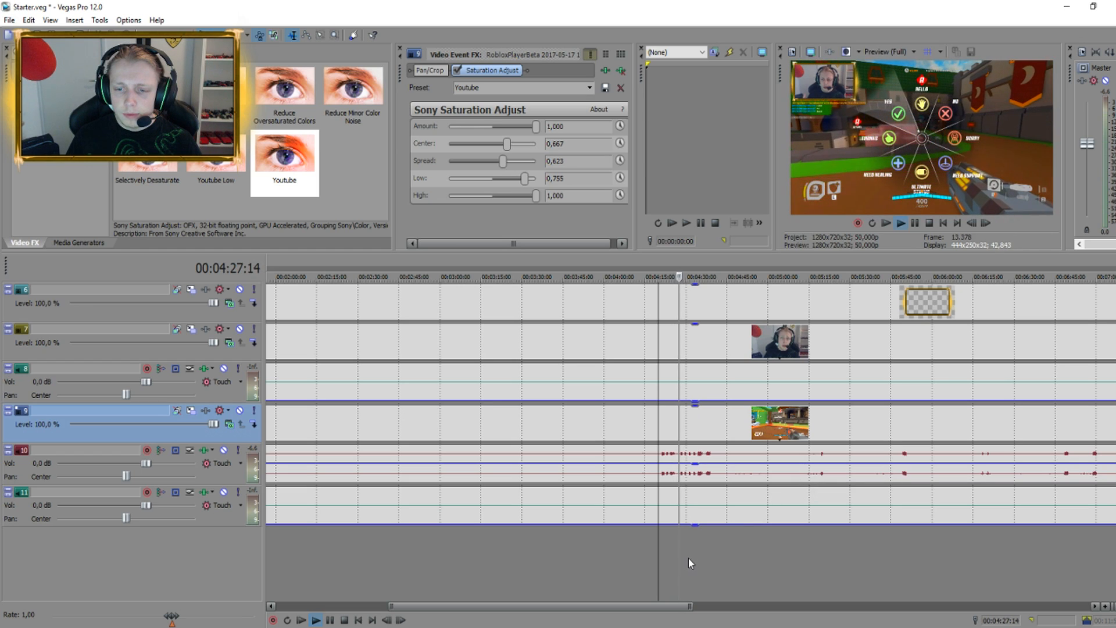
{"action": "left_click", "coordinate": [831, 573]}
{"action": "left_click", "coordinate": [816, 572]}
{"action": "left_click_drag", "start_coordinate": [735, 470], "coordinate": [755, 480]}
{"action": "left_click", "coordinate": [679, 578]}
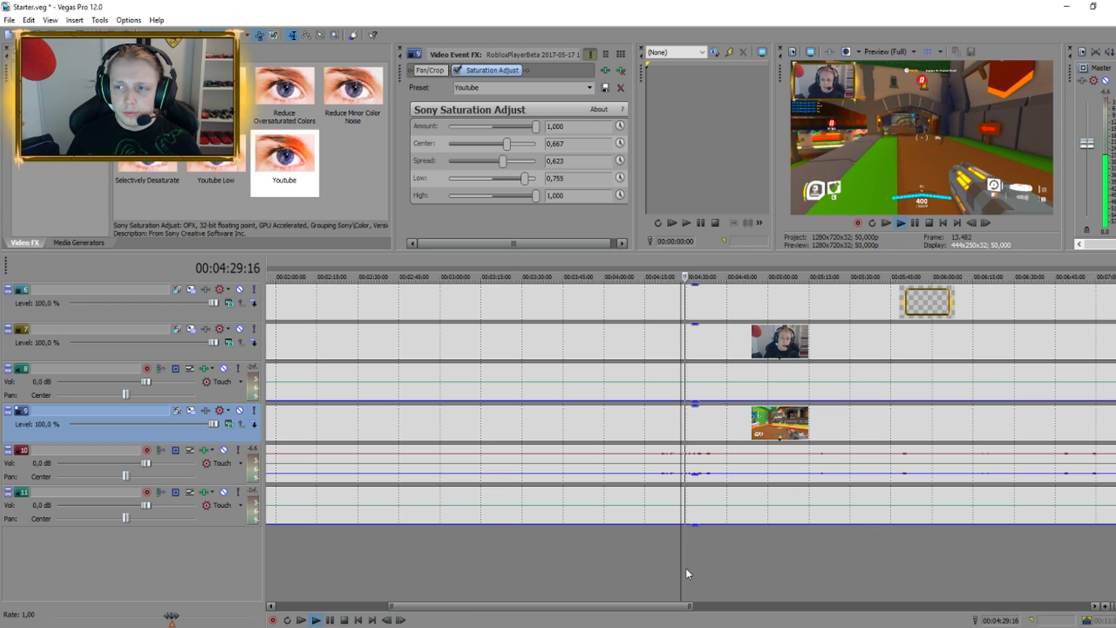
Play the lowered gameplay audio at several points between about 00:05:52 and the second half of the seventh minute to judge its level
{"action": "left_click", "coordinate": [908, 585]}
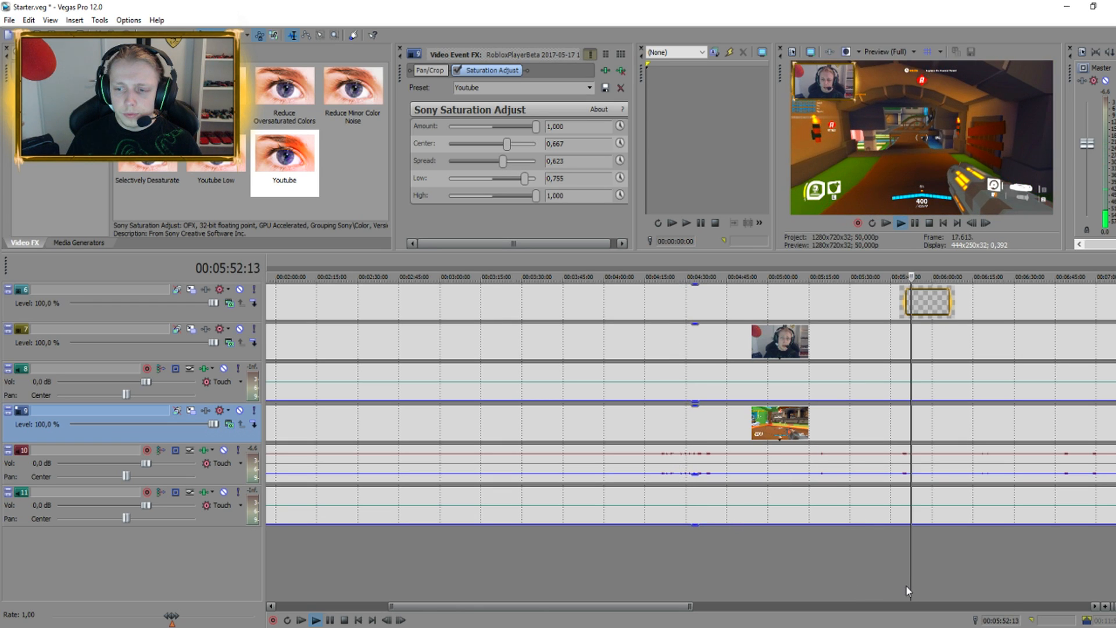
{"action": "left_click", "coordinate": [1051, 574]}
{"action": "left_click", "coordinate": [983, 577]}
{"action": "left_click", "coordinate": [915, 224]}
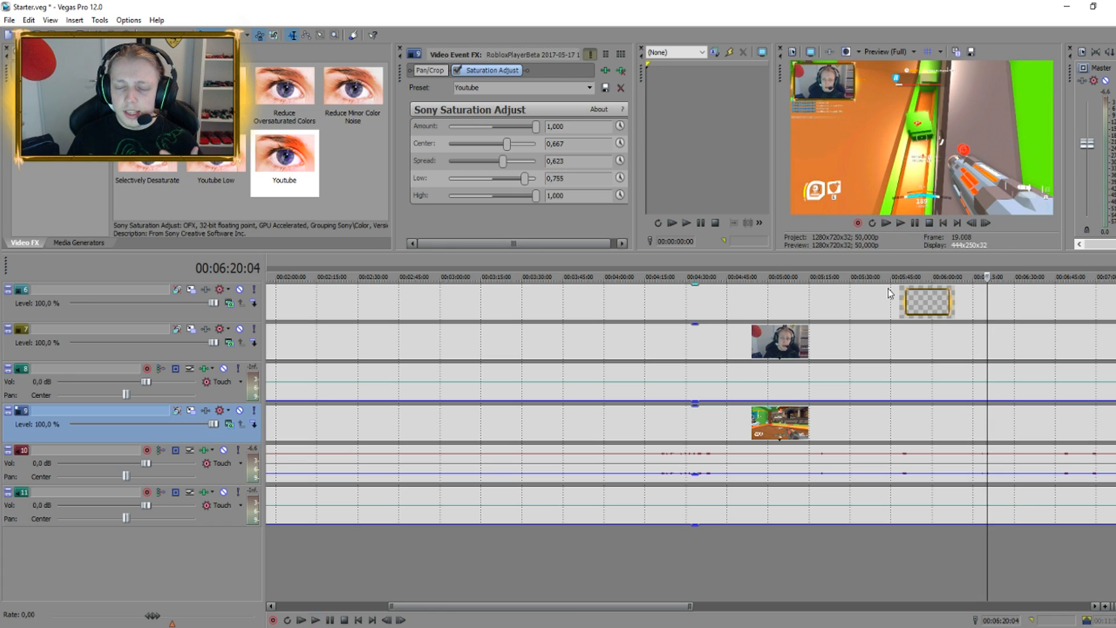
Raise the voice clip on track 11 back to full volume and play it with the gameplay audio from about 00:04:31, 00:04:41 and 00:05:19
{"action": "left_click_drag", "start_coordinate": [708, 525], "coordinate": [718, 451]}
{"action": "left_click", "coordinate": [689, 566]}
{"action": "left_click", "coordinate": [917, 225]}
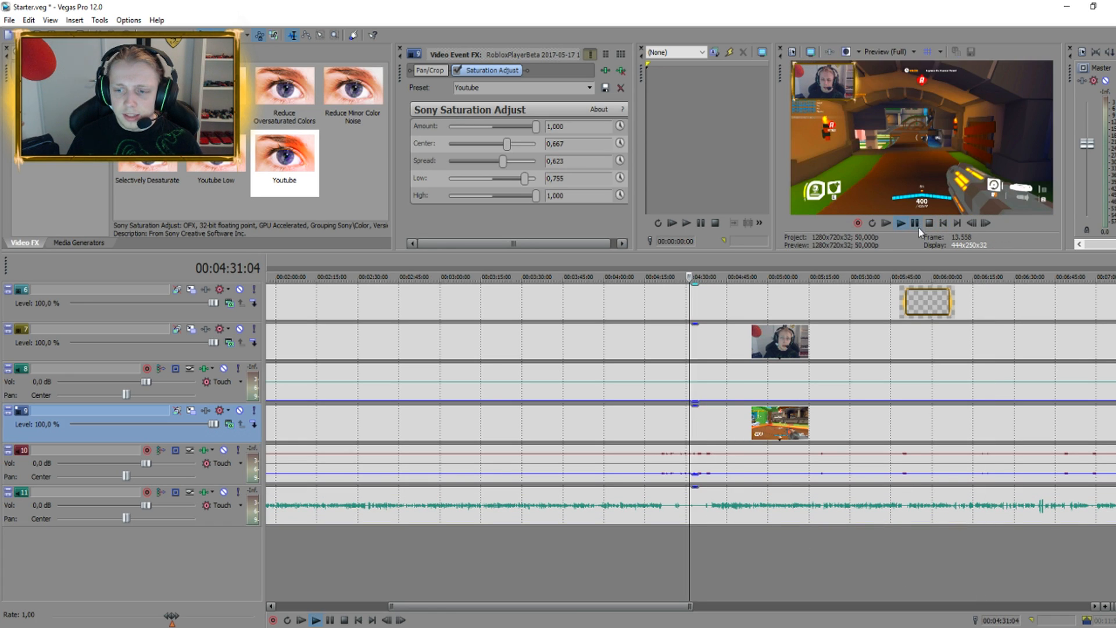
{"action": "left_click", "coordinate": [717, 567]}
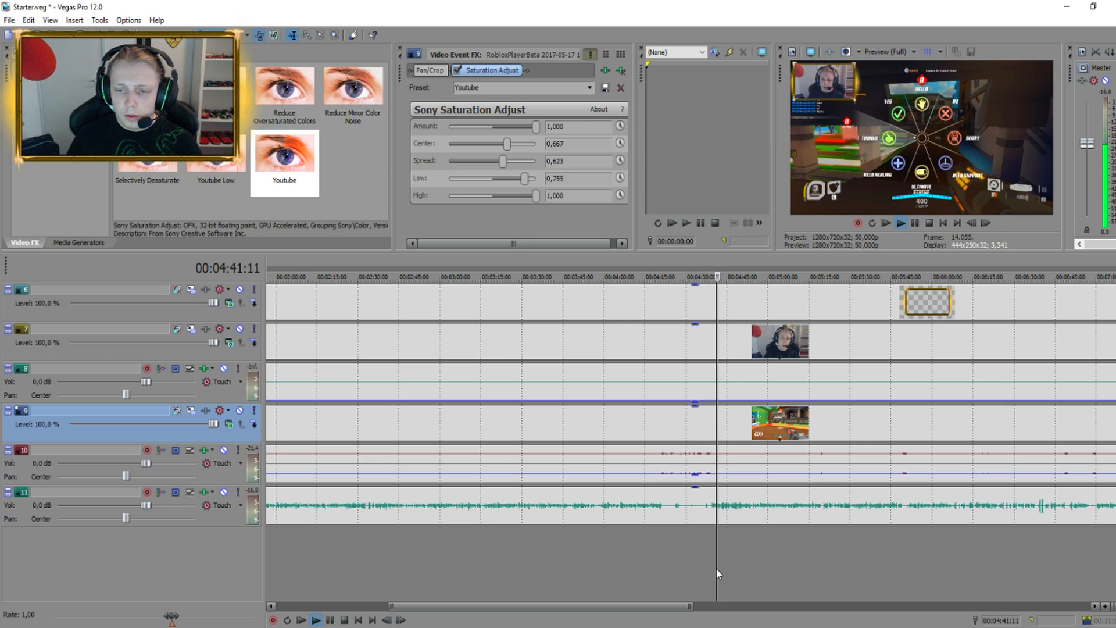
{"action": "left_click", "coordinate": [820, 570]}
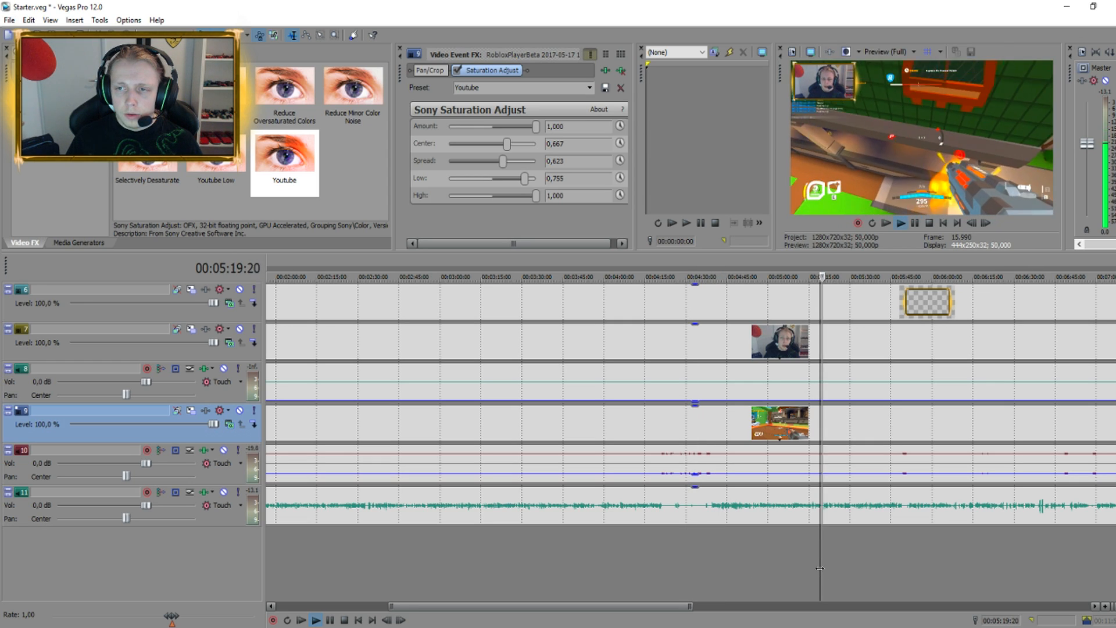
{"action": "left_click", "coordinate": [915, 225]}
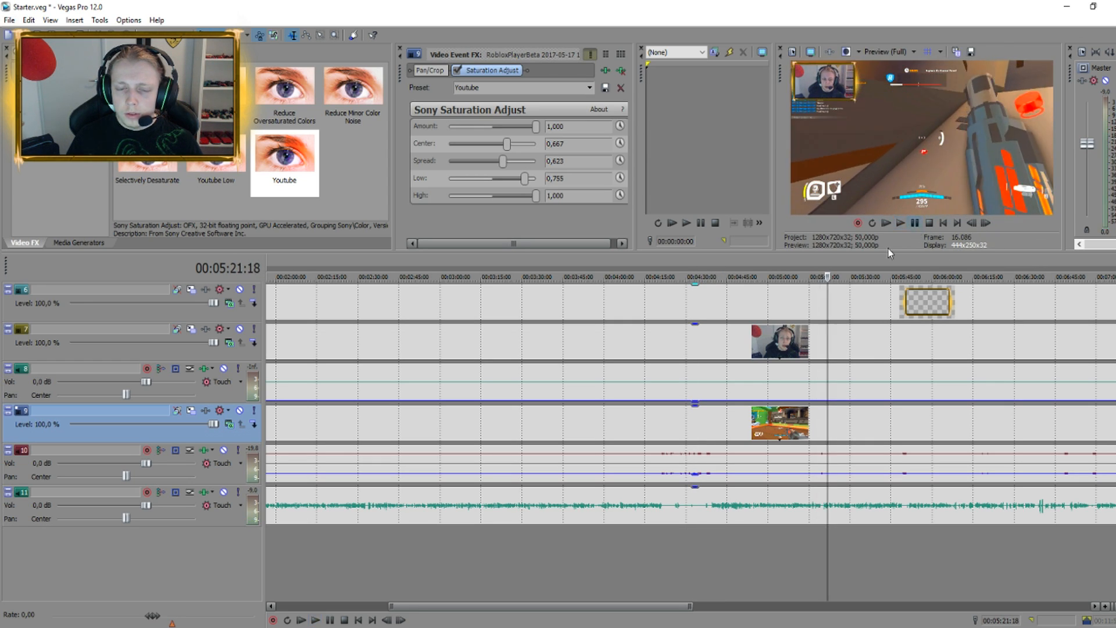
Insert a new audio track below track 11 and place the cursor near the start of the timeline
{"action": "scroll", "coordinate": [373, 526], "scroll_direction": "down", "scroll_amount": 3}
{"action": "right_click", "coordinate": [389, 549]}
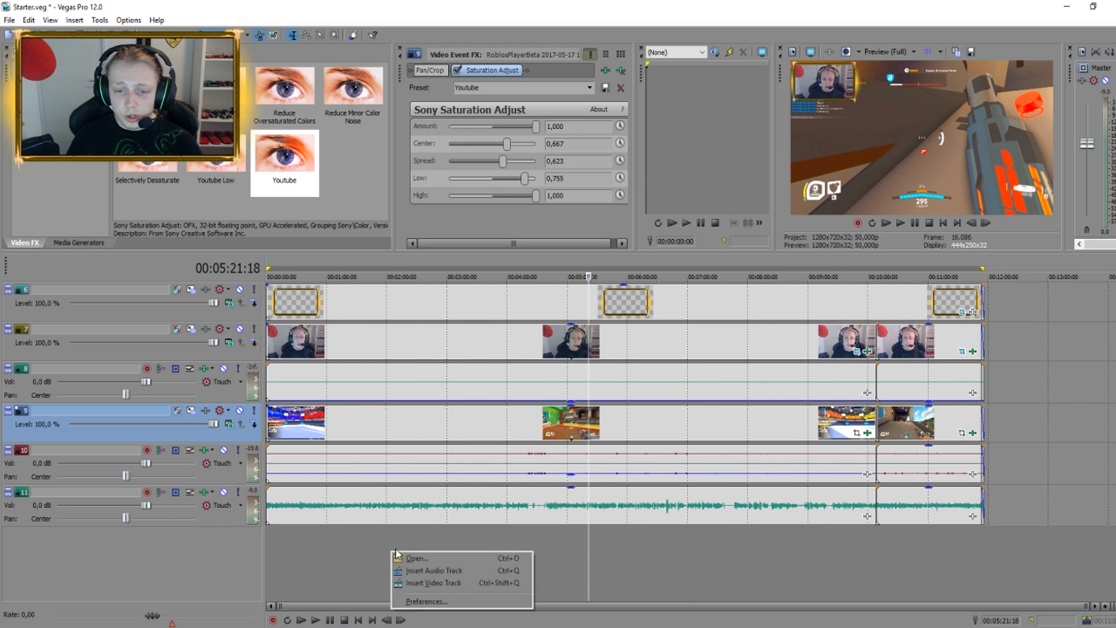
{"action": "left_click", "coordinate": [432, 570]}
{"action": "left_click", "coordinate": [367, 576]}
Import all music files from the BackGround Music folder on drive F: onto track 12
{"action": "left_click", "coordinate": [9, 20]}
{"action": "left_click", "coordinate": [29, 46]}
{"action": "left_click", "coordinate": [71, 370]}
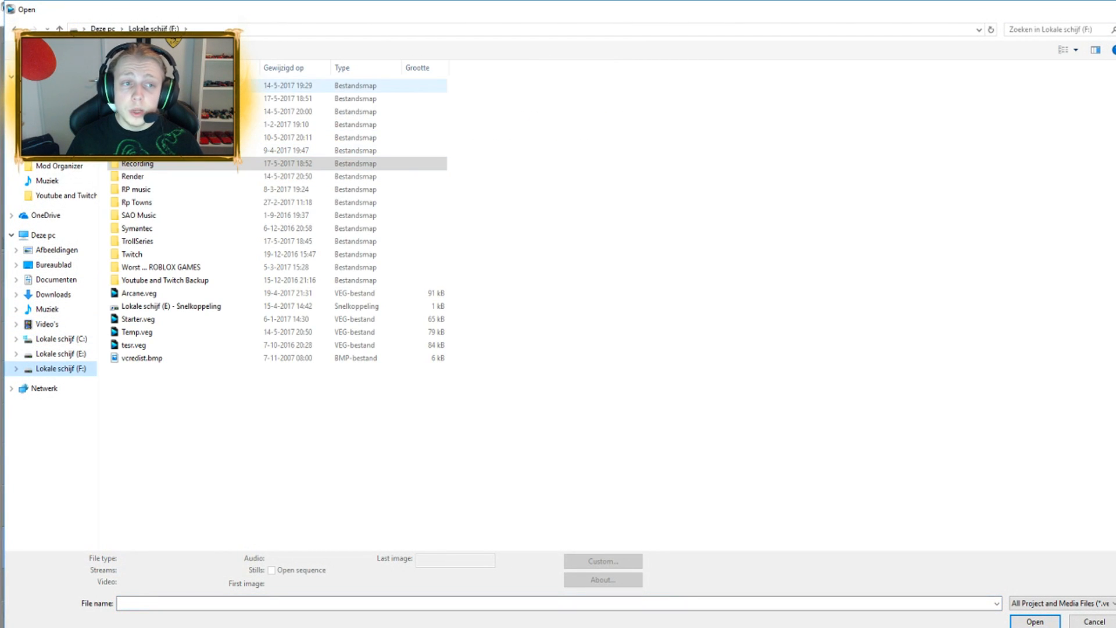
{"action": "double_click", "coordinate": [151, 86]}
{"action": "left_click", "coordinate": [163, 188]}
{"action": "key", "text": "ctrl+a"}
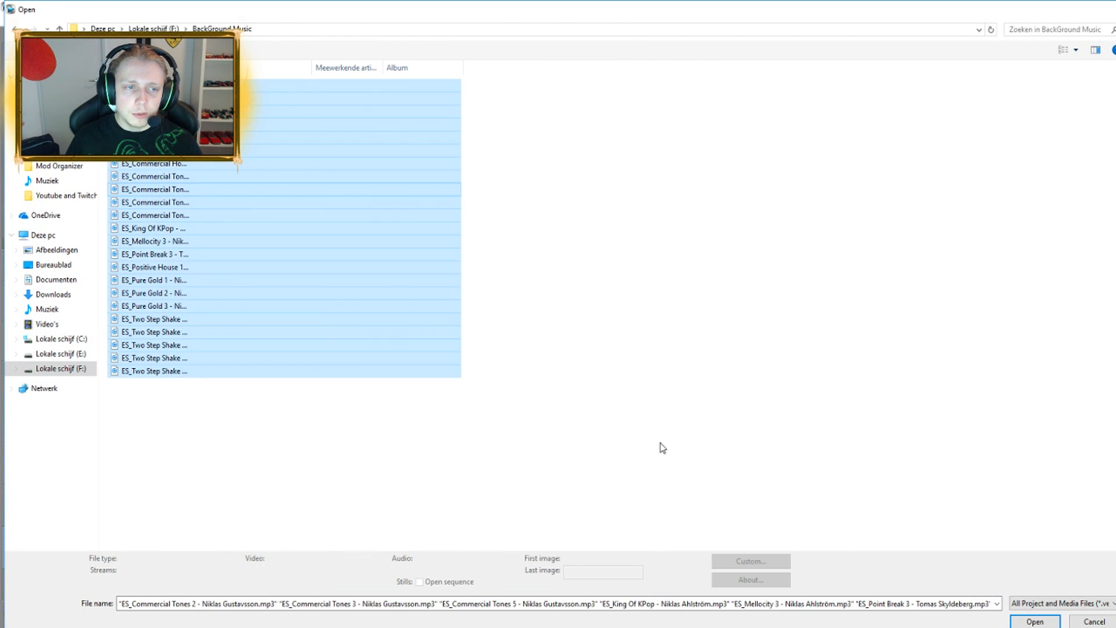
{"action": "left_click", "coordinate": [1020, 622]}
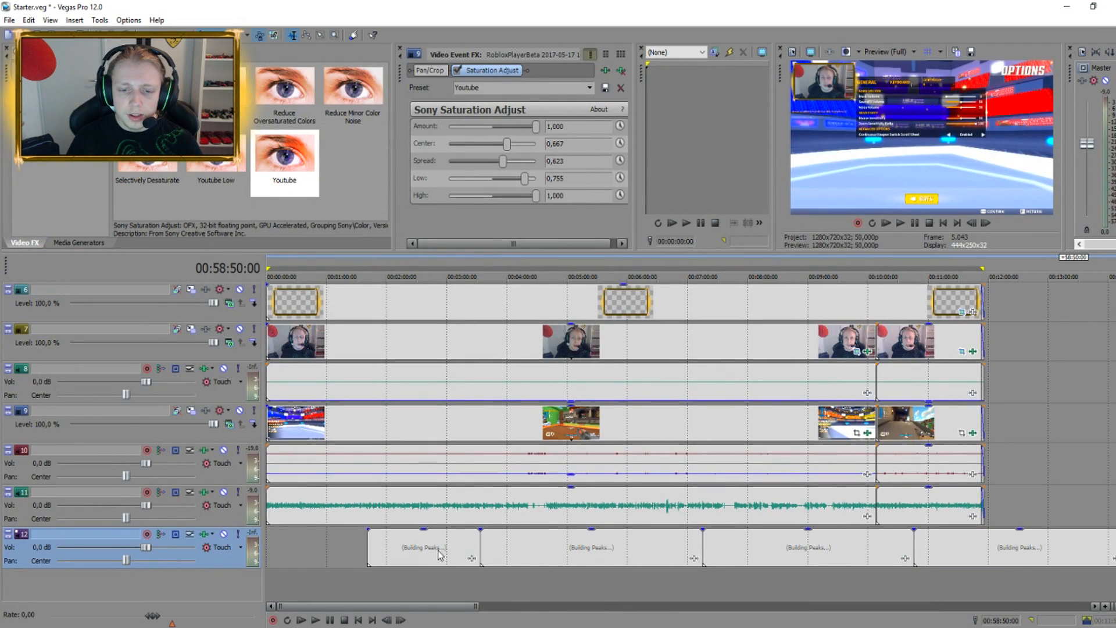
Delete the first imported music clip and seven others scattered along track 12
{"action": "left_click", "coordinate": [303, 547]}
{"action": "key", "text": "Delete"}
{"action": "left_click", "coordinate": [445, 545]}
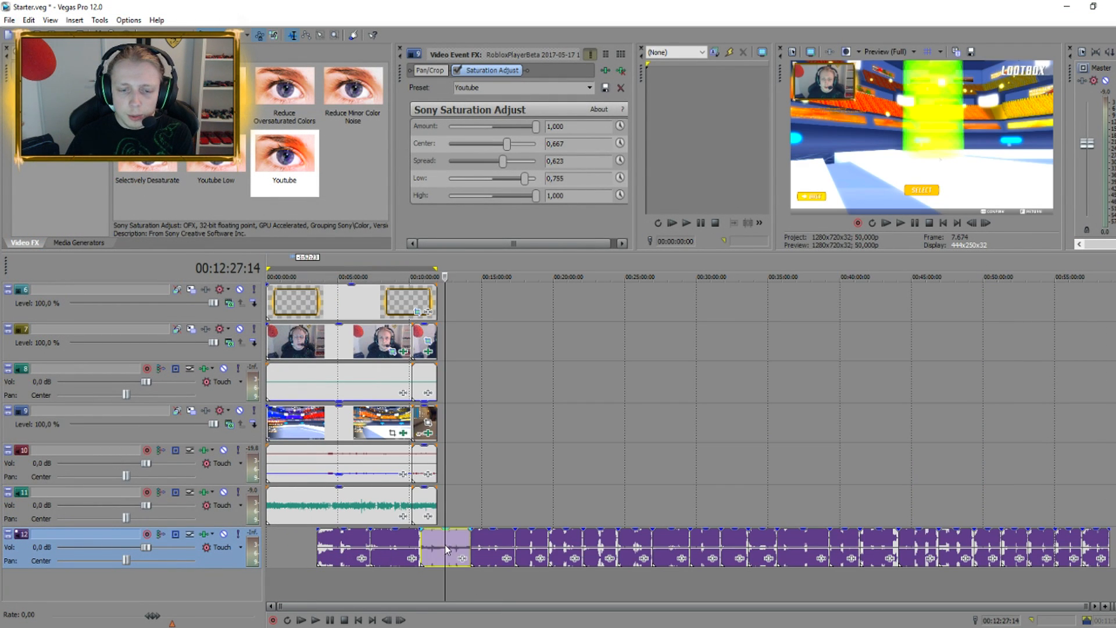
{"action": "key", "text": "Delete"}
{"action": "left_click", "coordinate": [572, 545]}
{"action": "key", "text": "Delete"}
{"action": "left_click", "coordinate": [655, 546]}
{"action": "key", "text": "Delete"}
{"action": "left_click", "coordinate": [756, 546]}
{"action": "key", "text": "Delete"}
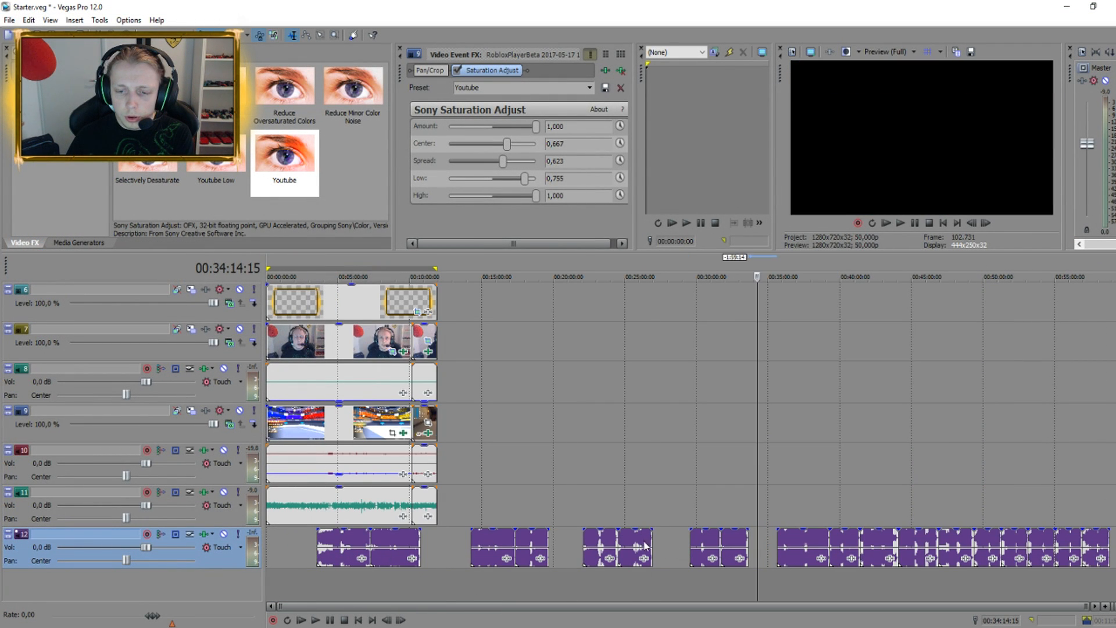
{"action": "left_click", "coordinate": [632, 546]}
{"action": "key", "text": "Delete"}
{"action": "left_click", "coordinate": [845, 551]}
{"action": "key", "text": "Delete"}
{"action": "left_click", "coordinate": [929, 550]}
{"action": "key", "text": "Delete"}
Move the first four remaining music clips on track 12 to the timeline's start, placed end to end
{"action": "double_click", "coordinate": [350, 547]}
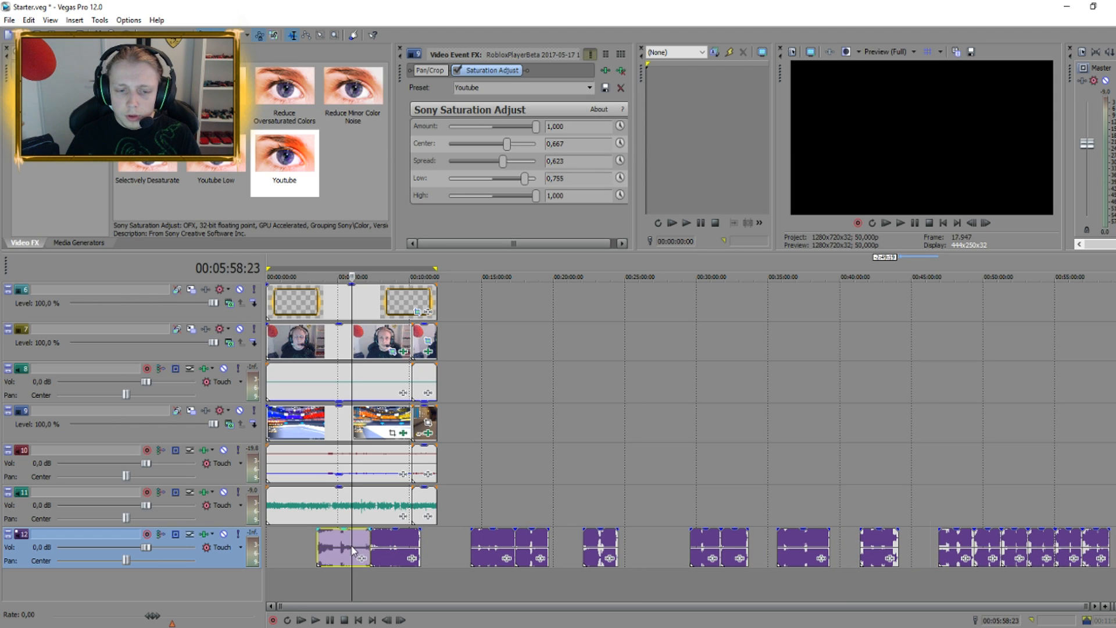
{"action": "left_click", "coordinate": [360, 543]}
{"action": "double_click", "coordinate": [391, 545], "text": "shift"}
{"action": "left_click_drag", "start_coordinate": [346, 543], "coordinate": [291, 539]}
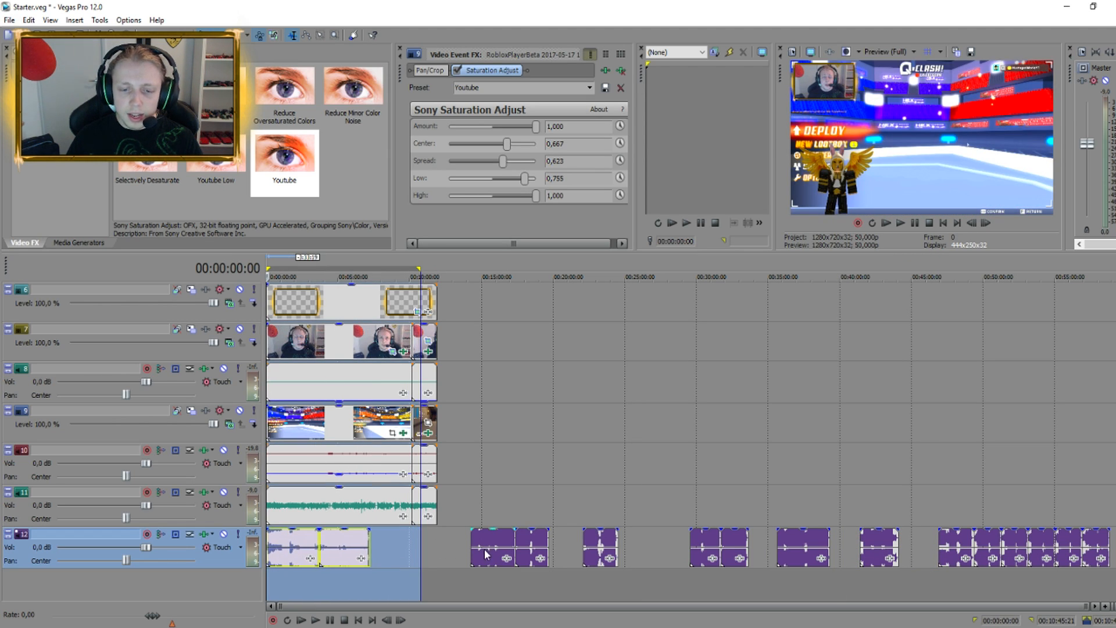
{"action": "left_click", "coordinate": [487, 554]}
{"action": "left_click_drag", "start_coordinate": [487, 554], "coordinate": [389, 543]}
{"action": "left_click_drag", "start_coordinate": [518, 543], "coordinate": [416, 542]}
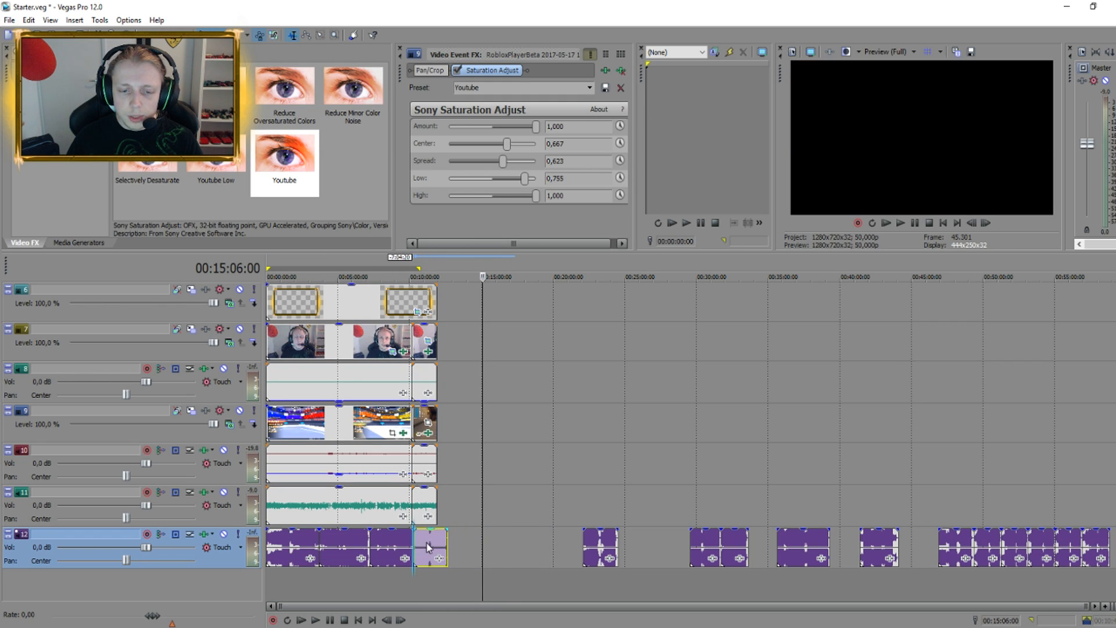
Delete all music clips after the fourth one on track 12 and trim the fourth to the end of the video
{"action": "left_click", "coordinate": [602, 547]}
{"action": "left_click", "coordinate": [1101, 547], "text": "shift"}
{"action": "left_click", "coordinate": [288, 584]}
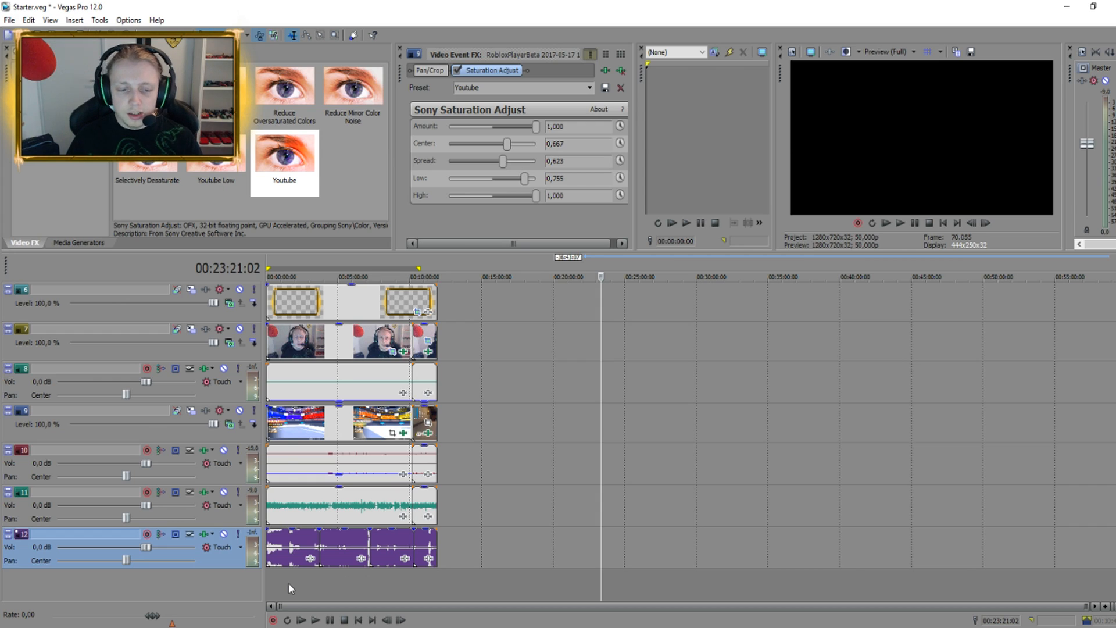
Lower the volume of the four music clips on track 12 together and move them past the video's end, starting at about 00:12:21
{"action": "scroll", "coordinate": [540, 549], "scroll_direction": "up", "scroll_amount": 3}
{"action": "key", "text": "ctrl+a"}
{"action": "left_click", "coordinate": [357, 549]}
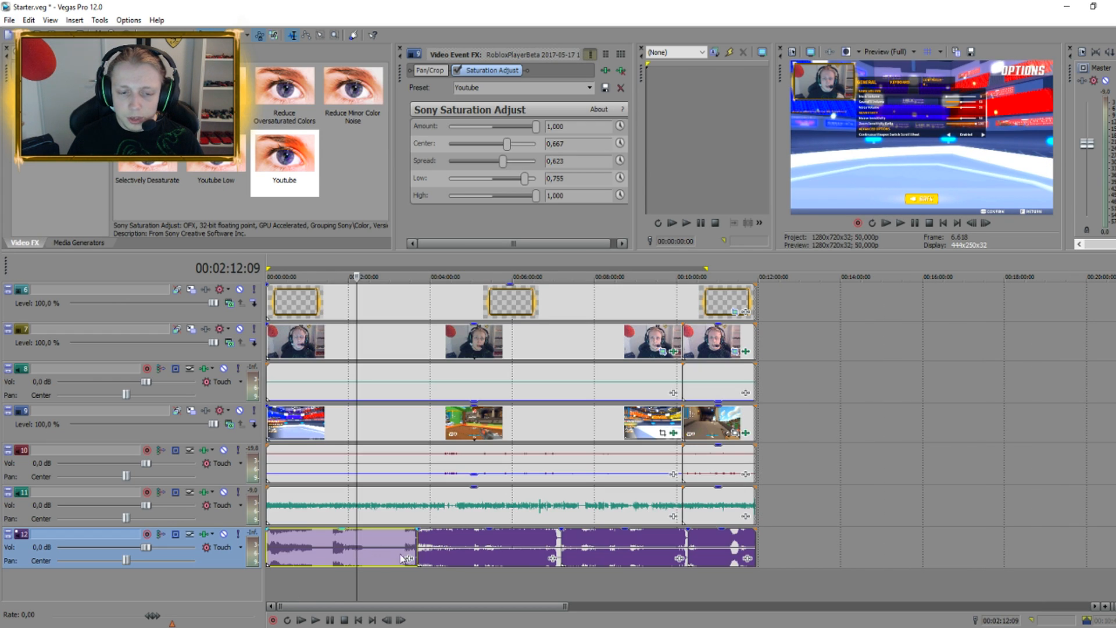
{"action": "left_click", "coordinate": [711, 545], "text": "shift"}
{"action": "left_click_drag", "start_coordinate": [730, 530], "coordinate": [740, 565]}
{"action": "left_click_drag", "start_coordinate": [375, 555], "coordinate": [888, 551]}
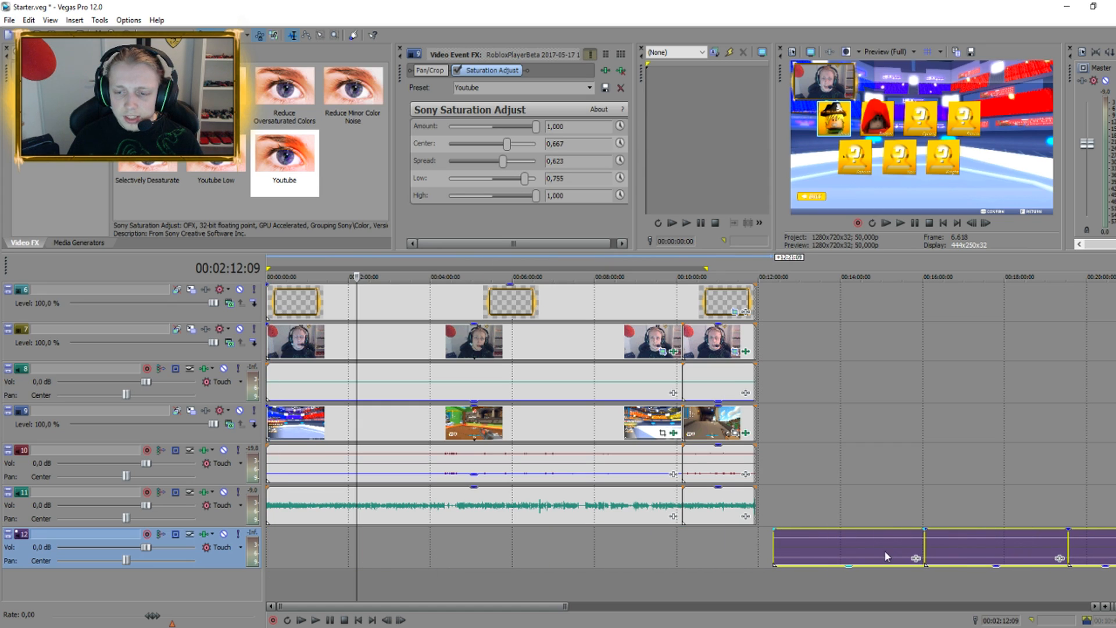
Play the voice at about 00:09:19 and 00:09:50 and the music at about 00:14:39 to compare their levels
{"action": "left_click", "coordinate": [649, 574]}
{"action": "left_click", "coordinate": [906, 219]}
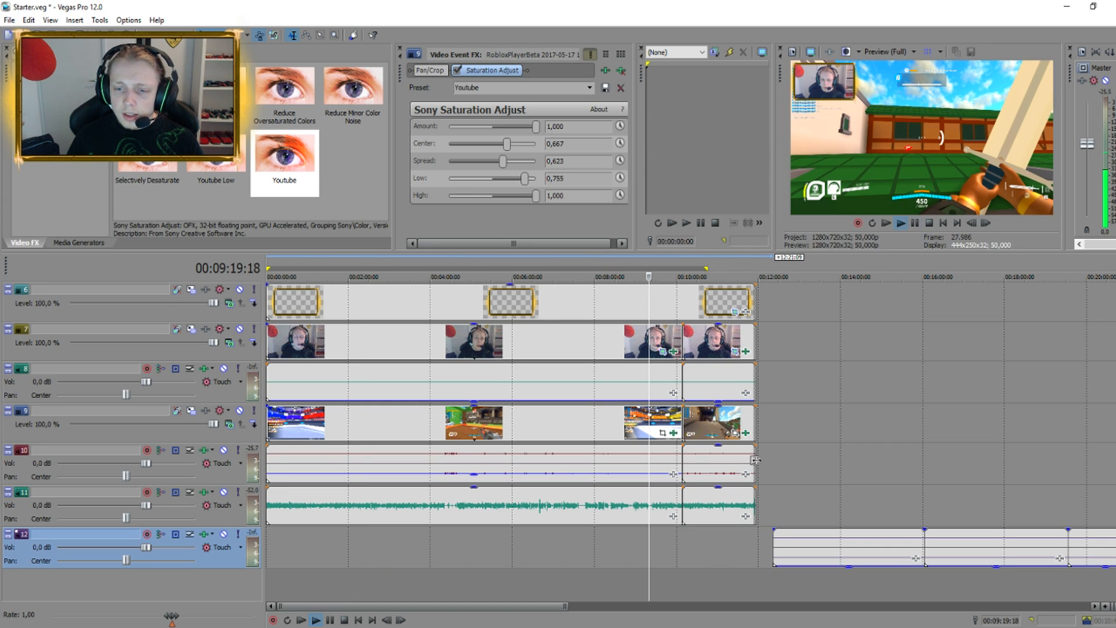
{"action": "left_click", "coordinate": [668, 578]}
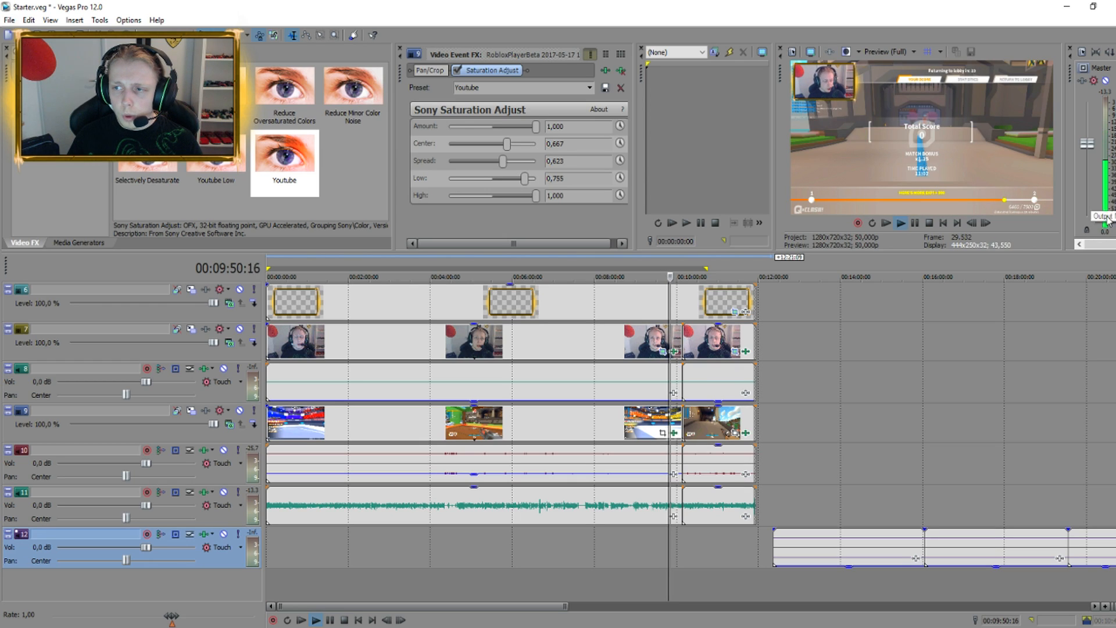
{"action": "left_click", "coordinate": [866, 584]}
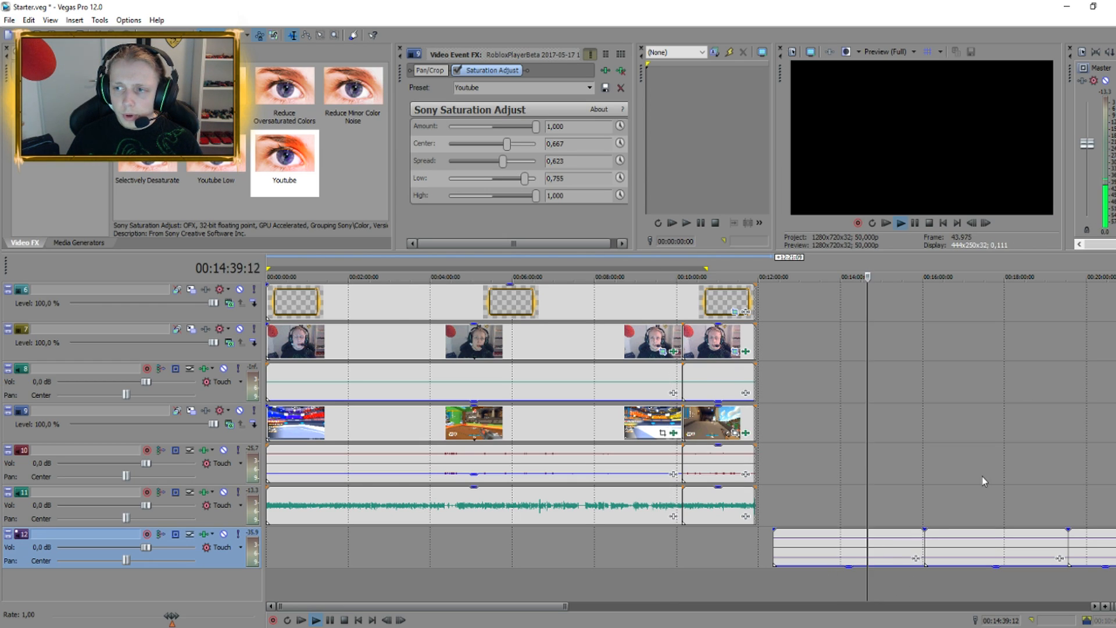
Set the volume of music track 12 to -4.0 dB
{"action": "scroll", "coordinate": [941, 494], "scroll_direction": "down", "scroll_amount": 3}
{"action": "left_click_drag", "start_coordinate": [146, 548], "coordinate": [131, 545]}
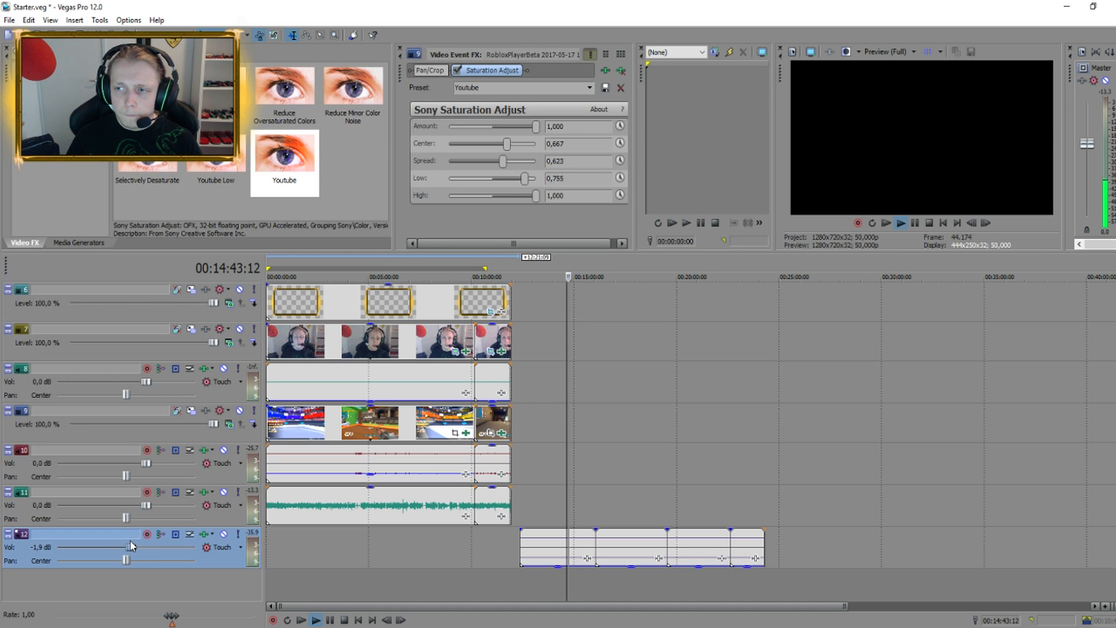
{"action": "left_click_drag", "start_coordinate": [123, 545], "coordinate": [116, 546]}
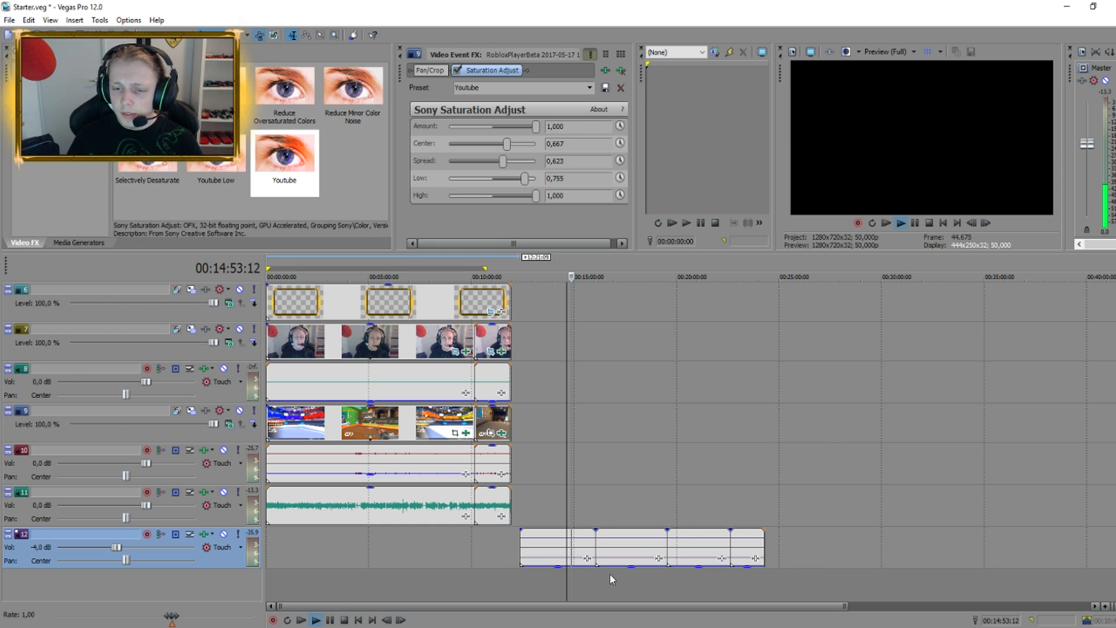
Move the four music clips on track 12 together back to the start of the timeline
{"action": "left_click", "coordinate": [577, 545]}
{"action": "left_click", "coordinate": [750, 548], "text": "shift"}
{"action": "left_click_drag", "start_coordinate": [750, 549], "coordinate": [496, 546]}
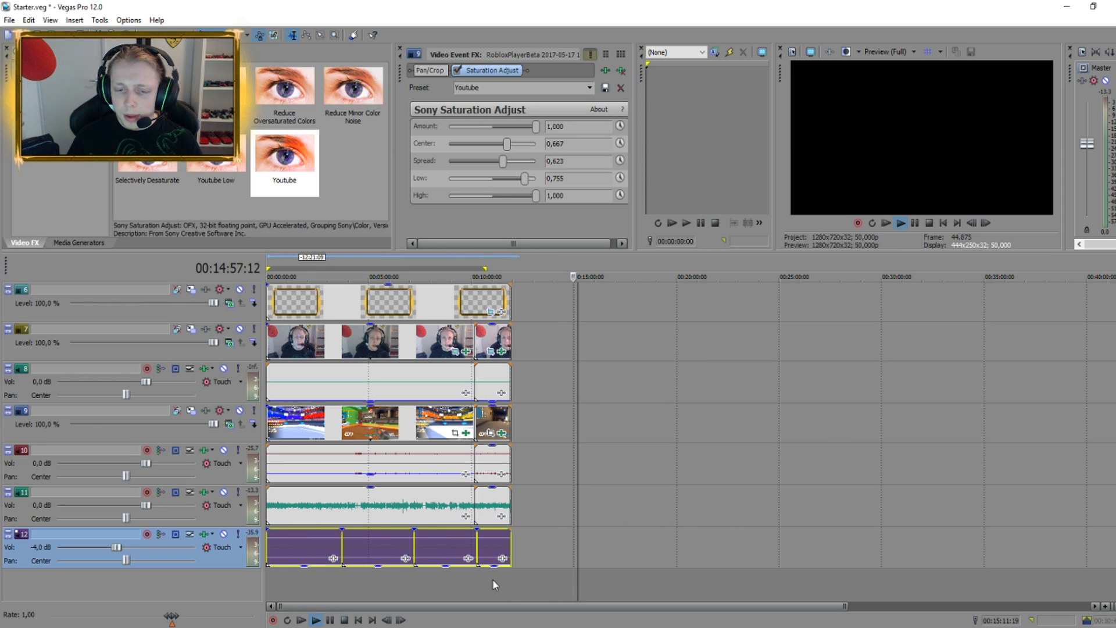
Stop playback and add a fade-out of about 8.5 seconds to the end of the last music clip on track 12
{"action": "left_click", "coordinate": [525, 574]}
{"action": "scroll", "coordinate": [674, 570], "scroll_direction": "up", "scroll_amount": 6}
{"action": "key", "text": "space"}
{"action": "left_click_drag", "start_coordinate": [681, 564], "coordinate": [540, 541]}
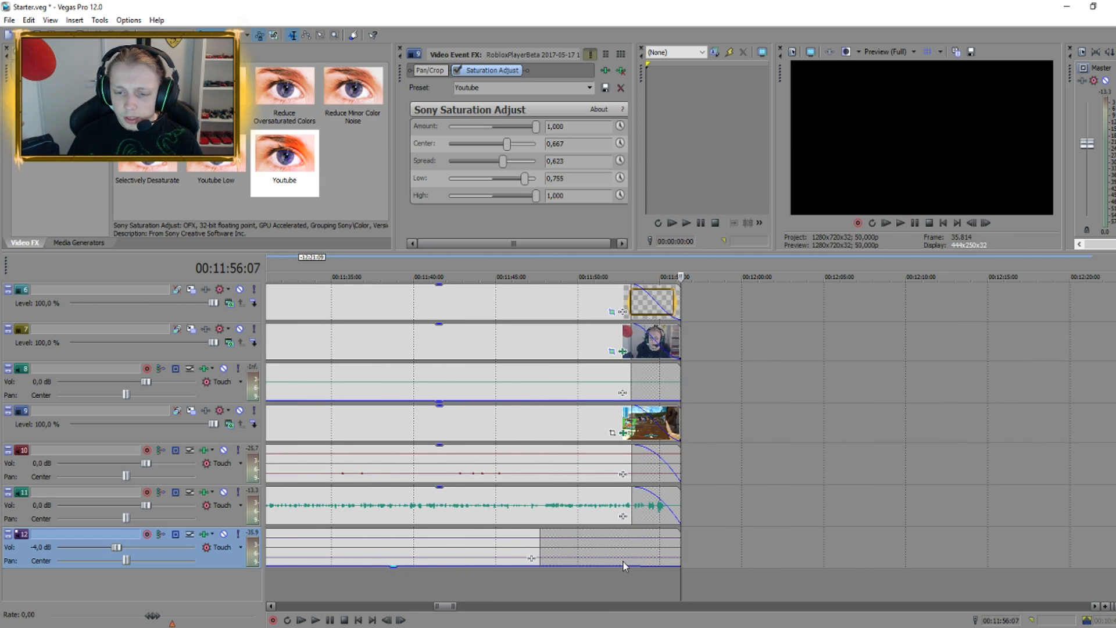
Extend the loop region to the exact end of the facecam clip at 00:11:56:07
{"action": "scroll", "coordinate": [654, 561], "scroll_direction": "down", "scroll_amount": 8}
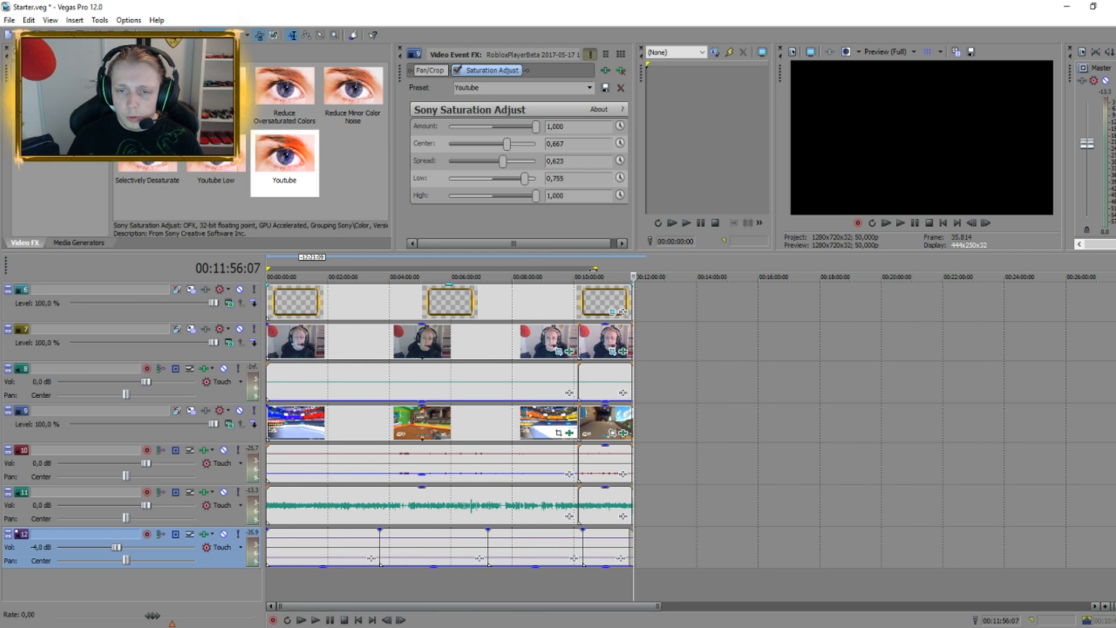
{"action": "left_click", "coordinate": [714, 357]}
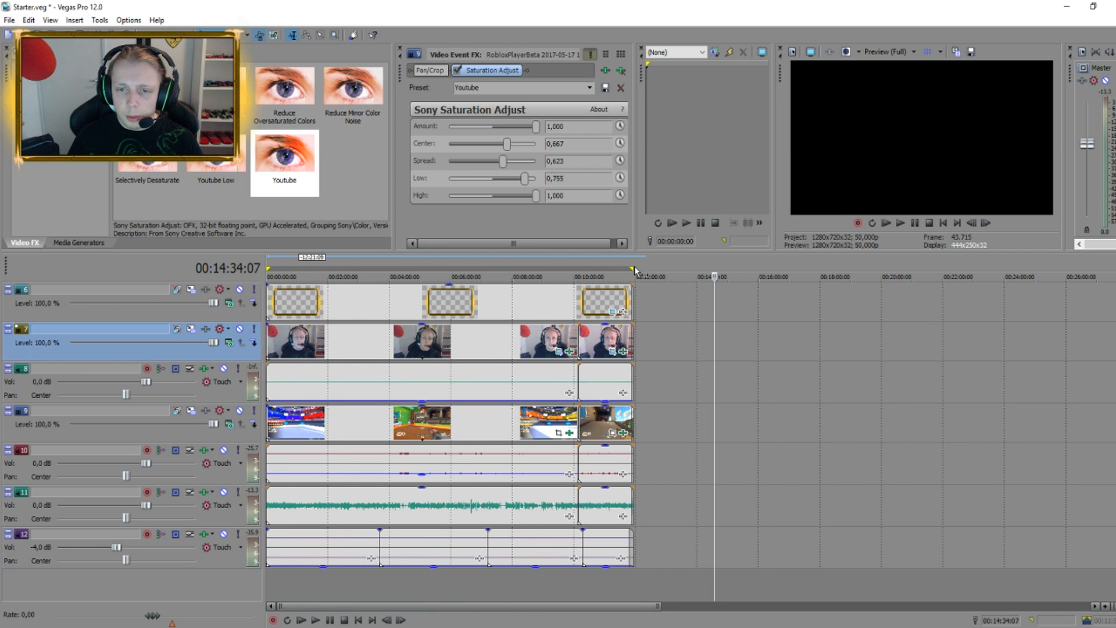
{"action": "scroll", "coordinate": [653, 366], "scroll_direction": "up", "scroll_amount": 4}
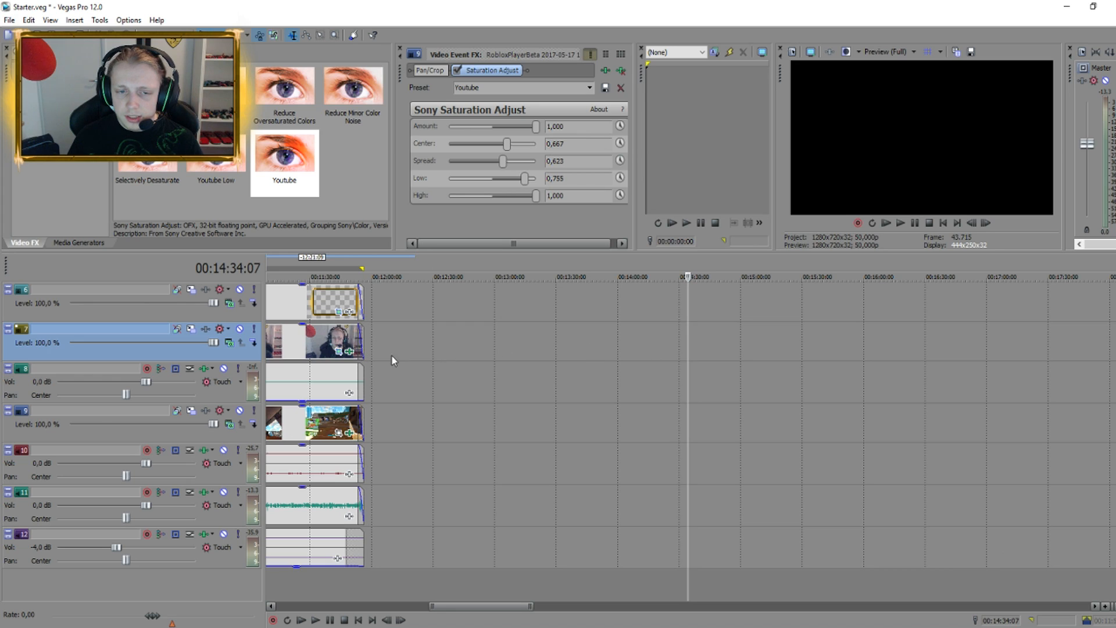
{"action": "left_click", "coordinate": [360, 348]}
{"action": "scroll", "coordinate": [581, 402], "scroll_direction": "up", "scroll_amount": 5}
{"action": "scroll", "coordinate": [583, 404], "scroll_direction": "up", "scroll_amount": 4}
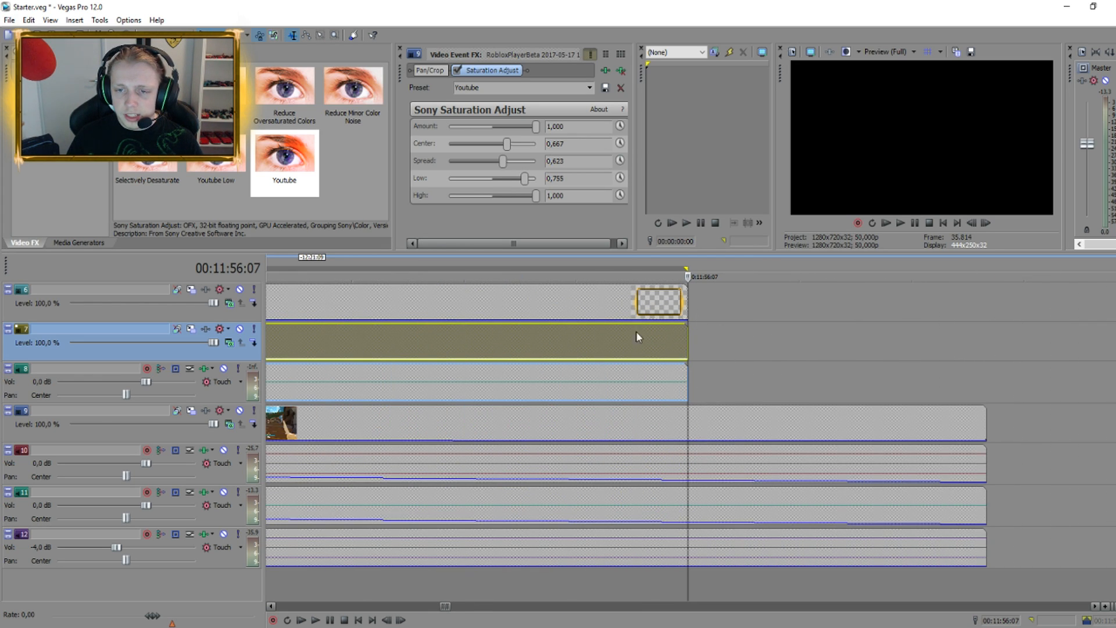
{"action": "scroll", "coordinate": [714, 390], "scroll_direction": "down", "scroll_amount": 15}
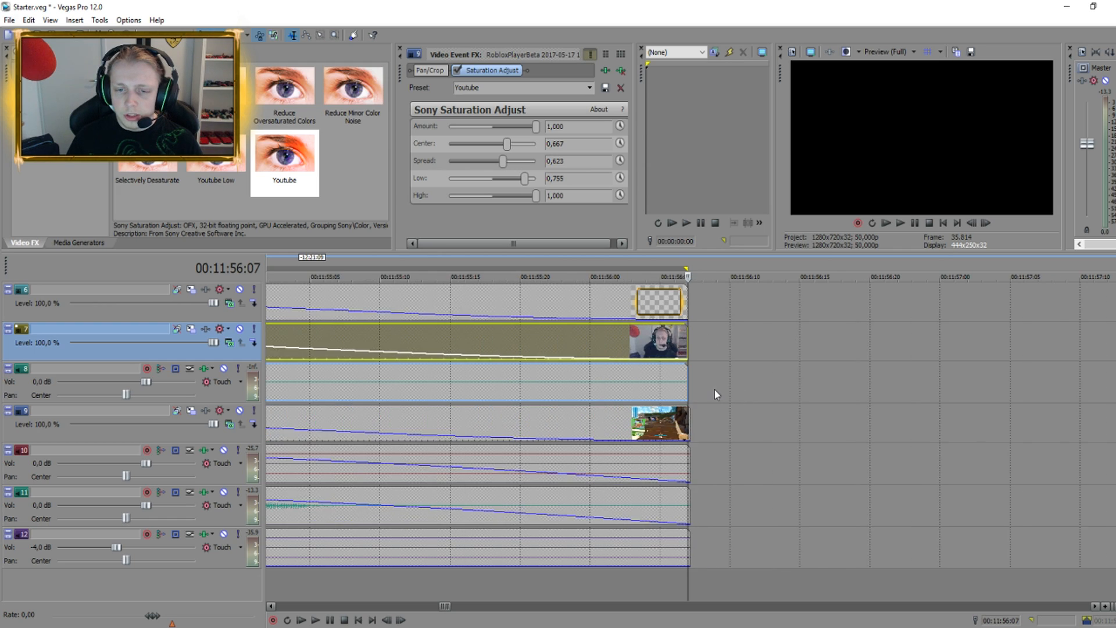
Lower the volume of the second gameplay audio clip on track 10
{"action": "left_click", "coordinate": [349, 587]}
{"action": "left_click", "coordinate": [317, 588]}
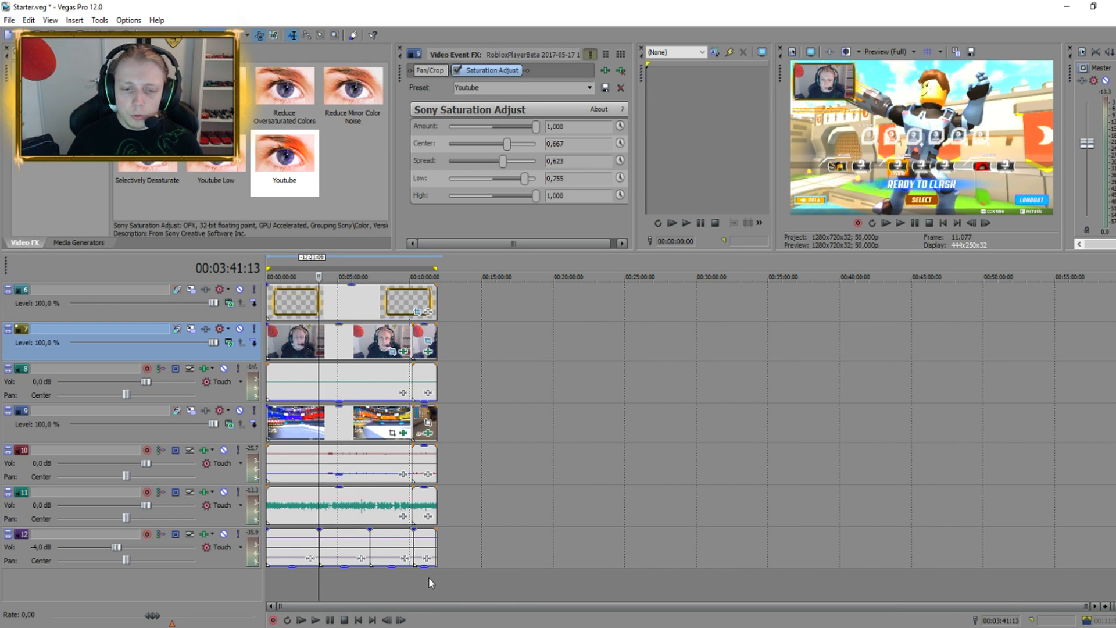
{"action": "left_click_drag", "start_coordinate": [433, 445], "coordinate": [424, 481]}
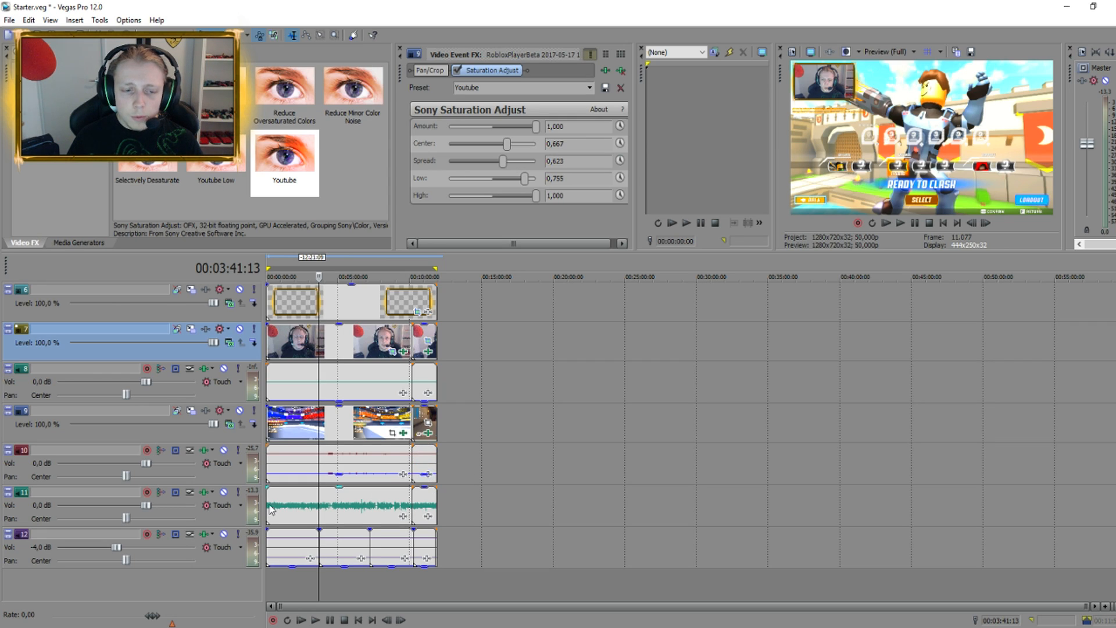
Examine the Track Noise Gate, Track Compressor and Track EQ settings in the audio effects of voice track 11
{"action": "left_click", "coordinate": [203, 492]}
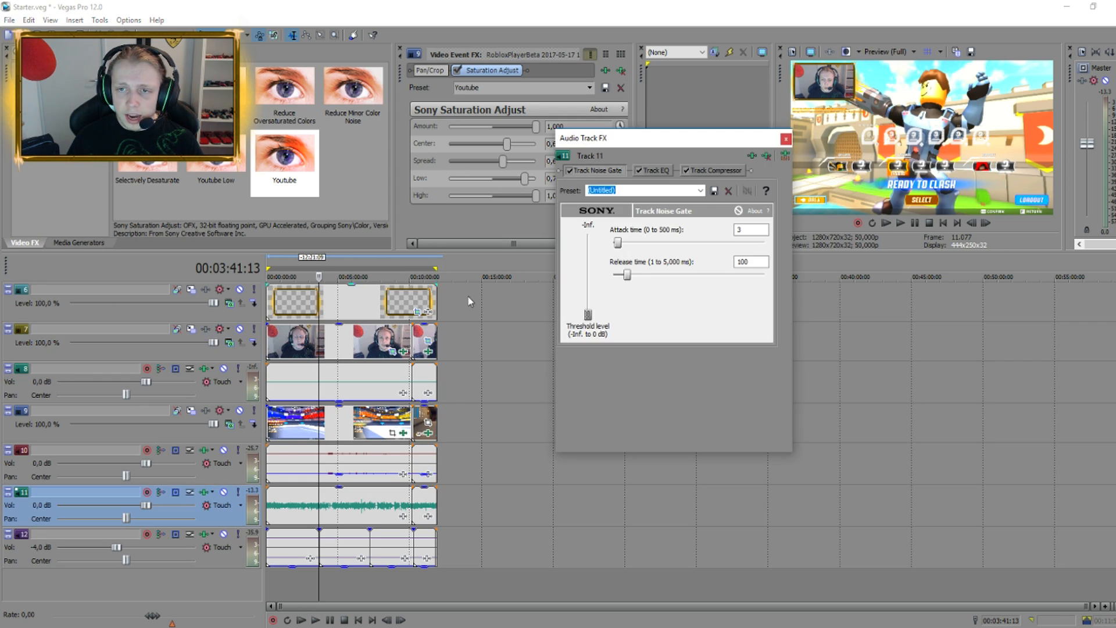
{"action": "left_click", "coordinate": [635, 173]}
{"action": "left_click", "coordinate": [703, 170]}
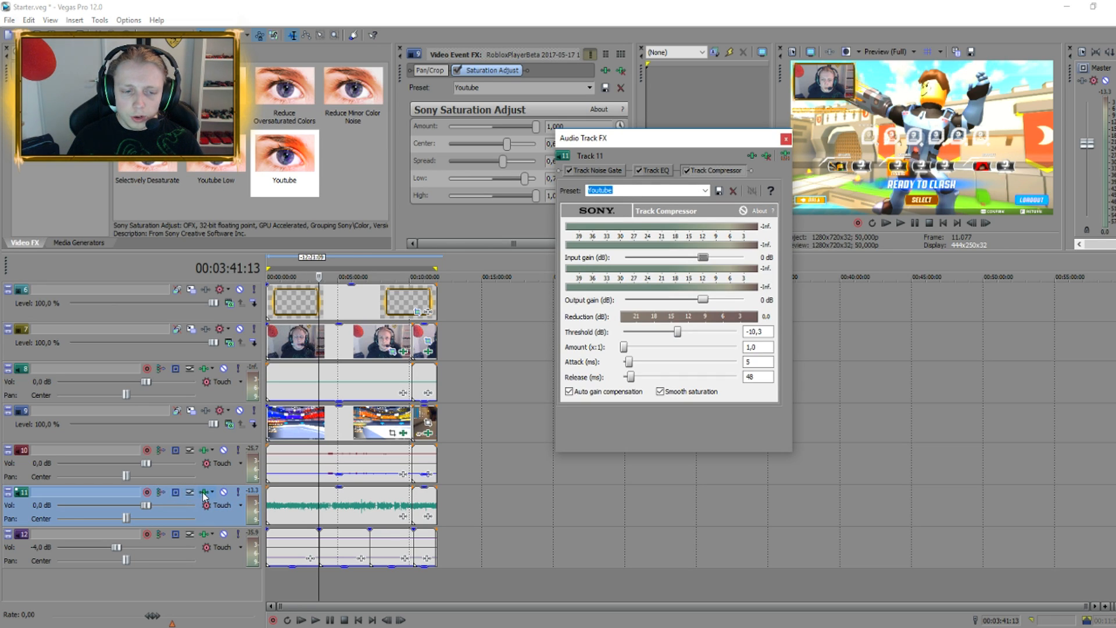
{"action": "left_click", "coordinate": [657, 171]}
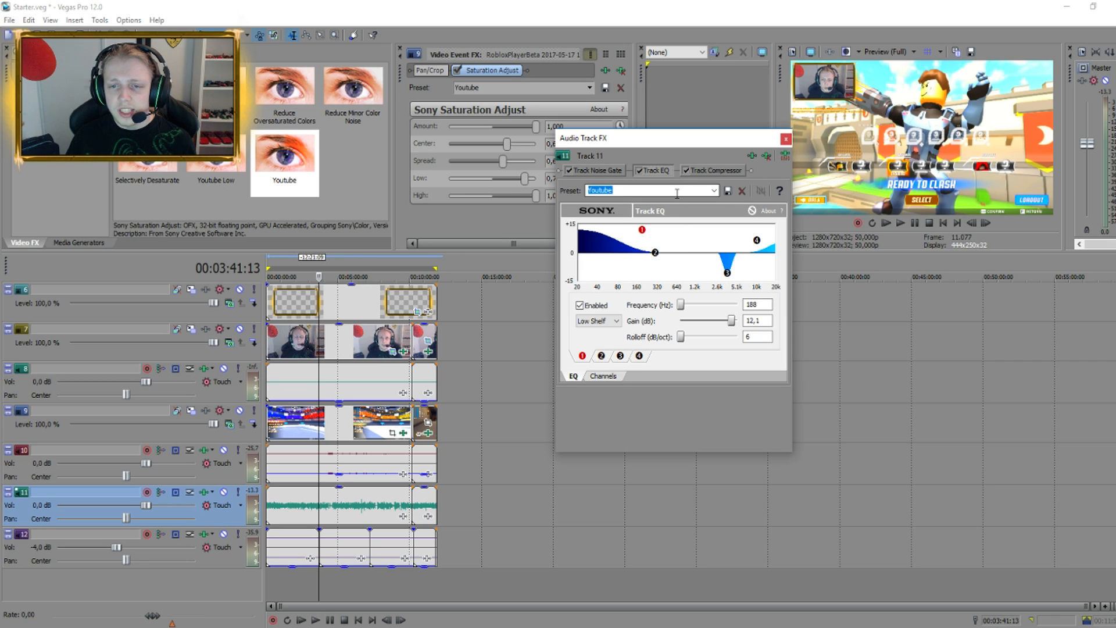
Load the Youtube preset into the Track Noise Gate of voice track 11 and close its audio effects
{"action": "left_click", "coordinate": [601, 174]}
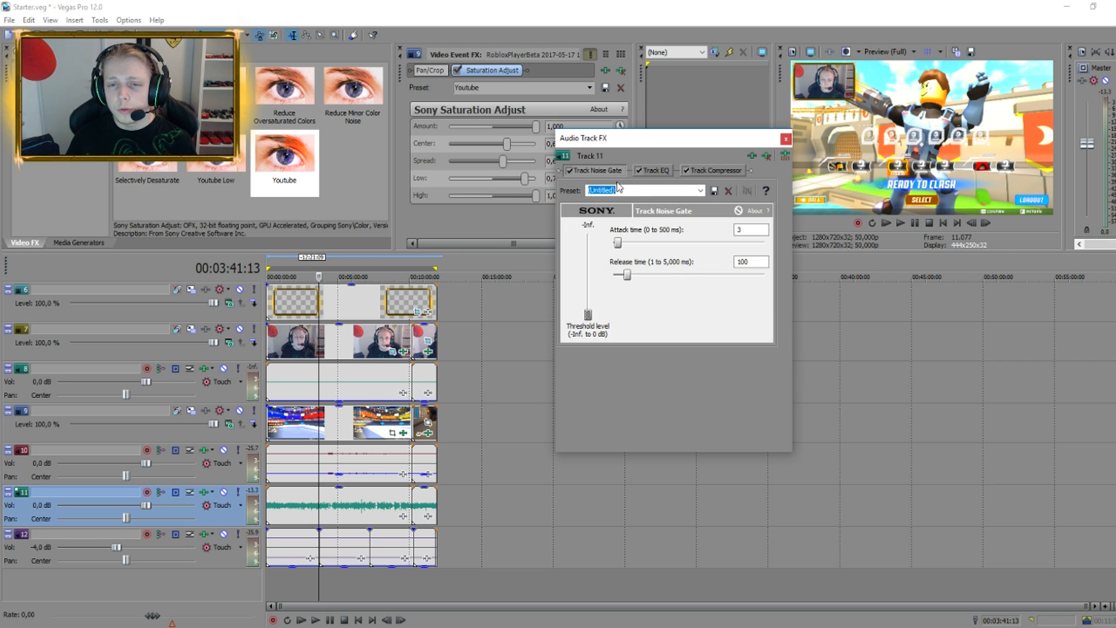
{"action": "left_click", "coordinate": [700, 191]}
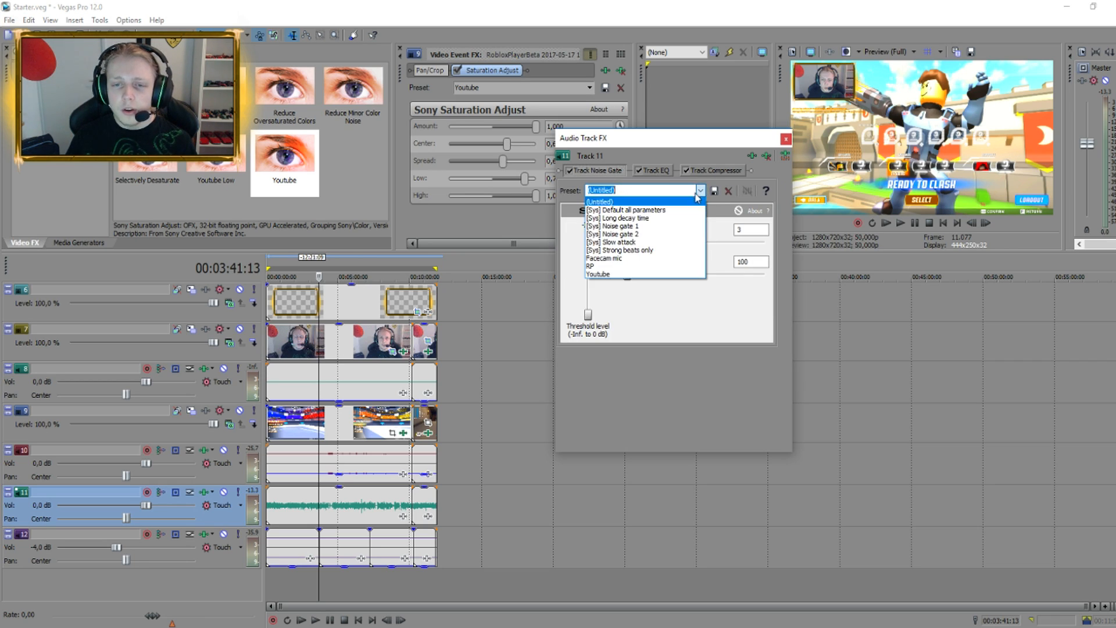
{"action": "left_click", "coordinate": [626, 267]}
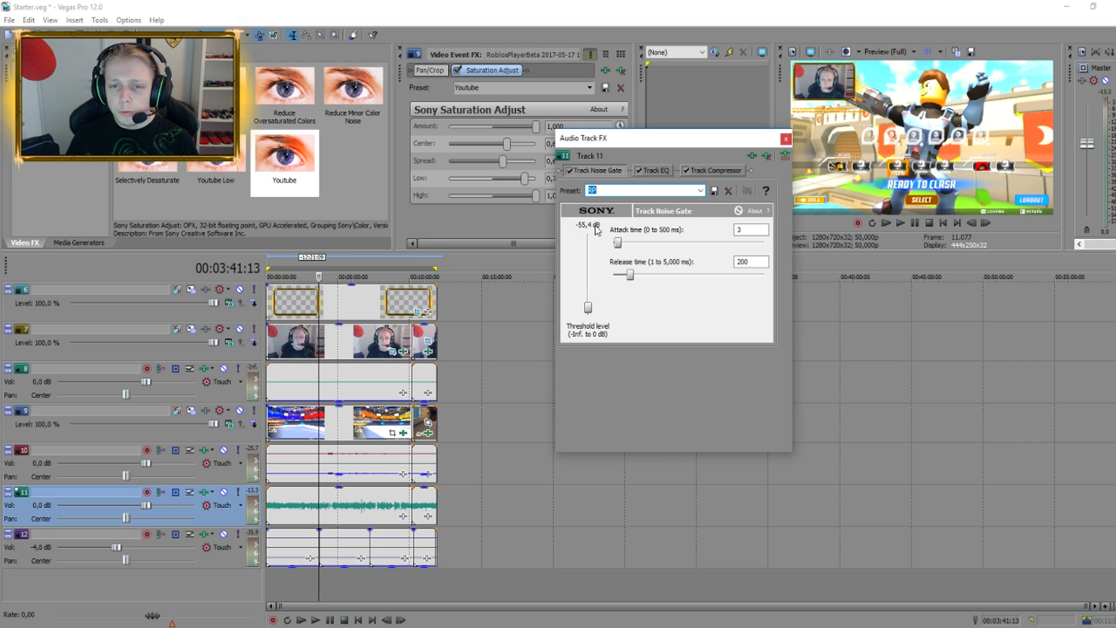
{"action": "left_click", "coordinate": [700, 190]}
{"action": "left_click", "coordinate": [596, 234]}
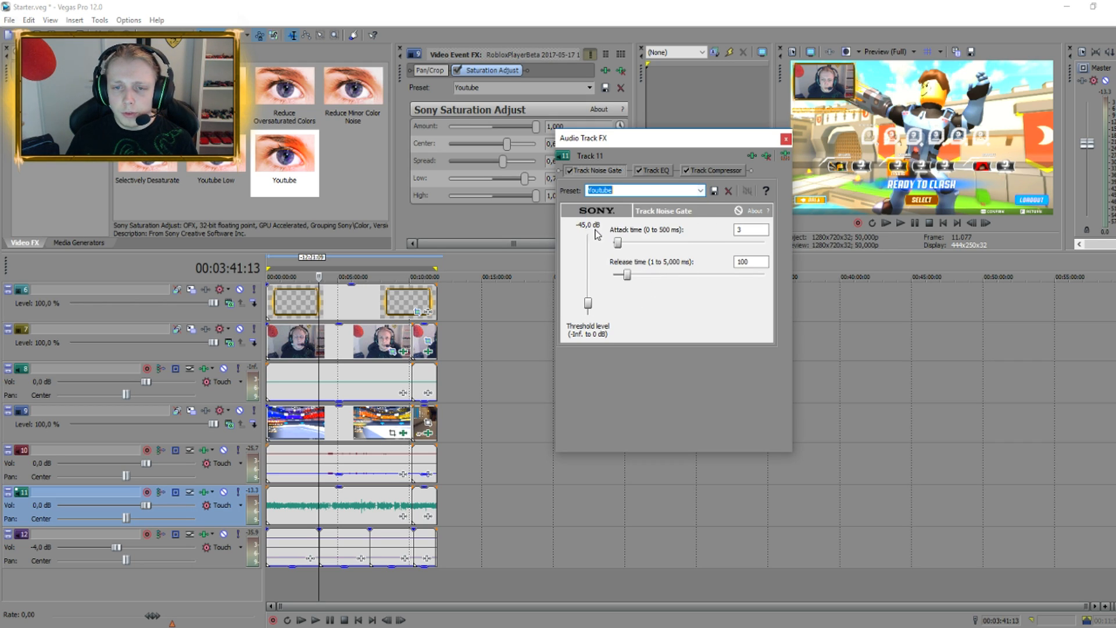
{"action": "left_click", "coordinate": [785, 139]}
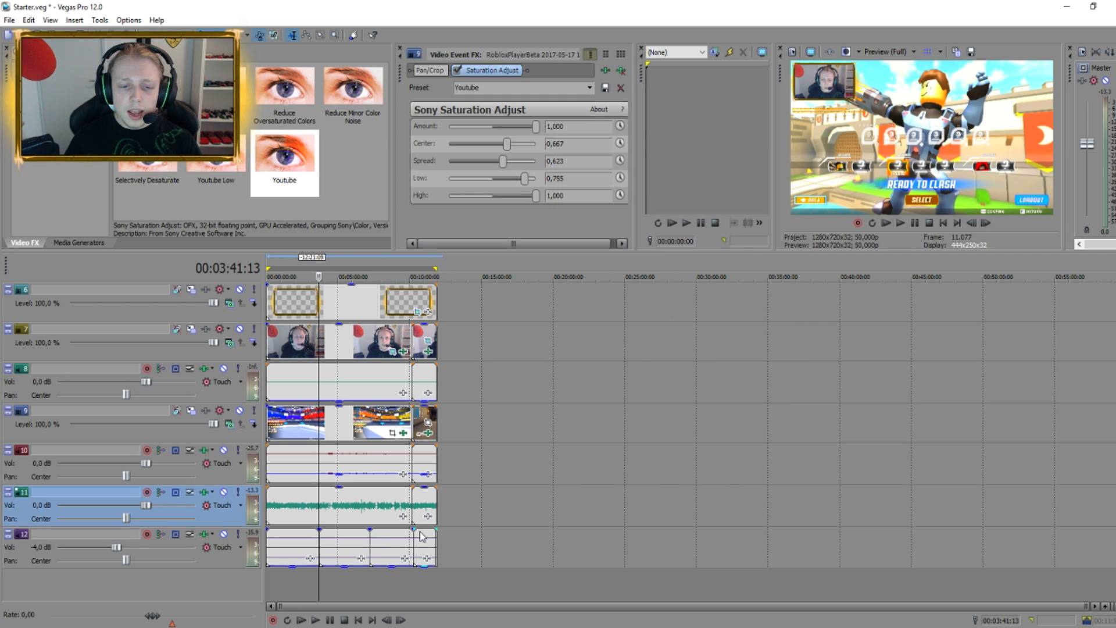
Play a short stretch of the timeline from about 00:01:40 to check the audio mix
{"action": "left_click", "coordinate": [290, 589]}
{"action": "left_click", "coordinate": [902, 224]}
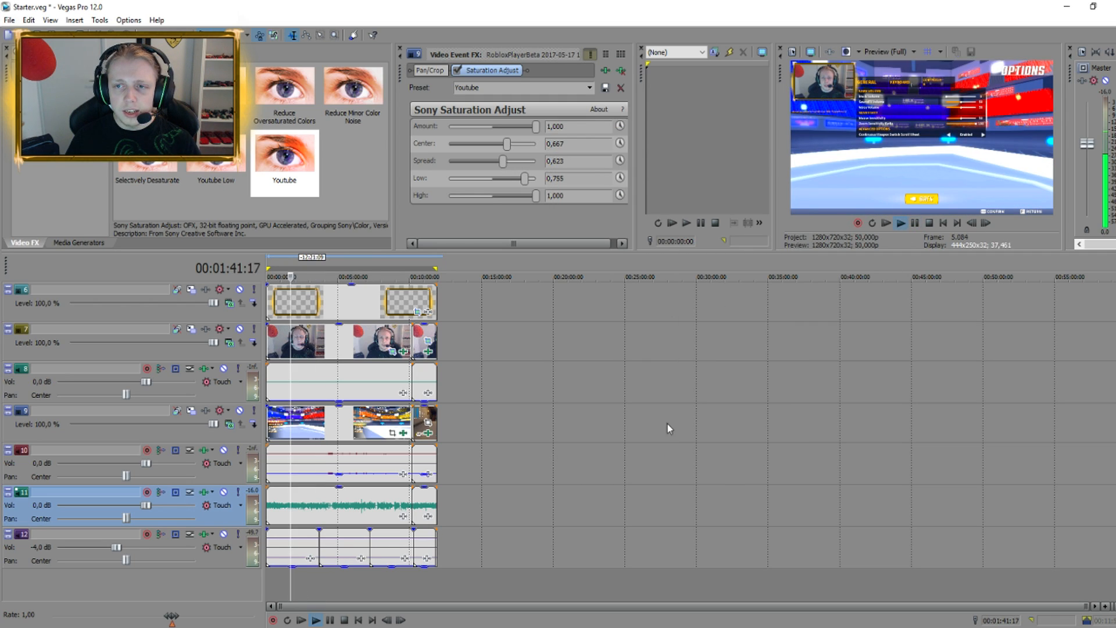
{"action": "scroll", "coordinate": [553, 500], "scroll_direction": "up", "scroll_amount": 3}
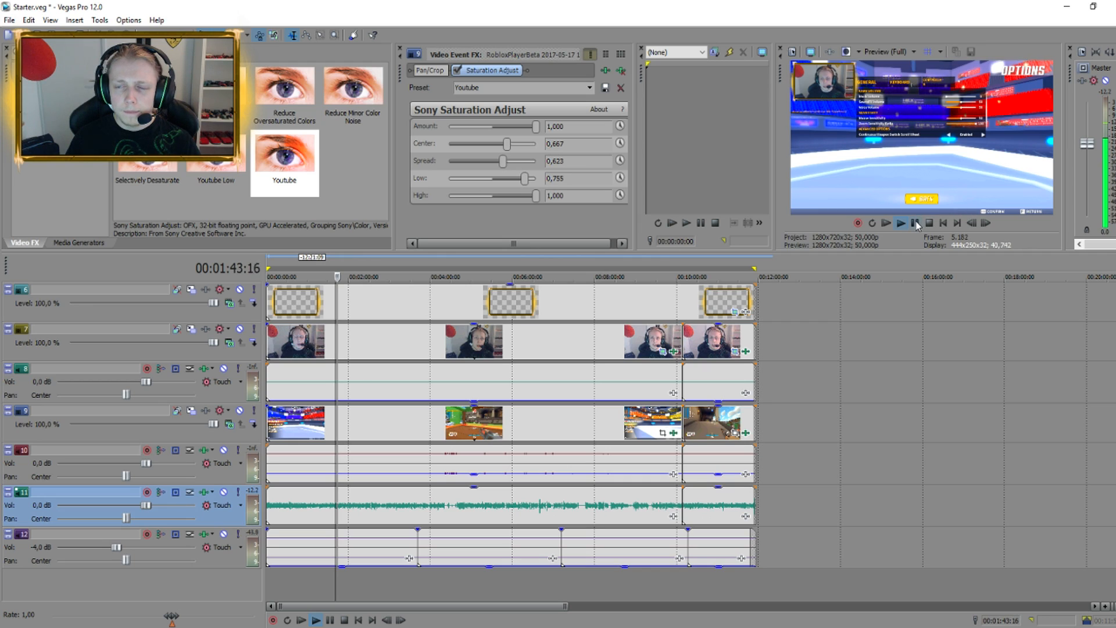
{"action": "left_click", "coordinate": [916, 223]}
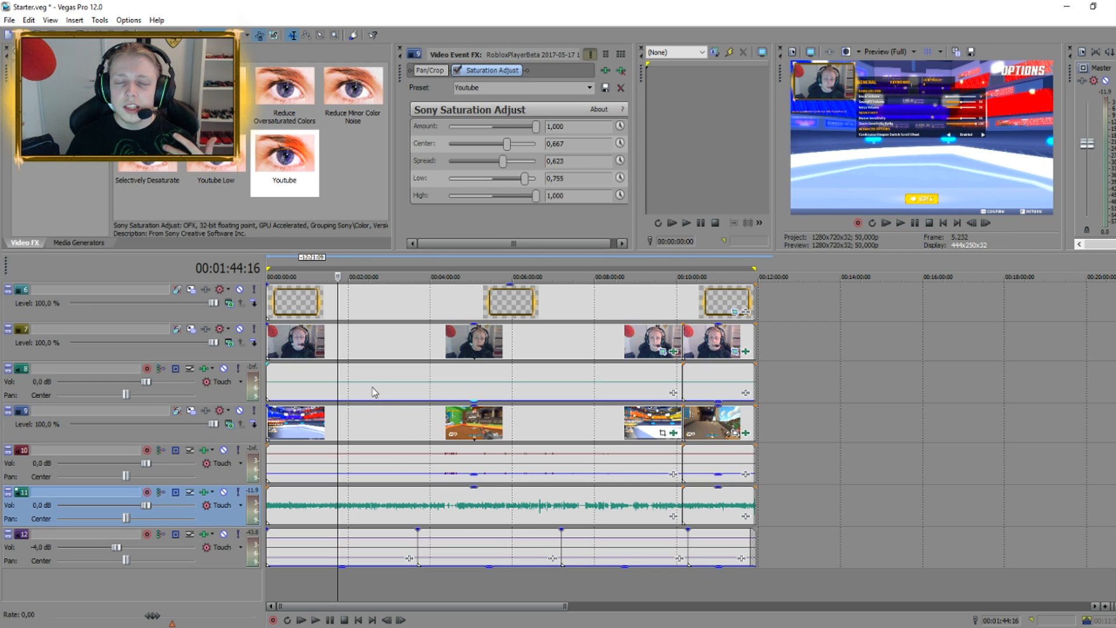
Reopen the audio effects of voice track 11, review the Track Noise Gate presets and close the window
{"action": "left_click", "coordinate": [204, 493]}
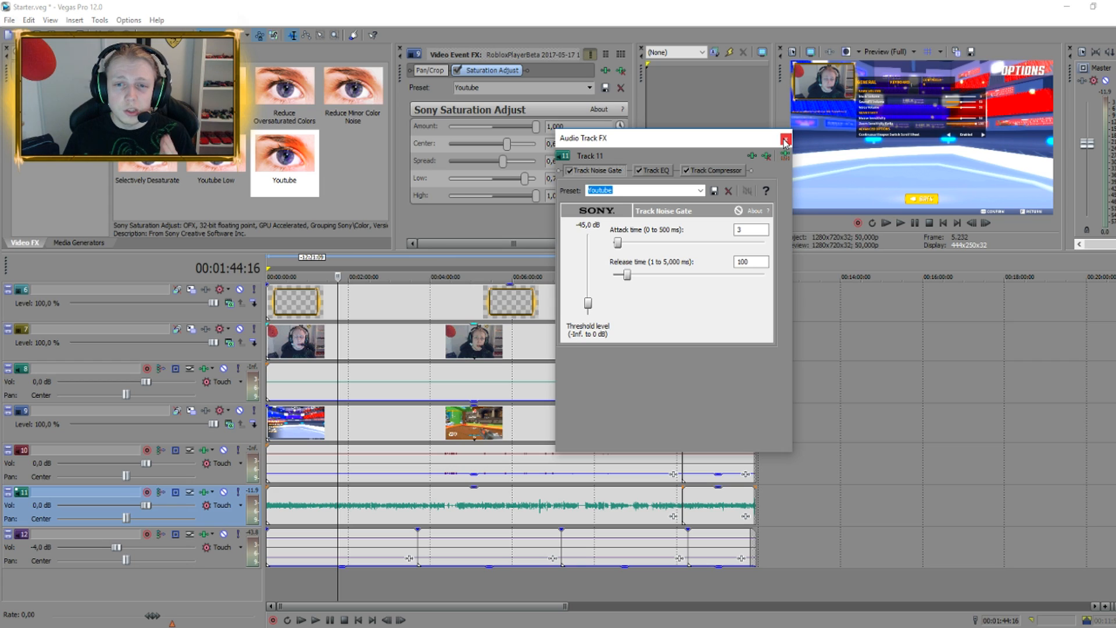
{"action": "left_click", "coordinate": [701, 191]}
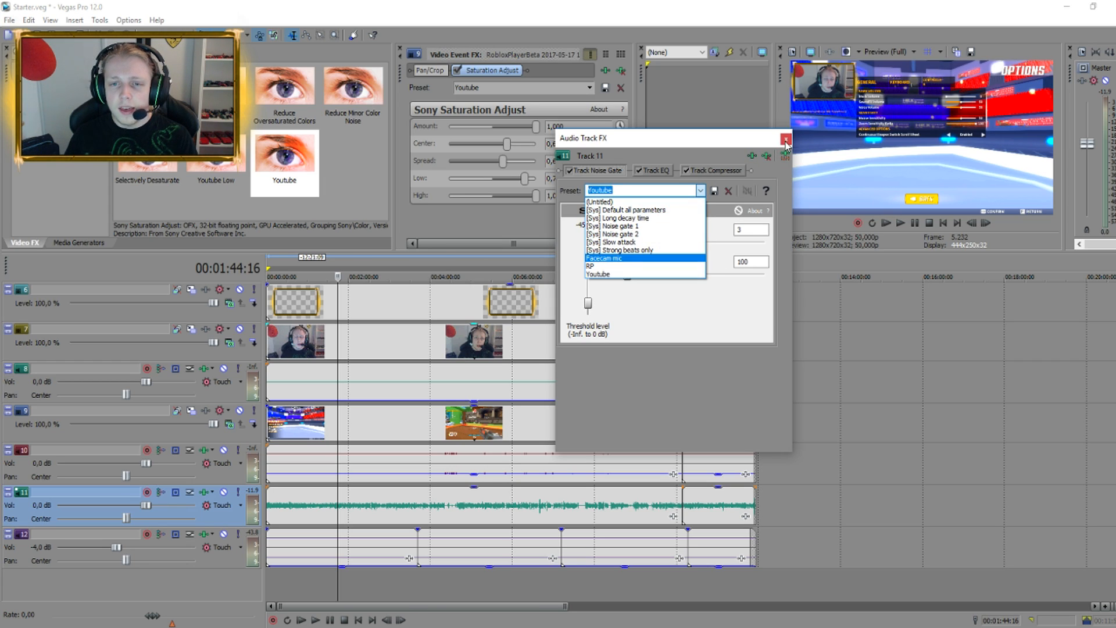
{"action": "left_click", "coordinate": [756, 143]}
{"action": "left_click", "coordinate": [787, 139]}
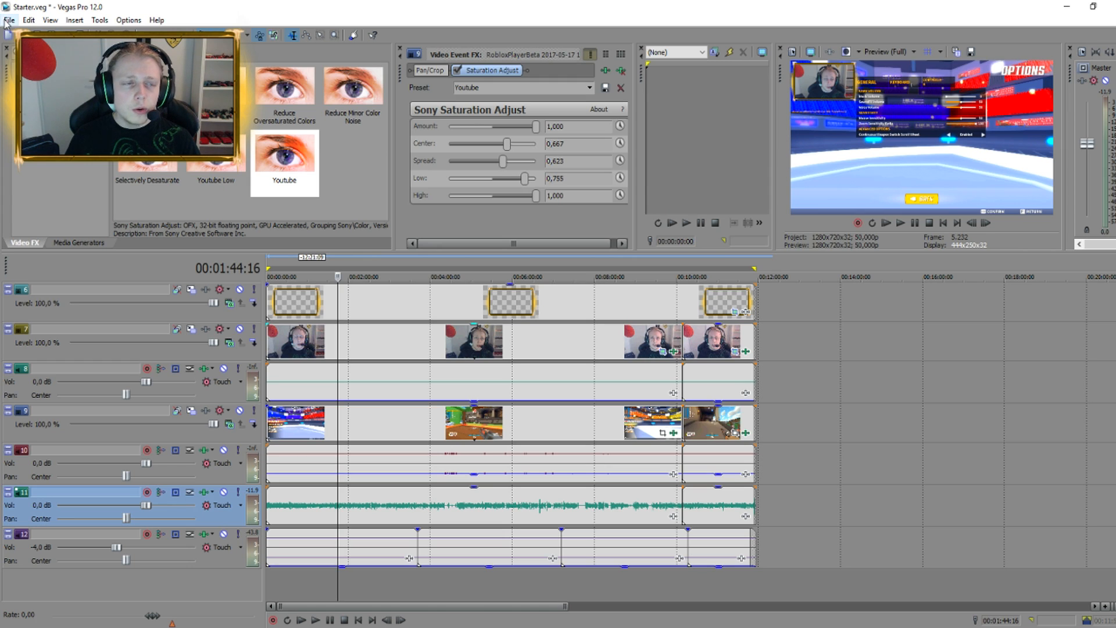
Save the project as Temp.veg, overwriting the existing file
{"action": "left_click", "coordinate": [9, 20]}
{"action": "left_click", "coordinate": [35, 89]}
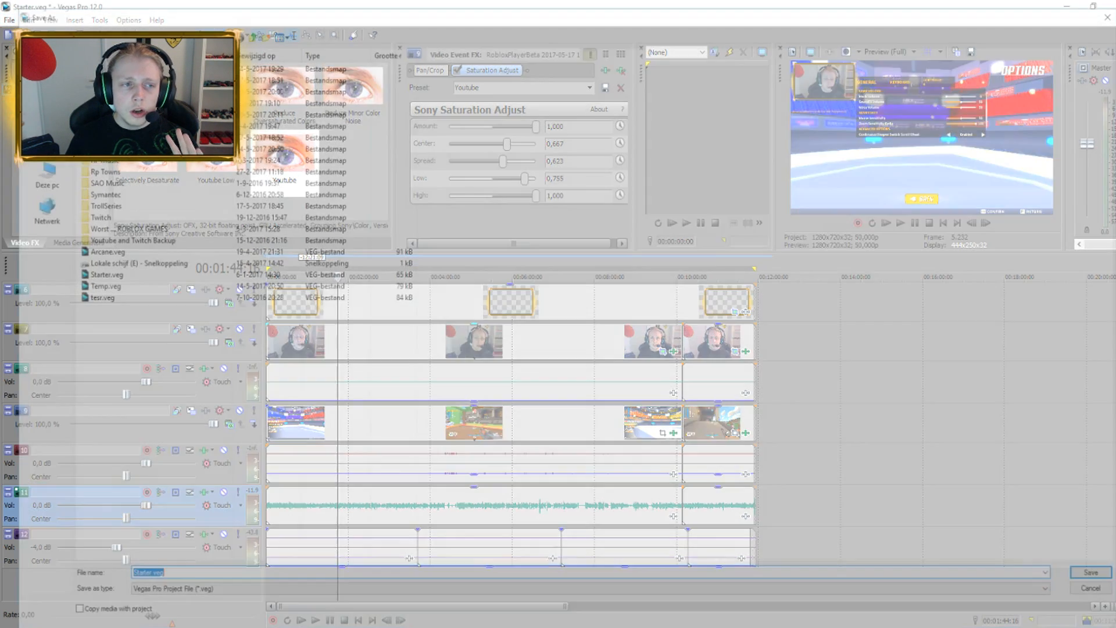
{"action": "left_click", "coordinate": [91, 286]}
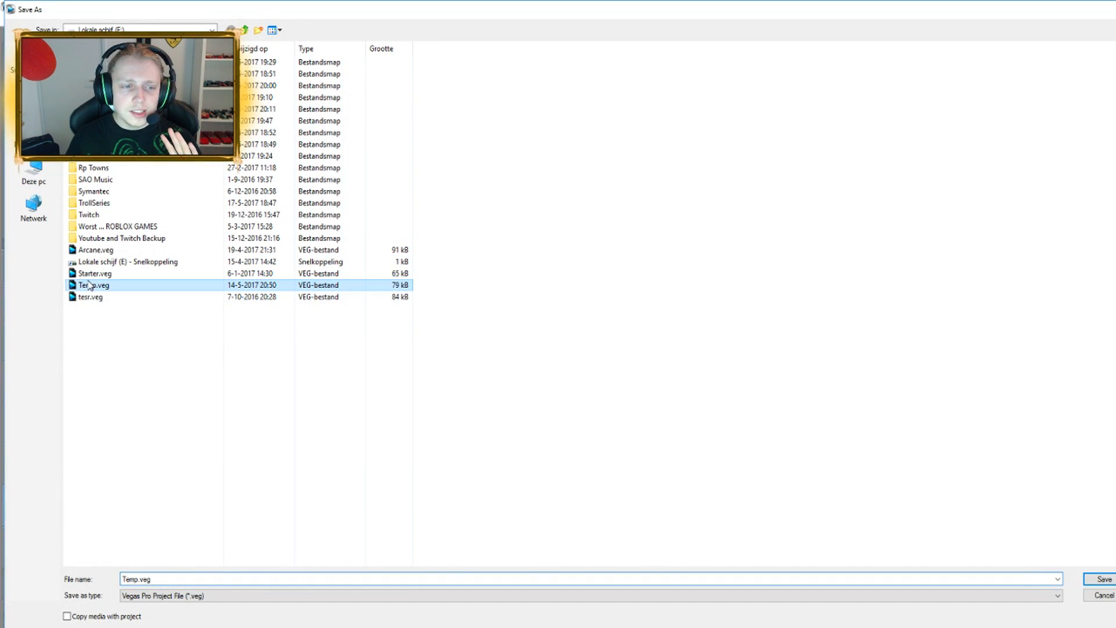
{"action": "left_click", "coordinate": [1103, 579]}
{"action": "left_click", "coordinate": [586, 329]}
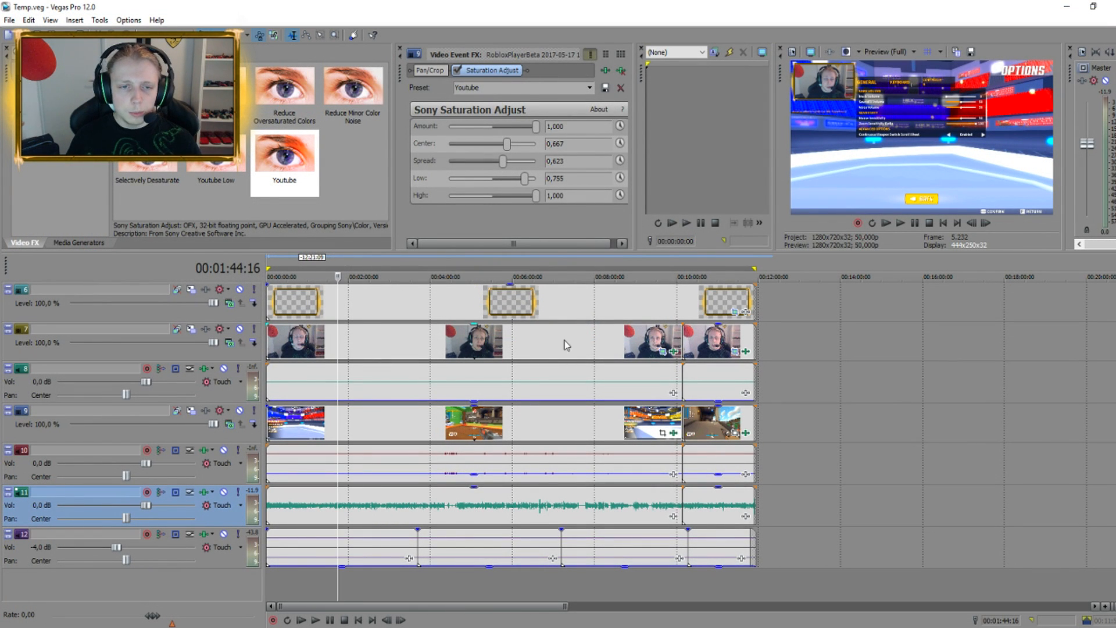
Select the opening clips on all tracks and add a fade-in of about 0.75 seconds at their start
{"action": "left_click", "coordinate": [458, 589]}
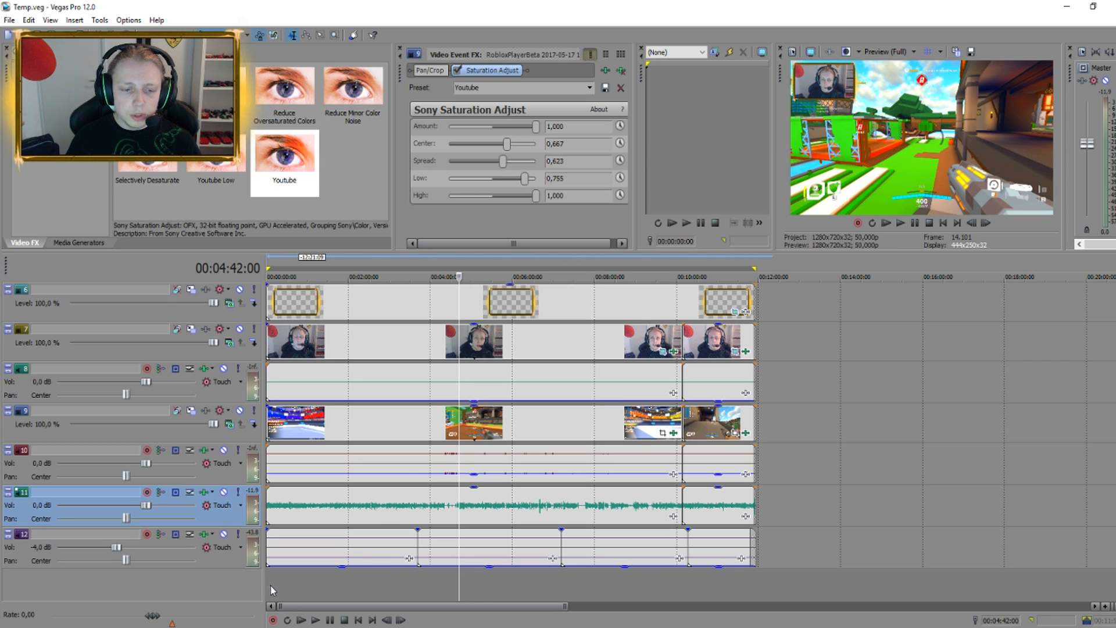
{"action": "left_click", "coordinate": [271, 585]}
{"action": "scroll", "coordinate": [277, 581], "scroll_direction": "up", "scroll_amount": 10}
{"action": "left_click", "coordinate": [293, 308]}
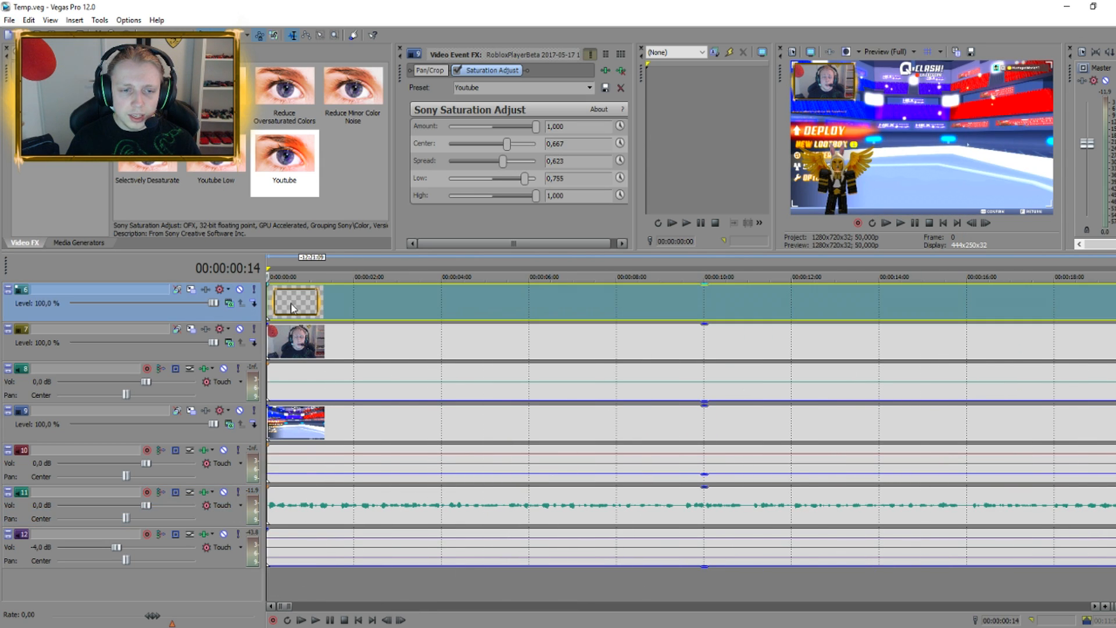
{"action": "left_click", "coordinate": [301, 508], "text": "shift"}
{"action": "left_click", "coordinate": [279, 550], "text": "shift"}
{"action": "scroll", "coordinate": [279, 552], "scroll_direction": "up", "scroll_amount": 2}
{"action": "left_click_drag", "start_coordinate": [265, 531], "coordinate": [399, 532]}
Play the first second of the timeline to check the opening fade-in
{"action": "left_click", "coordinate": [270, 580]}
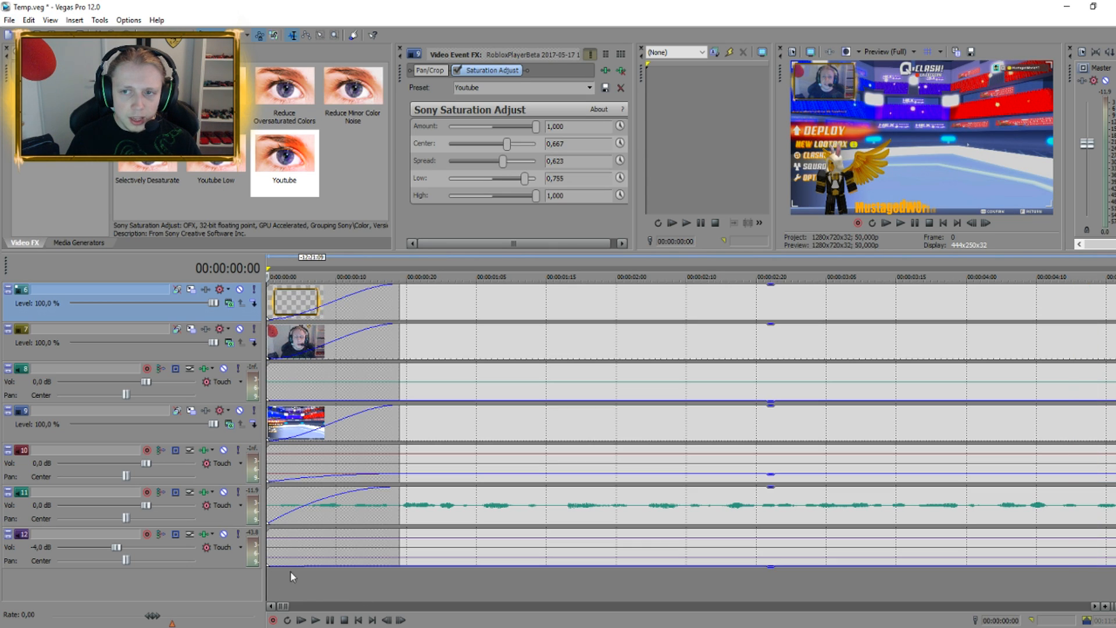
{"action": "left_click", "coordinate": [901, 224]}
{"action": "left_click", "coordinate": [915, 223]}
Save the changes to the Temp.veg project
{"action": "scroll", "coordinate": [419, 424], "scroll_direction": "down", "scroll_amount": 2}
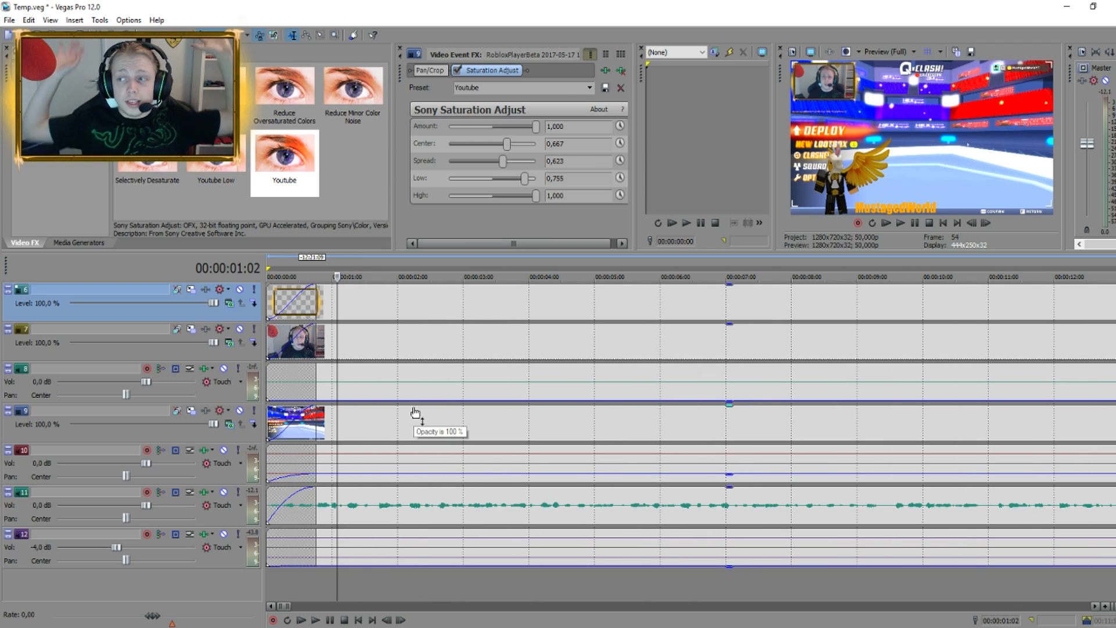
{"action": "left_click", "coordinate": [9, 20]}
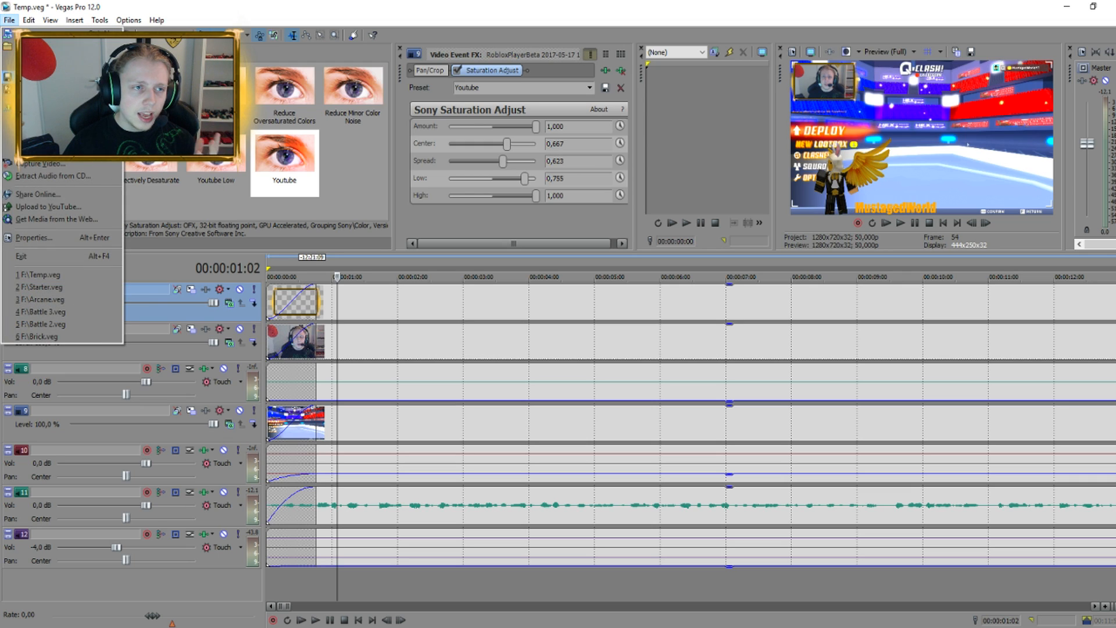
{"action": "left_click", "coordinate": [24, 76]}
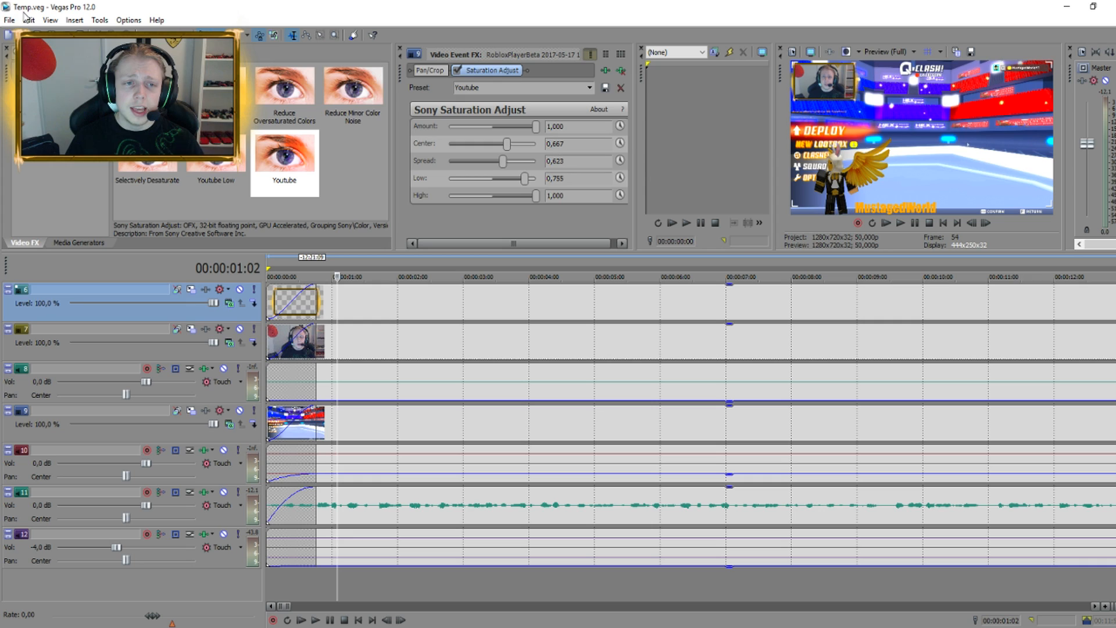
{"action": "scroll", "coordinate": [484, 409], "scroll_direction": "down", "scroll_amount": 10}
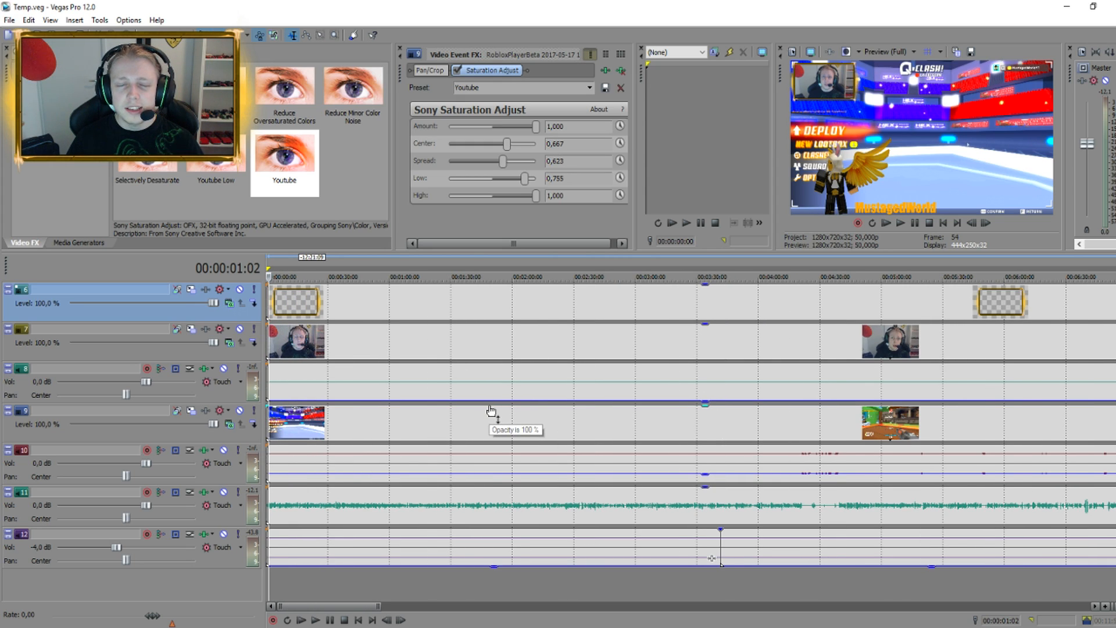
{"action": "scroll", "coordinate": [486, 395], "scroll_direction": "down", "scroll_amount": 3}
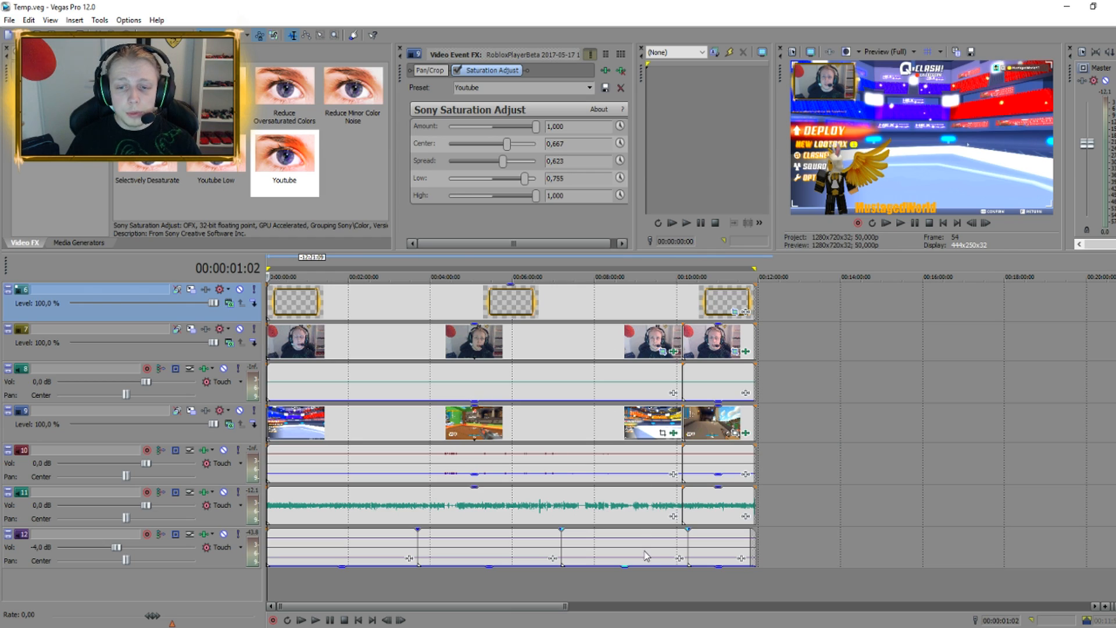
{"action": "left_click", "coordinate": [708, 590]}
{"action": "left_click", "coordinate": [688, 582]}
{"action": "left_click", "coordinate": [756, 588]}
{"action": "left_click", "coordinate": [495, 577]}
Start rendering the project and open the custom settings of the Youtube 1080p60fps Render template
{"action": "left_click", "coordinate": [9, 19]}
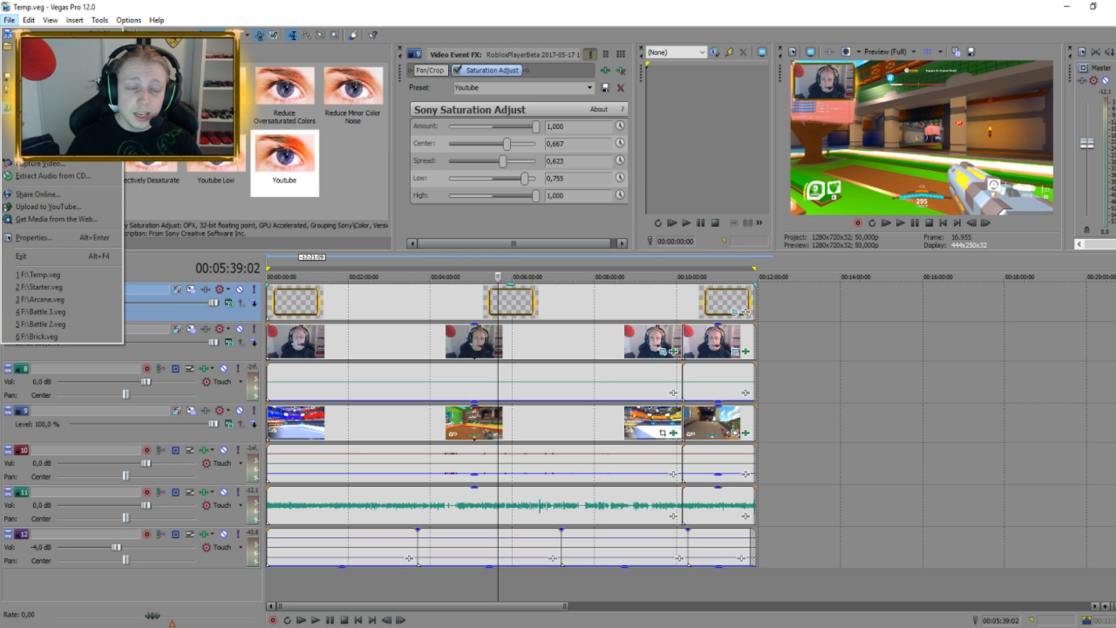
{"action": "left_click", "coordinate": [36, 107]}
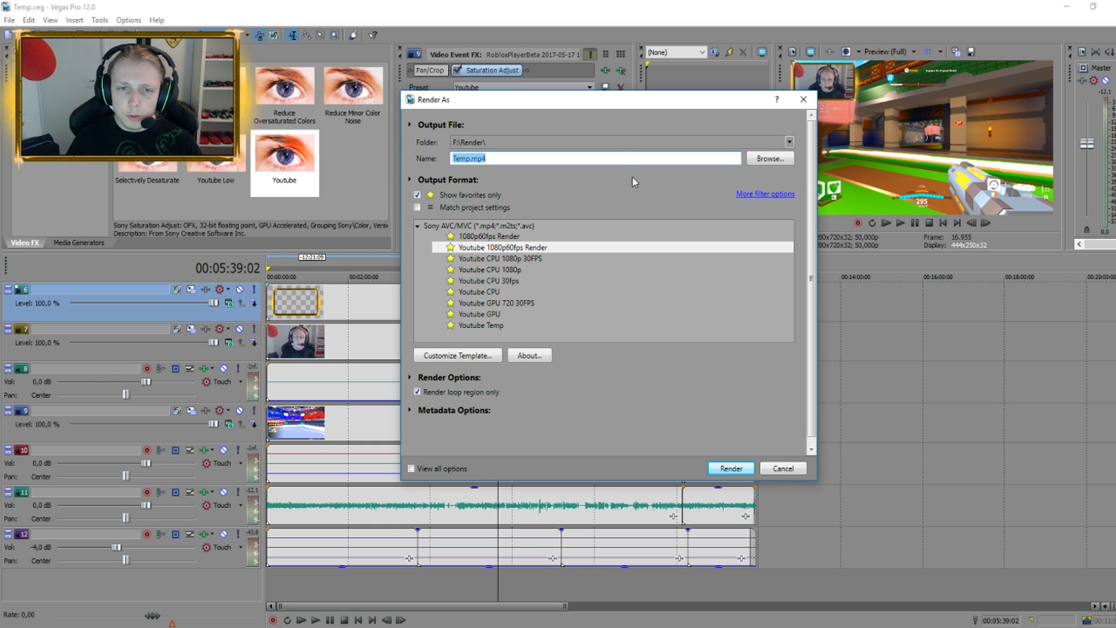
{"action": "left_click_drag", "start_coordinate": [569, 104], "coordinate": [448, 98]}
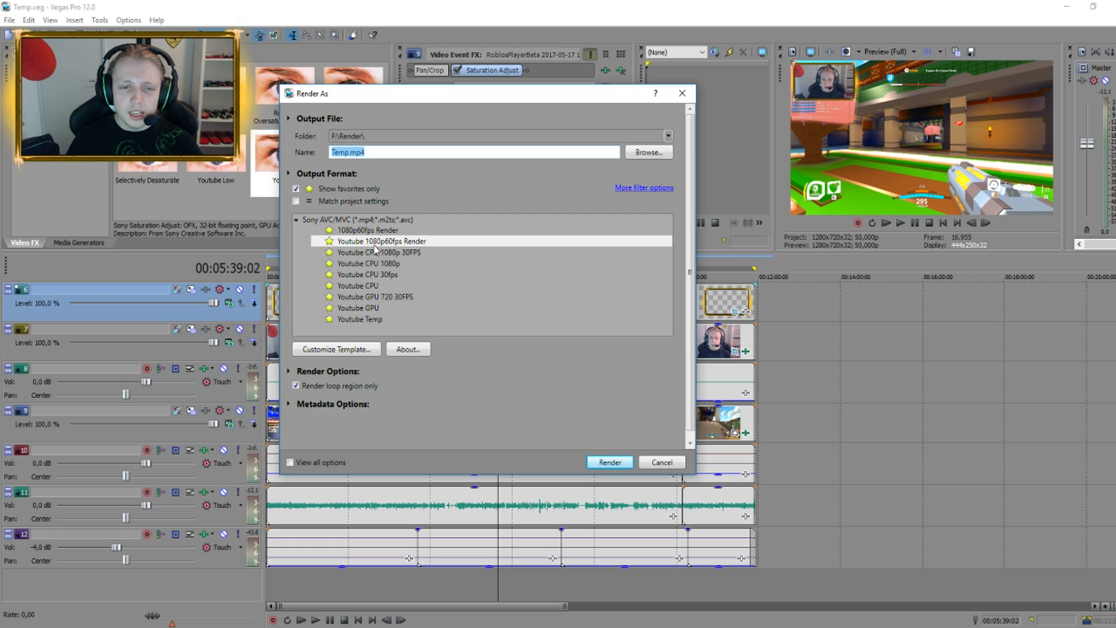
{"action": "left_click", "coordinate": [341, 353]}
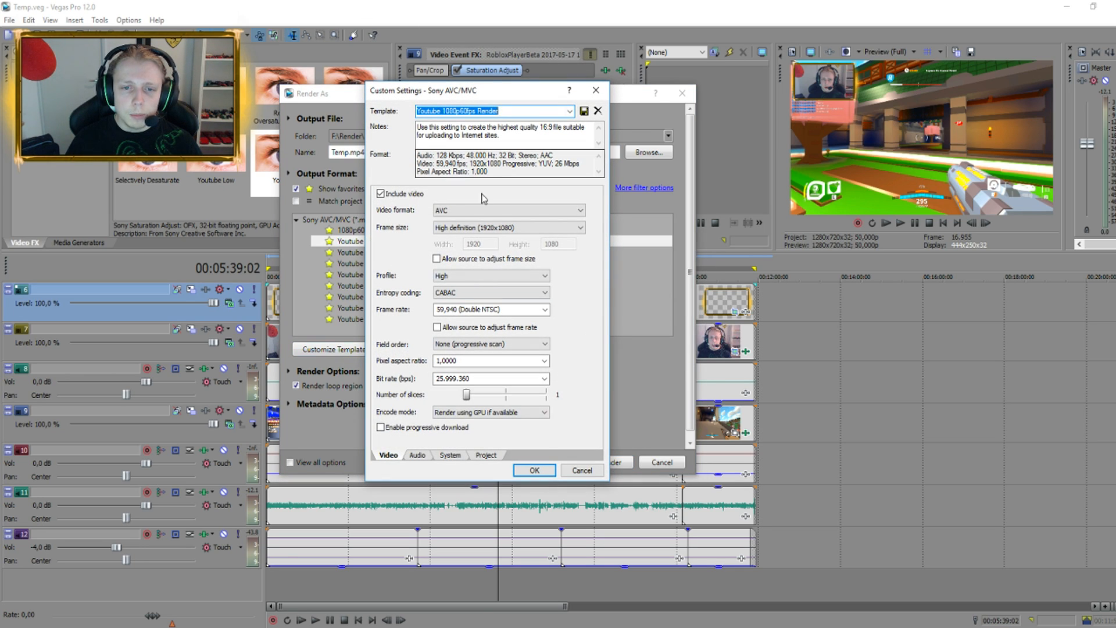
Examine the template's video format, frame size, profile, entropy coding, frame rate and field order settings
{"action": "left_click", "coordinate": [453, 210]}
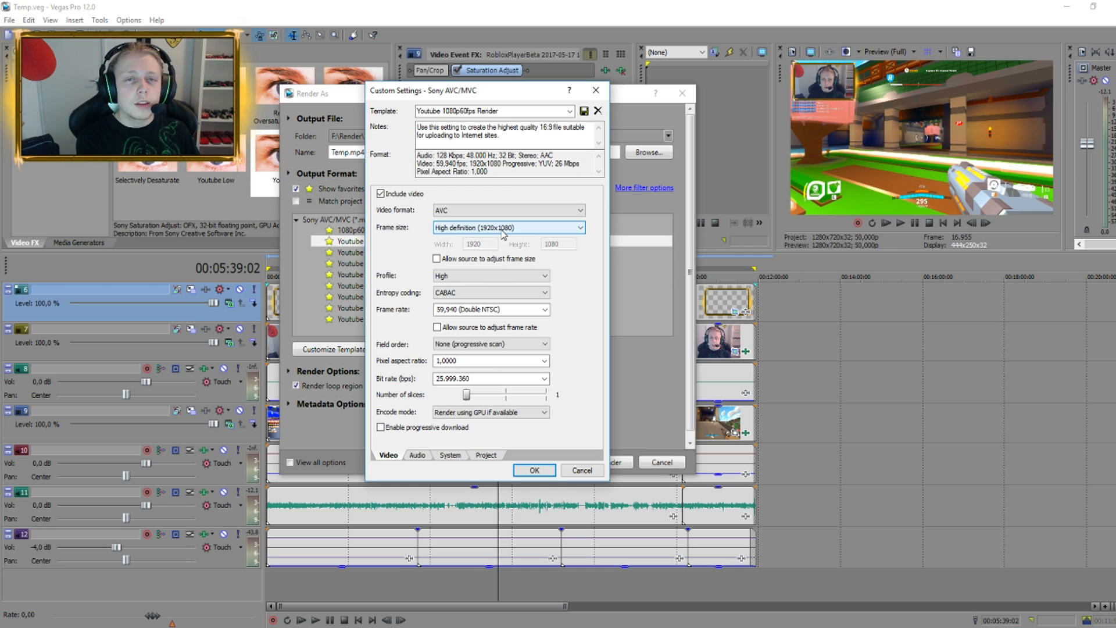
{"action": "left_click", "coordinate": [472, 275]}
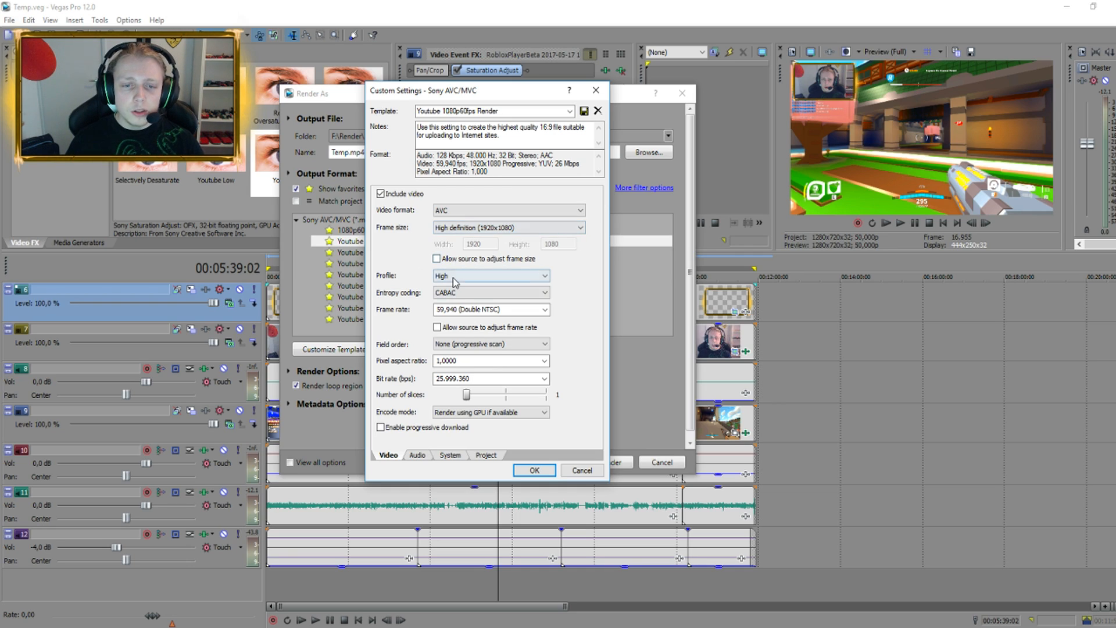
{"action": "left_click", "coordinate": [453, 293]}
{"action": "left_click", "coordinate": [453, 293]}
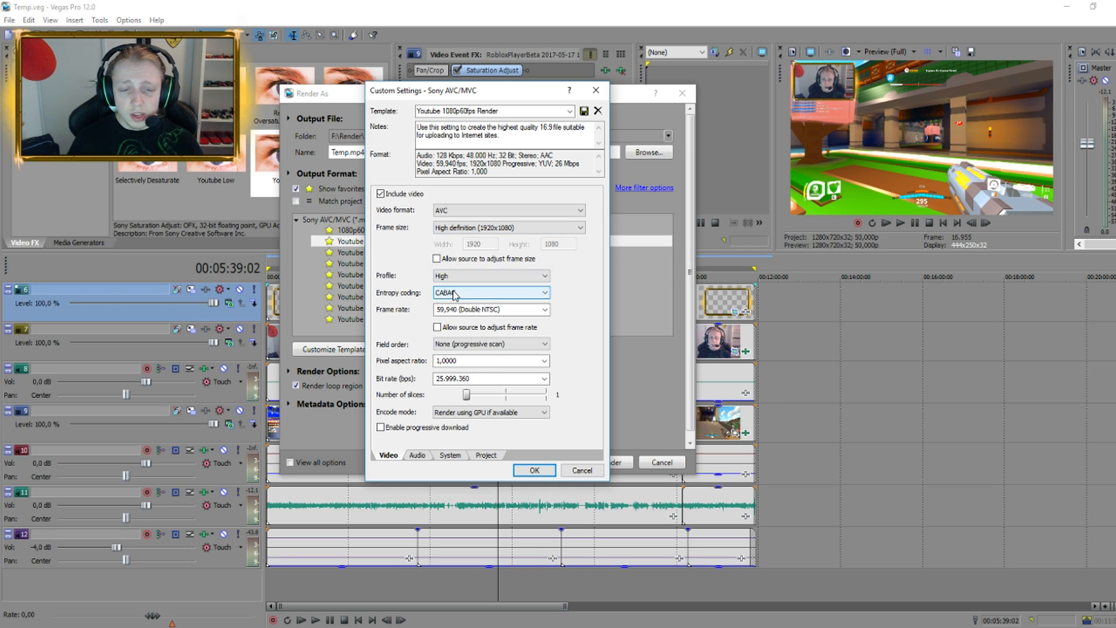
{"action": "left_click", "coordinate": [455, 295]}
{"action": "left_click", "coordinate": [457, 296]}
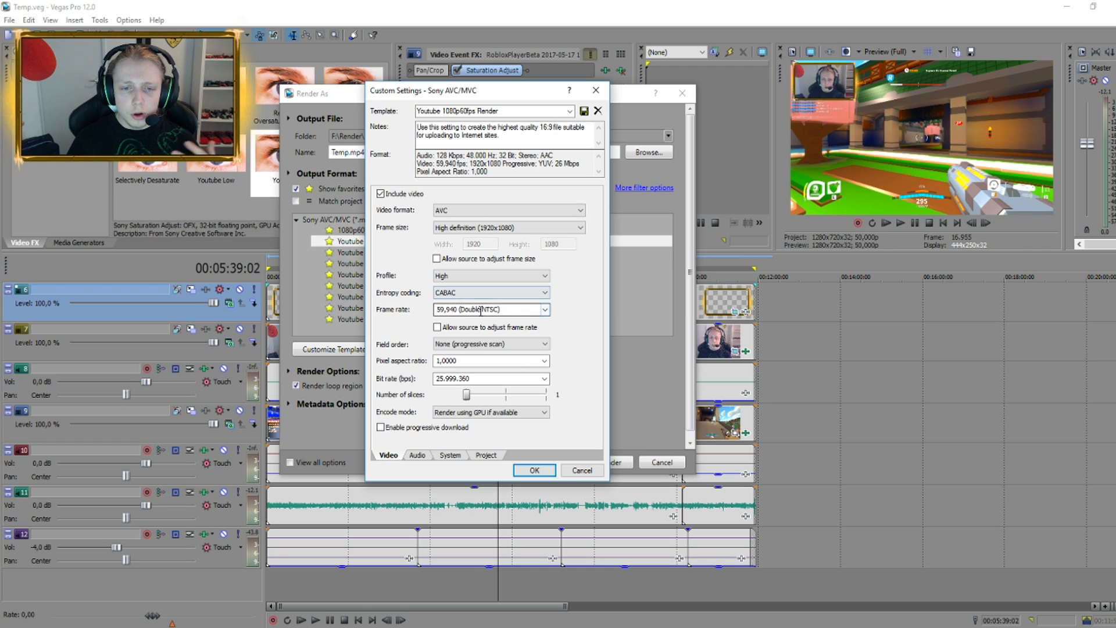
{"action": "left_click", "coordinate": [544, 310]}
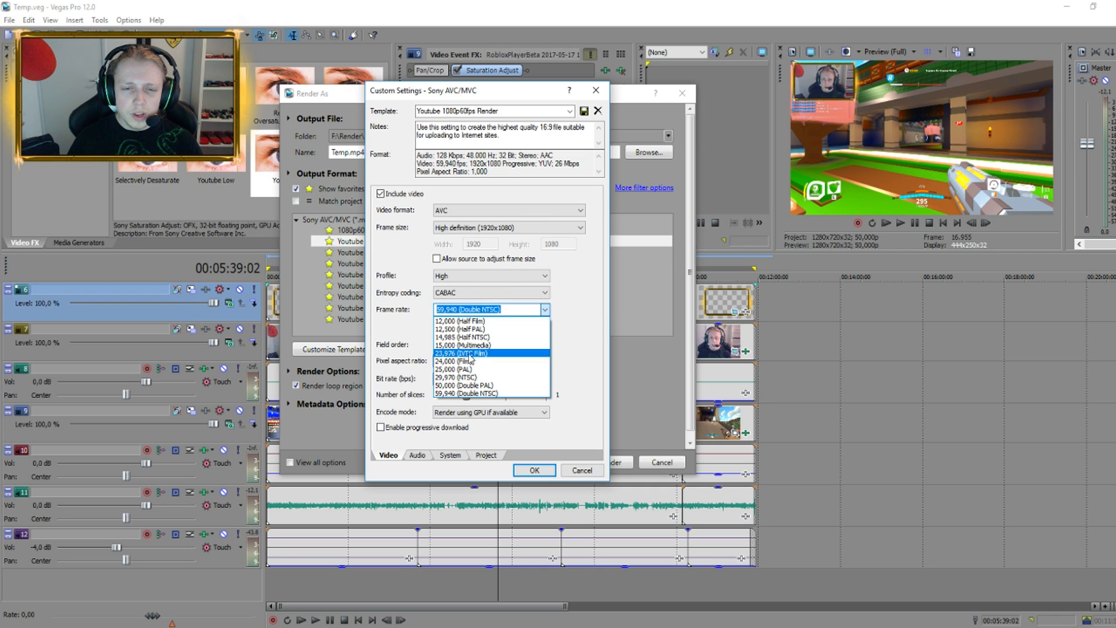
{"action": "left_click", "coordinate": [578, 362]}
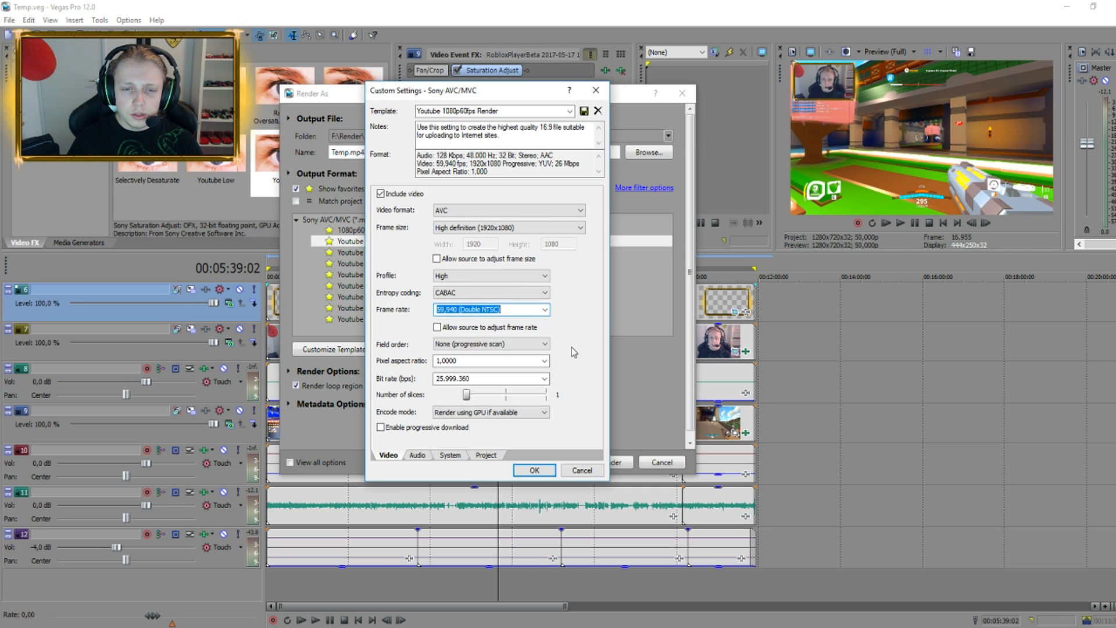
{"action": "left_click", "coordinate": [526, 346]}
{"action": "left_click", "coordinate": [505, 351]}
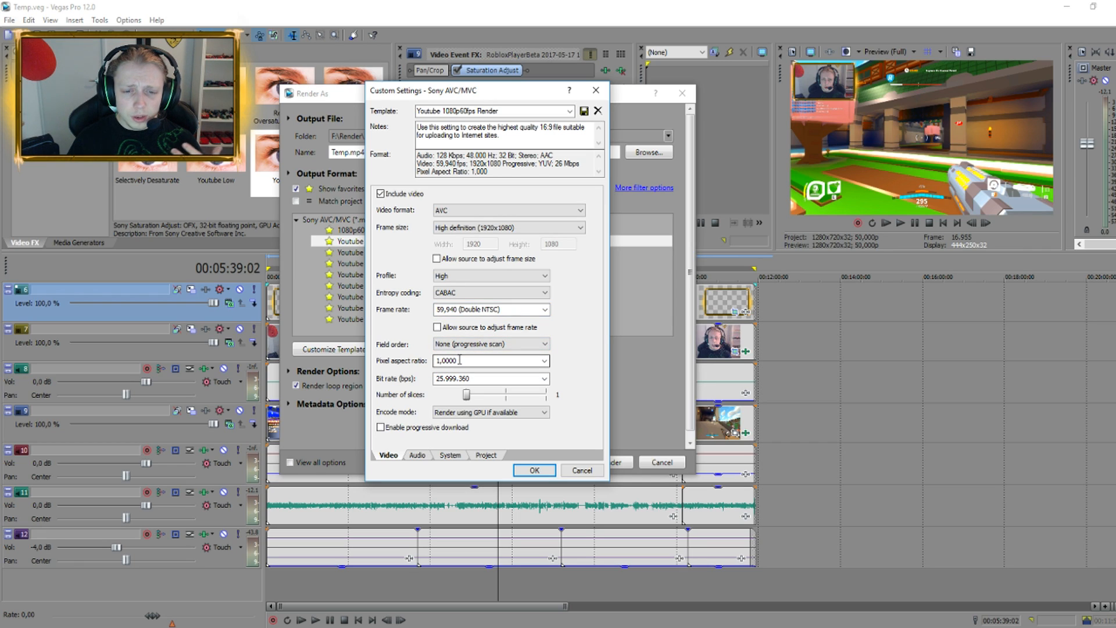
Examine the render template's bit rate and the available encode modes
{"action": "left_click", "coordinate": [444, 378]}
{"action": "left_click", "coordinate": [544, 380]}
{"action": "left_click", "coordinate": [544, 380]}
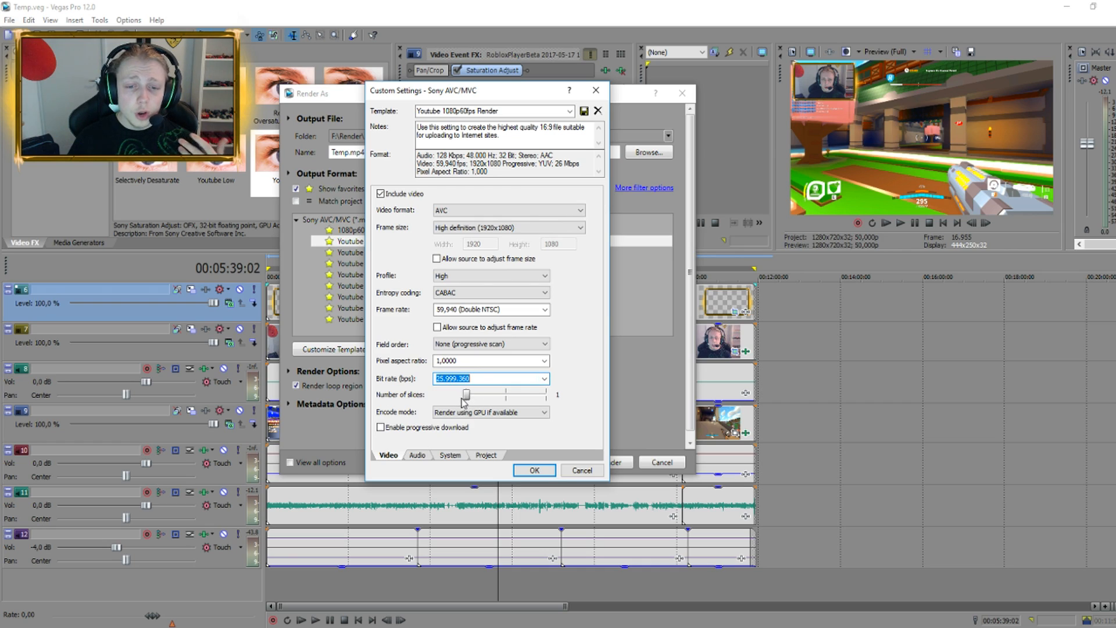
{"action": "left_click", "coordinate": [497, 414]}
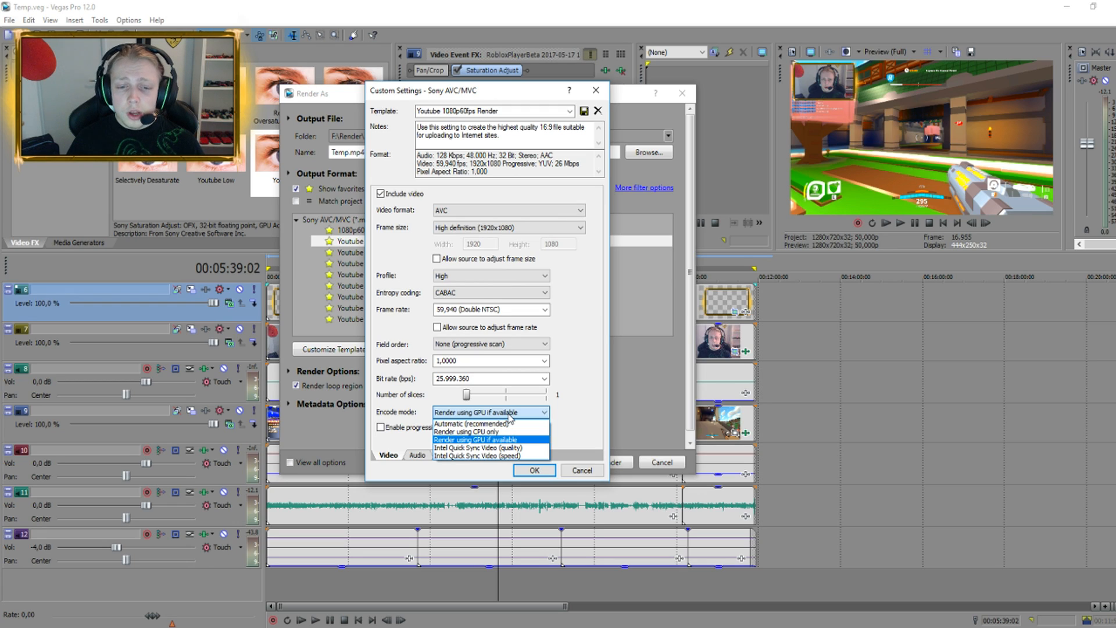
{"action": "left_click", "coordinate": [511, 415]}
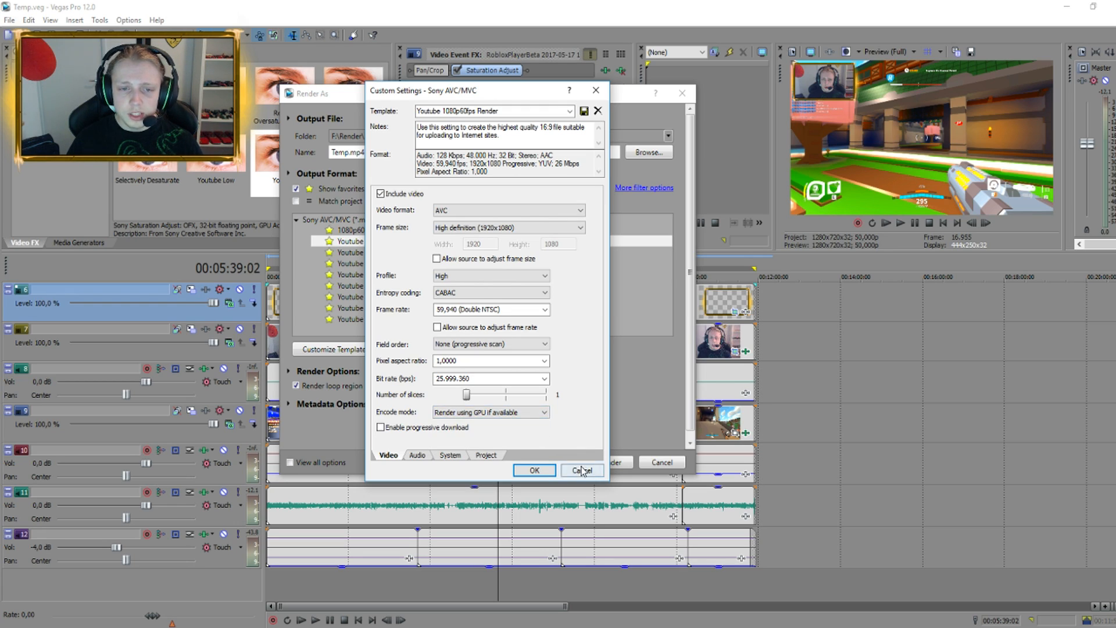
Try the Automatic (recommended) encode mode and return it to Render using GPU if available
{"action": "left_click", "coordinate": [494, 414]}
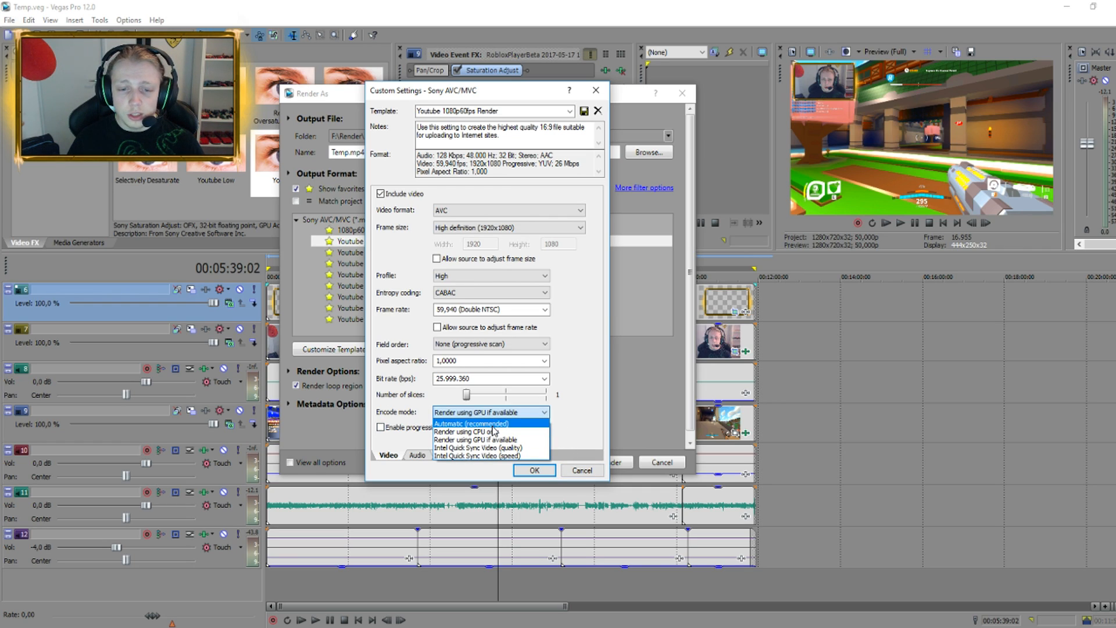
{"action": "left_click", "coordinate": [507, 424]}
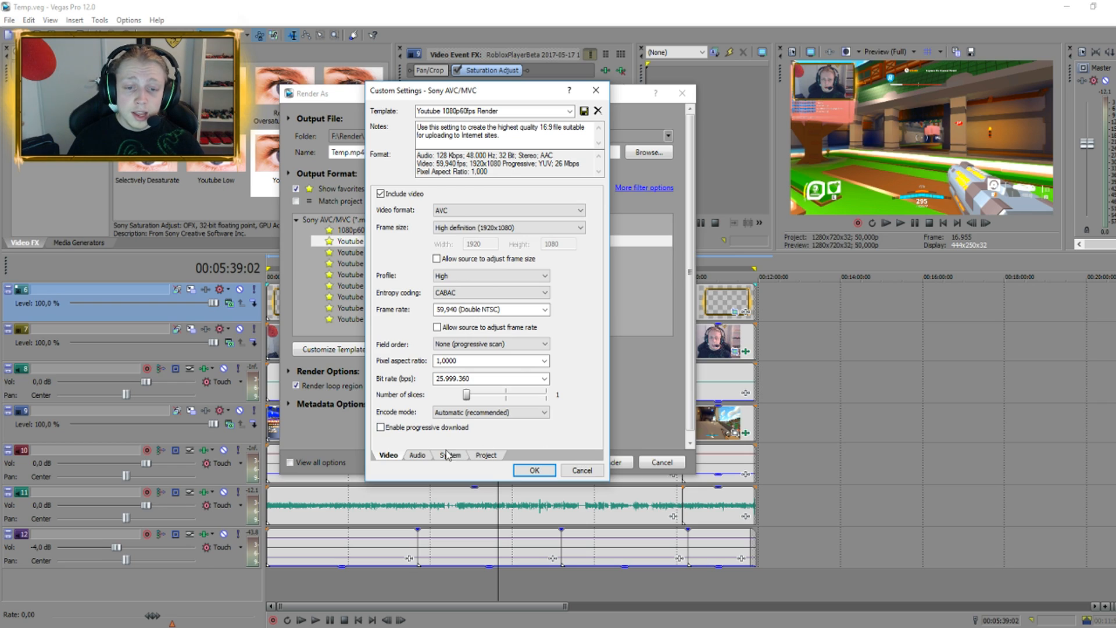
{"action": "left_click", "coordinate": [490, 412]}
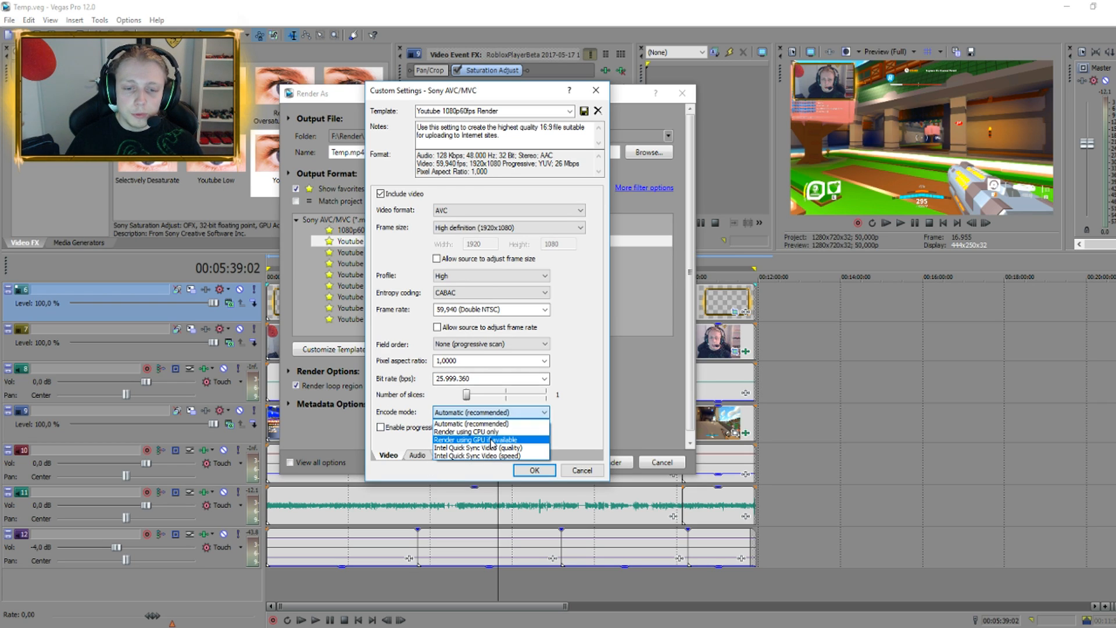
{"action": "left_click", "coordinate": [492, 441]}
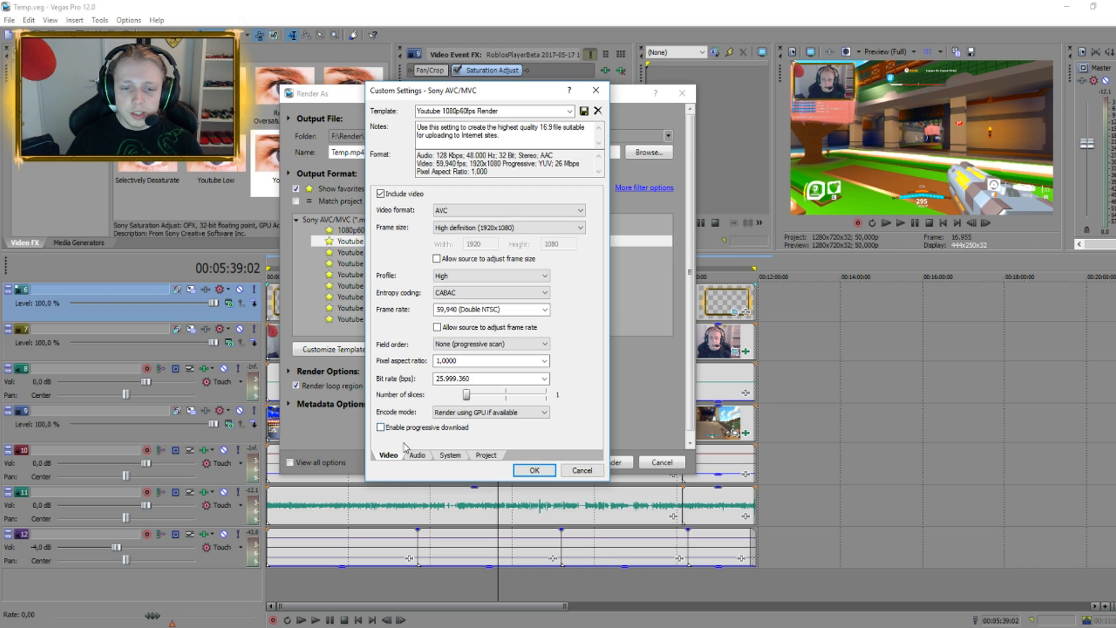
Review the template's audio settings and check whether GPU rendering is available
{"action": "left_click", "coordinate": [415, 457]}
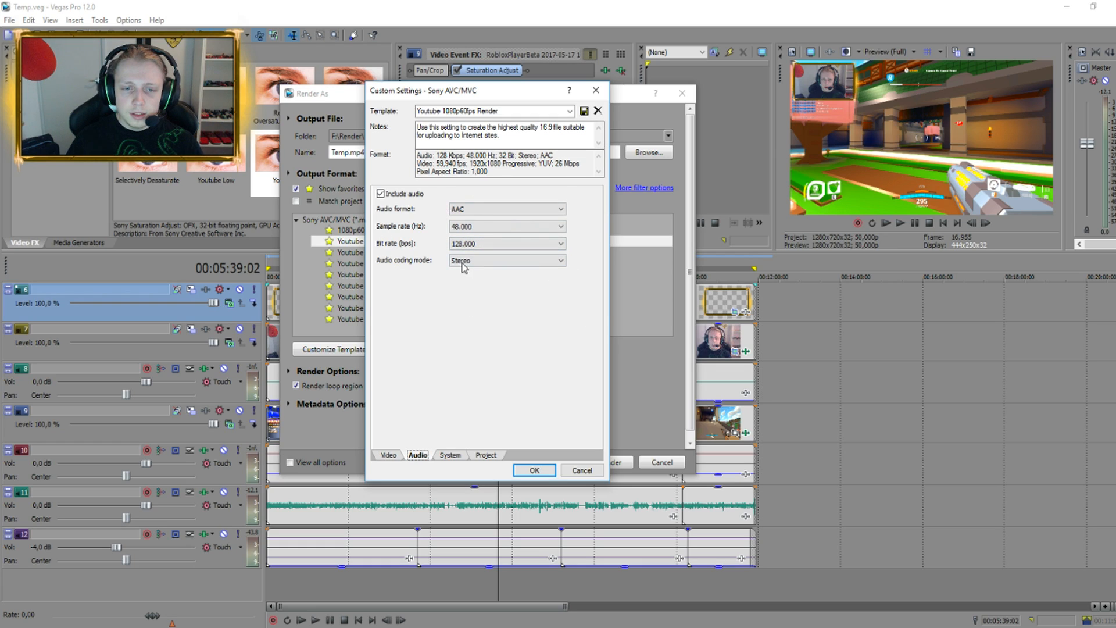
{"action": "left_click", "coordinate": [449, 456]}
{"action": "left_click", "coordinate": [410, 231]}
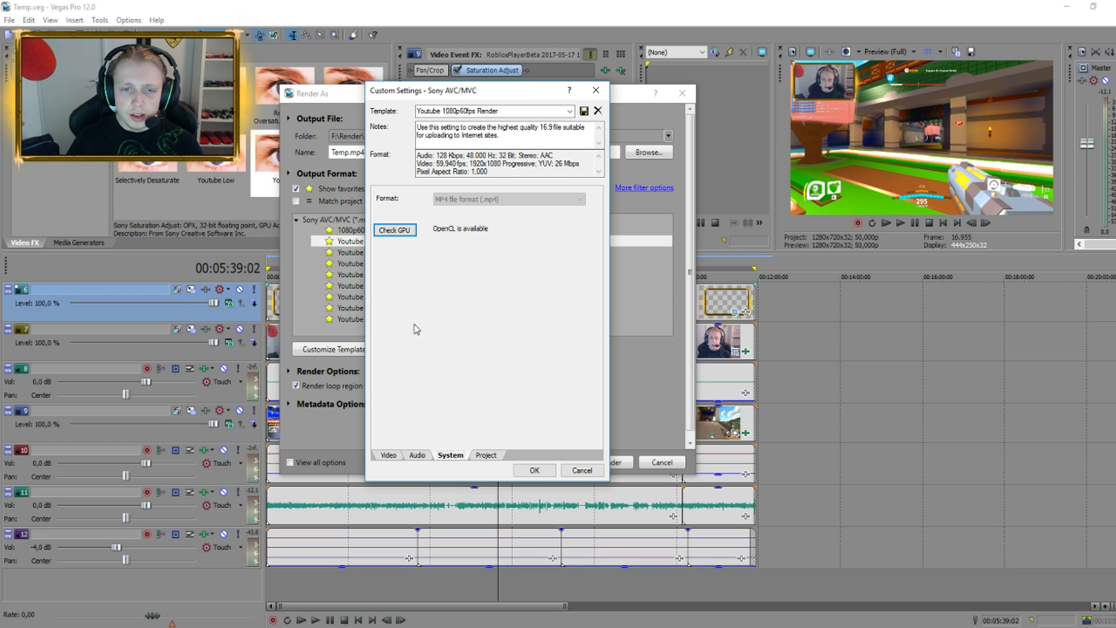
Examine the video rendering quality, stereoscopic 3D mode and color space options, and accept the template's custom settings
{"action": "left_click", "coordinate": [488, 455]}
{"action": "left_click", "coordinate": [507, 199]}
{"action": "left_click", "coordinate": [510, 211]}
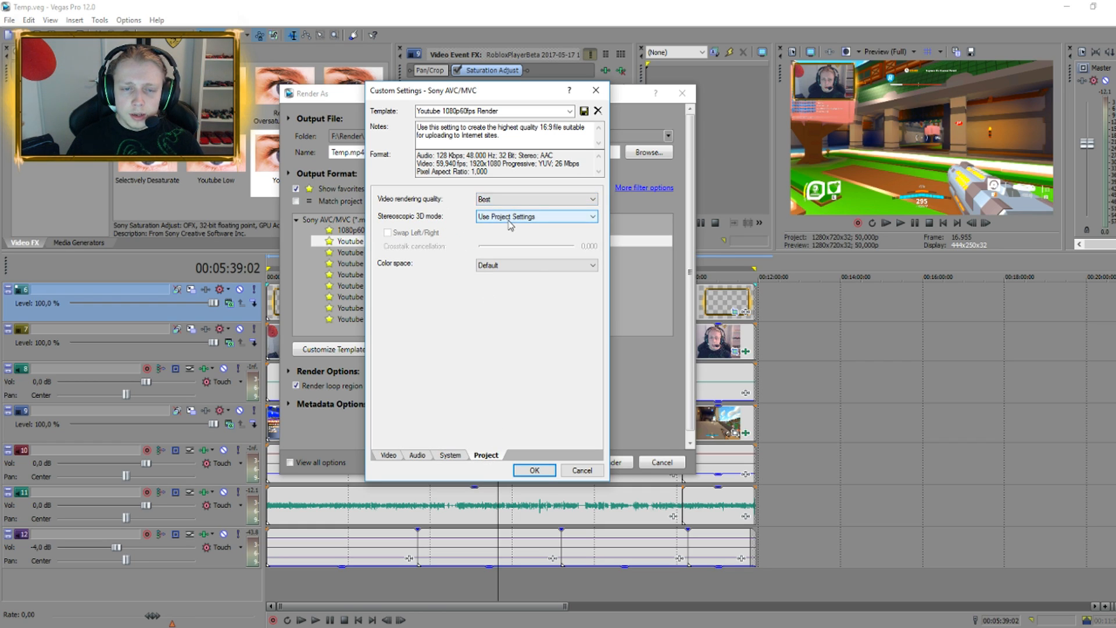
{"action": "left_click", "coordinate": [508, 220]}
{"action": "left_click", "coordinate": [508, 227]}
{"action": "left_click", "coordinate": [500, 266]}
{"action": "left_click", "coordinate": [500, 274]}
{"action": "left_click", "coordinate": [389, 455]}
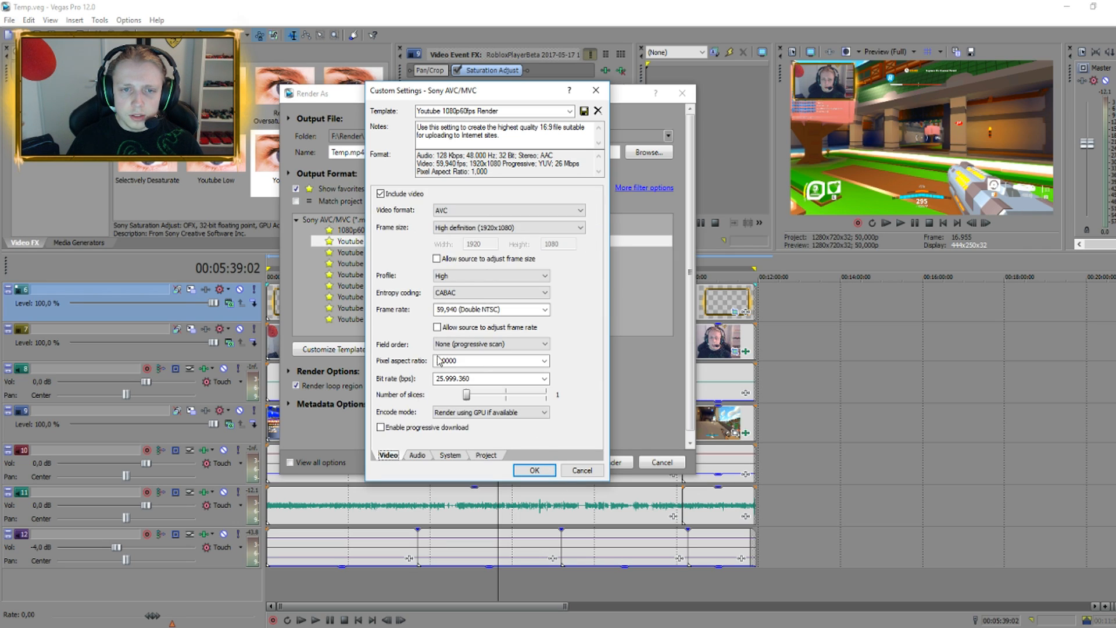
{"action": "left_click", "coordinate": [516, 111]}
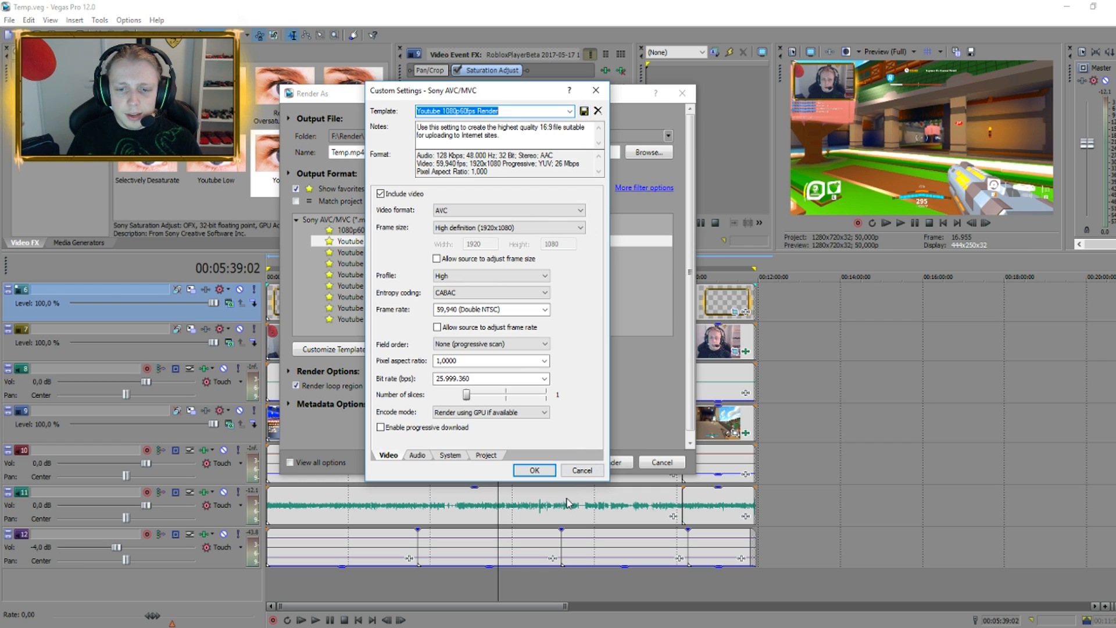
{"action": "left_click", "coordinate": [540, 471]}
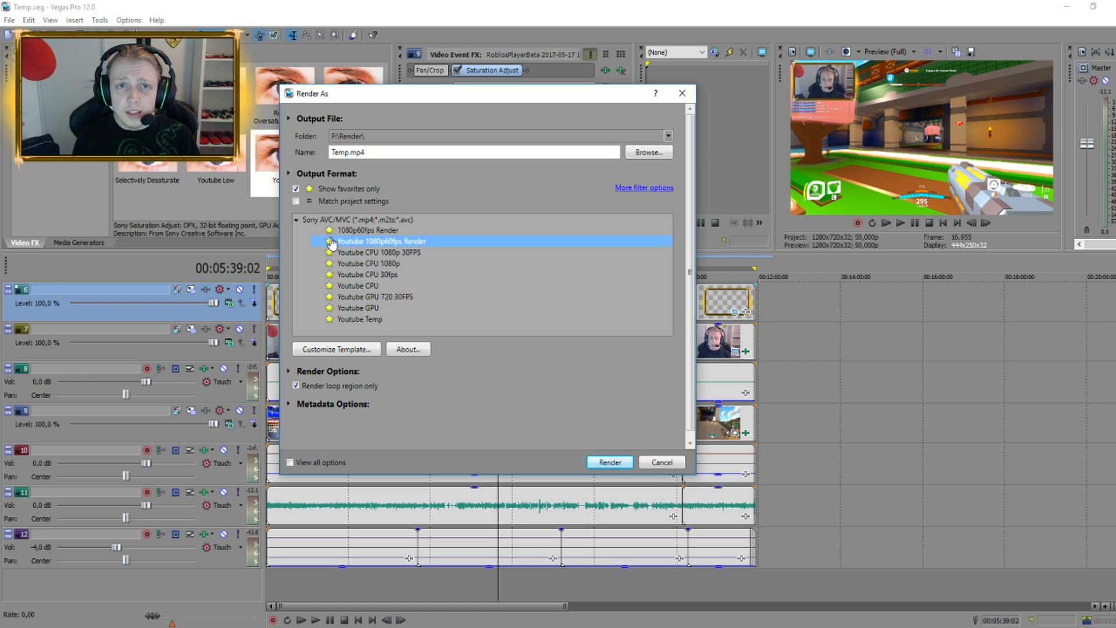
Name the output file "Q-Clash is worth it" in the F:\Render folder as Sony AVC/MVC and start the render
{"action": "left_click", "coordinate": [636, 153]}
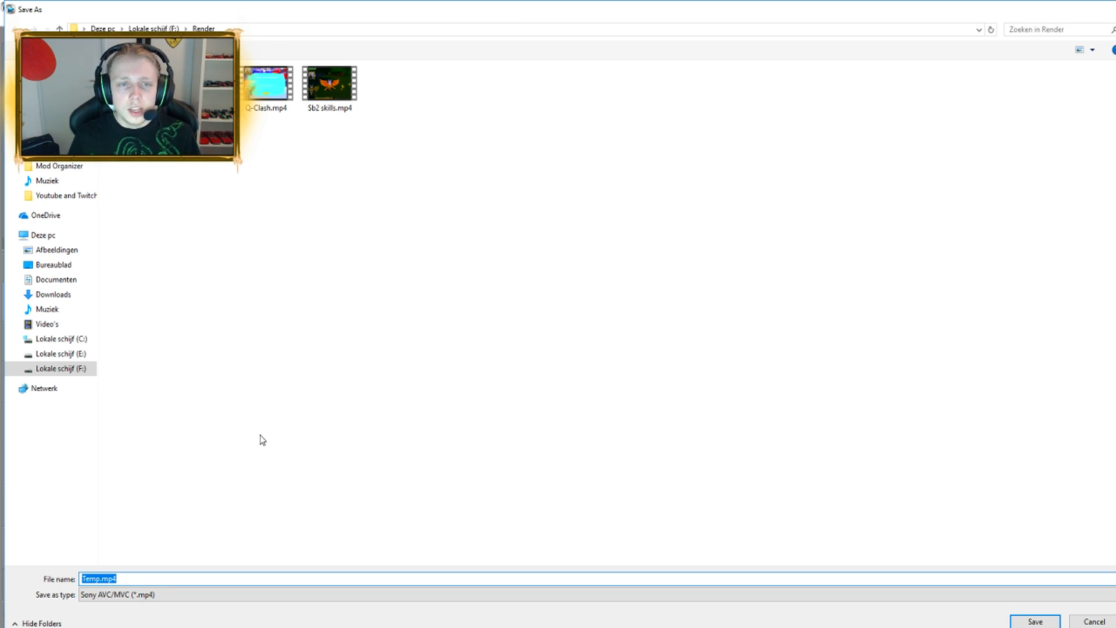
{"action": "left_click", "coordinate": [155, 597]}
{"action": "left_click", "coordinate": [155, 604]}
{"action": "double_click", "coordinate": [138, 577]}
{"action": "type", "text": "Q"}
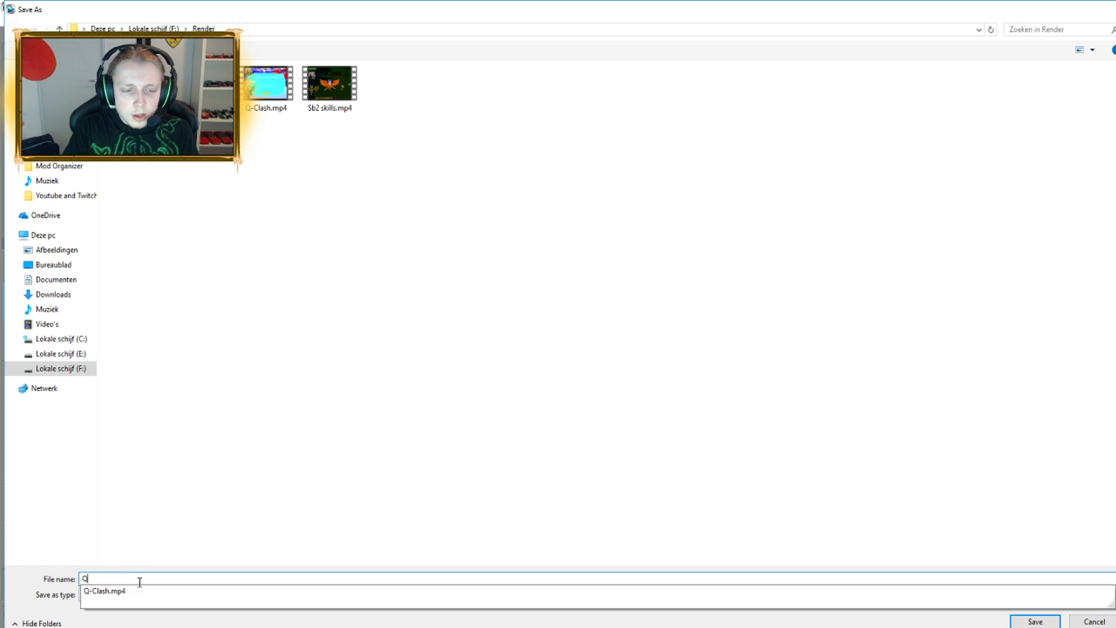
{"action": "type", "text": "-Clash is it w"}
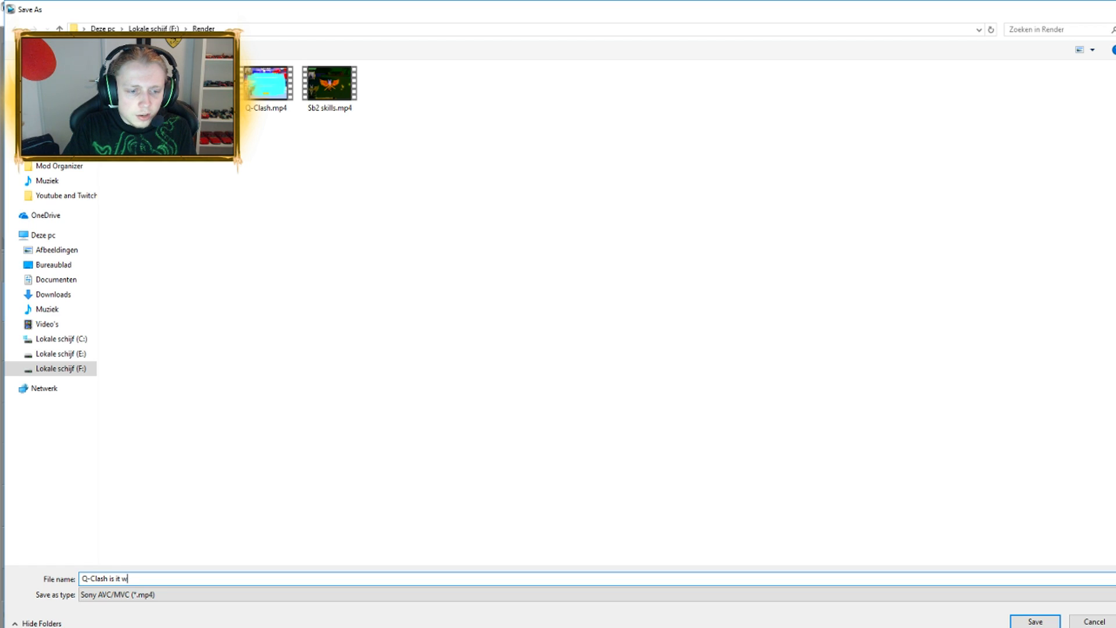
{"action": "key", "text": "BackSpace"}
{"action": "key", "text": "BackSpace"}
{"action": "key", "text": "BackSpace"}
{"action": "key", "text": "BackSpace"}
{"action": "key", "text": "BackSpace"}
{"action": "key", "text": "BackSpace"}
{"action": "key", "text": "BackSpace"}
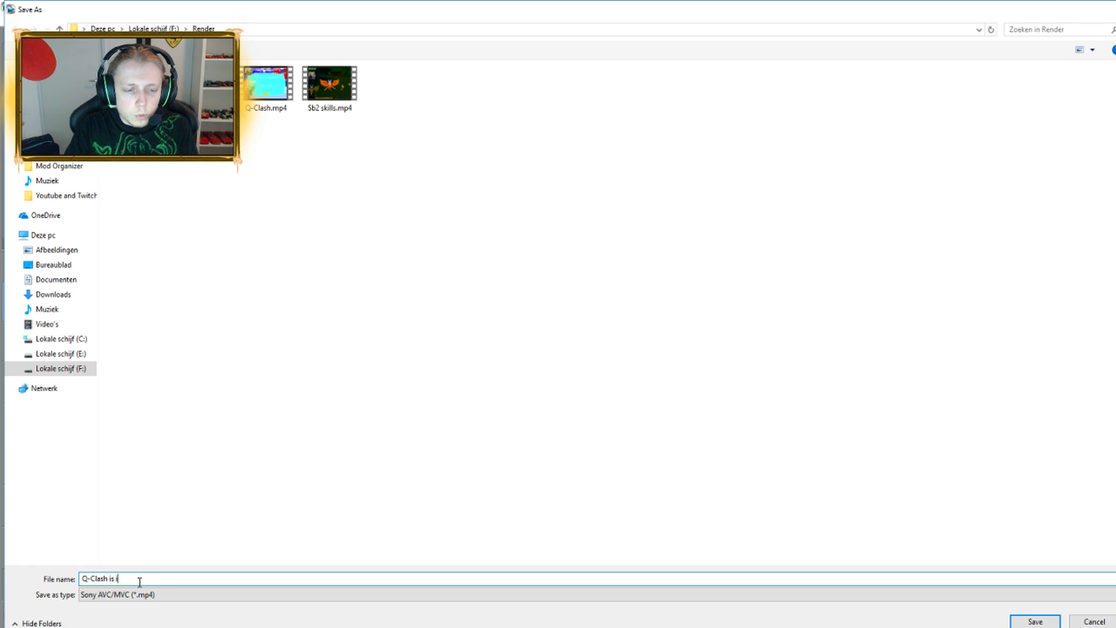
{"action": "type", "text": "wor"}
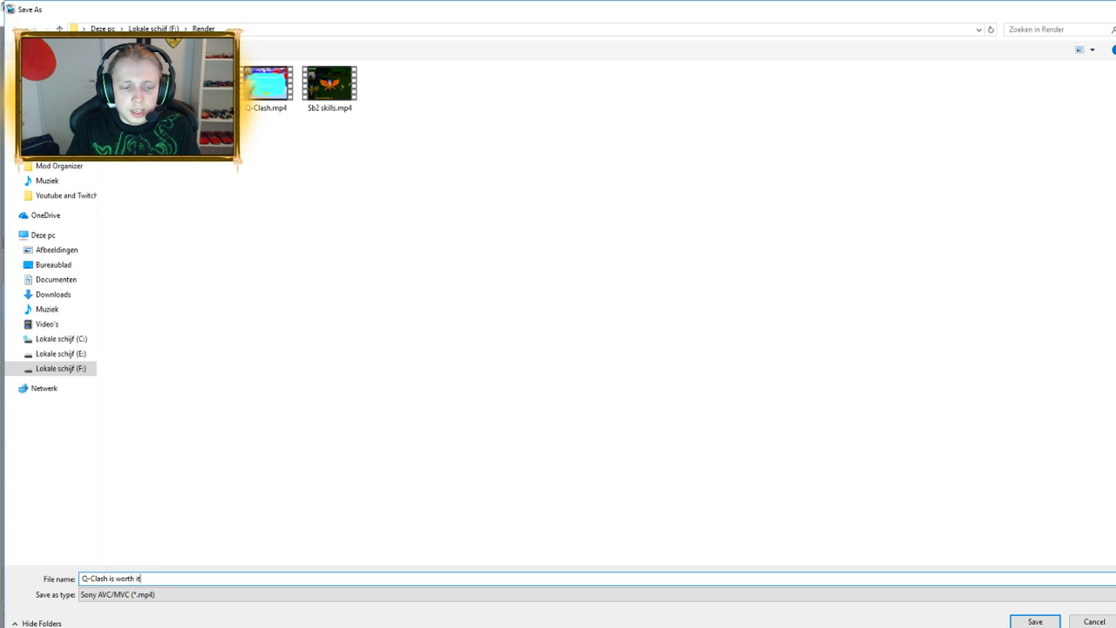
{"action": "type", "text": "th it"}
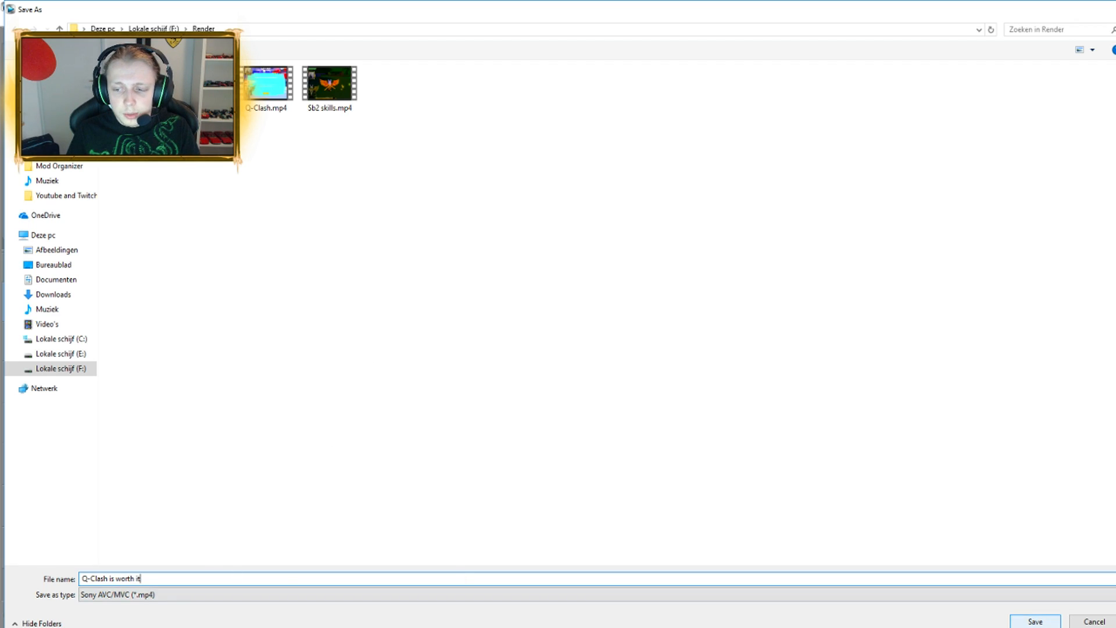
{"action": "left_click", "coordinate": [1035, 620]}
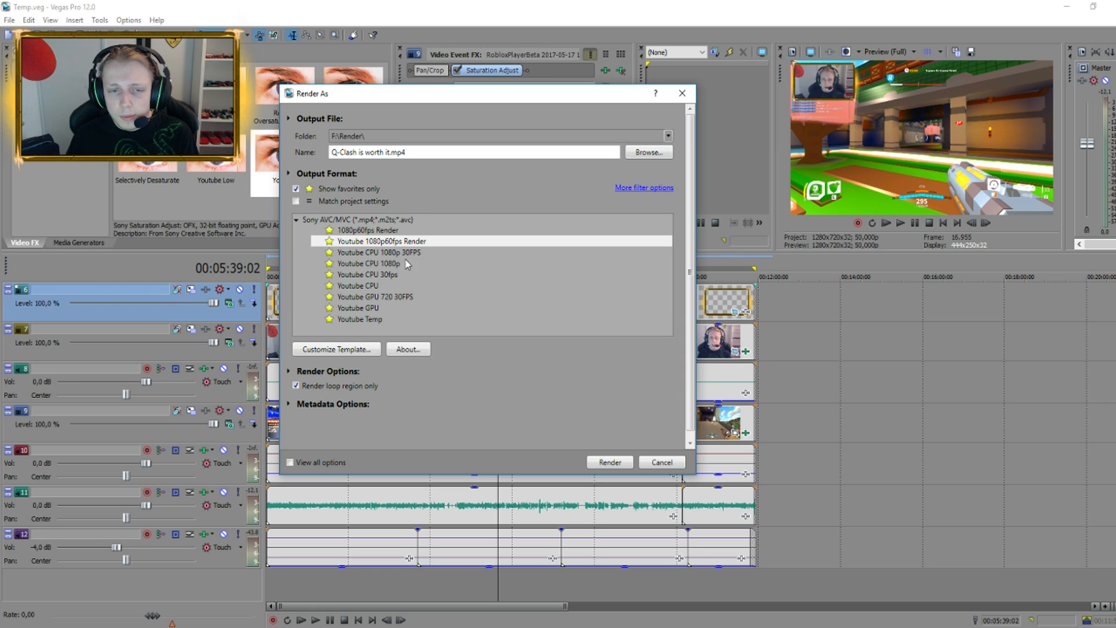
{"action": "left_click", "coordinate": [607, 467]}
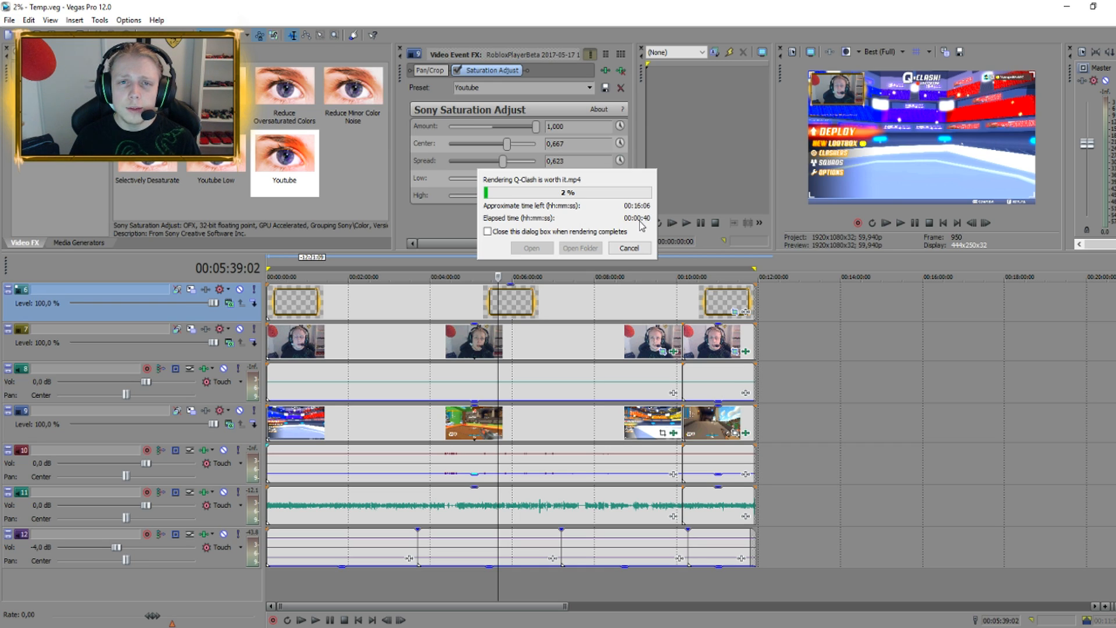
Check the processor, memory and disk load in Task Manager during the render, and close it
{"action": "right_click", "coordinate": [544, 627]}
{"action": "left_click", "coordinate": [590, 591]}
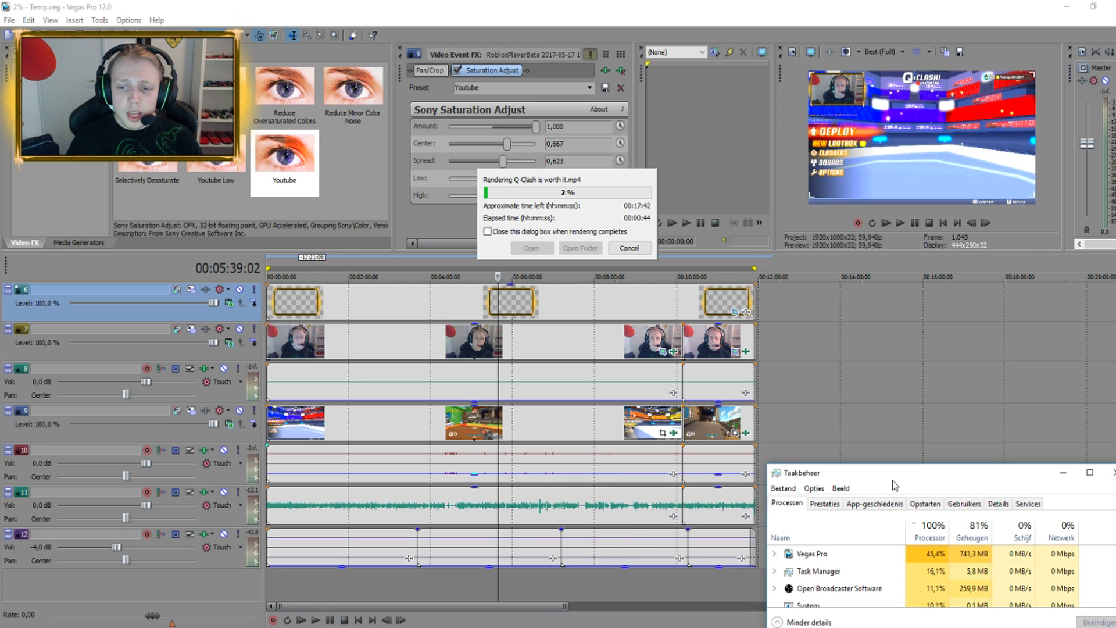
{"action": "left_click_drag", "start_coordinate": [891, 480], "coordinate": [665, 265]}
{"action": "double_click", "coordinate": [665, 264]}
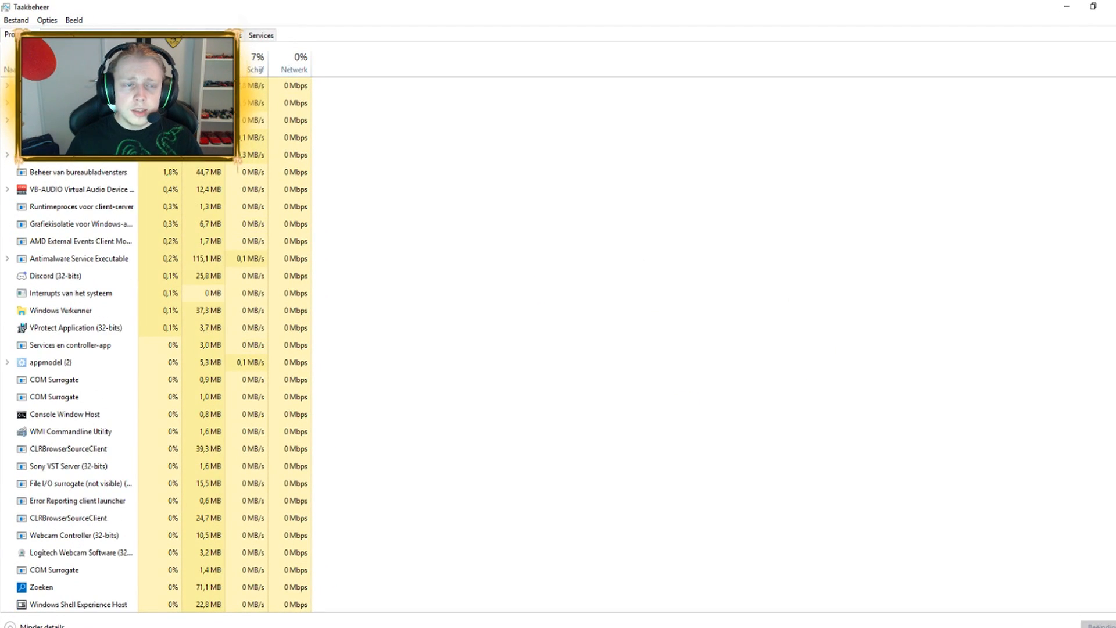
{"action": "left_click", "coordinate": [58, 35]}
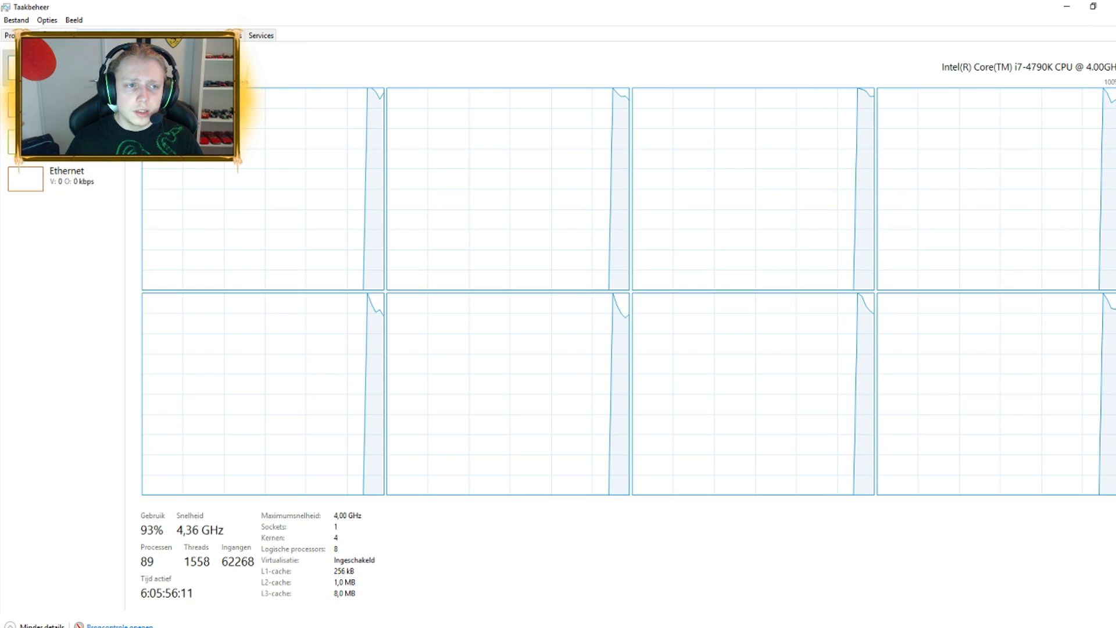
{"action": "left_click", "coordinate": [58, 106]}
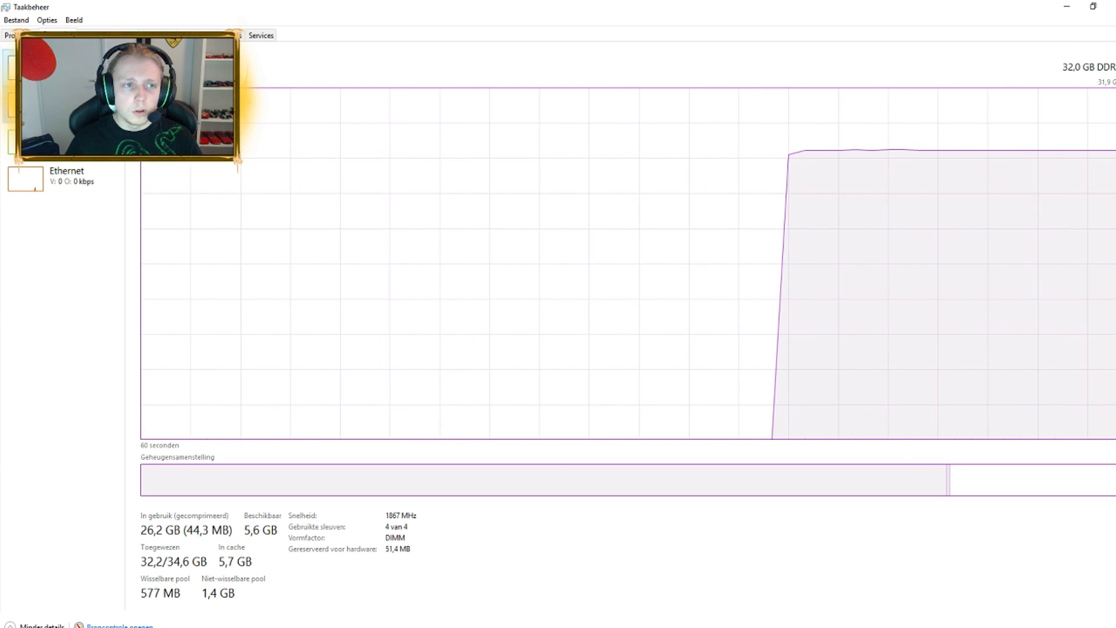
{"action": "left_click", "coordinate": [64, 68]}
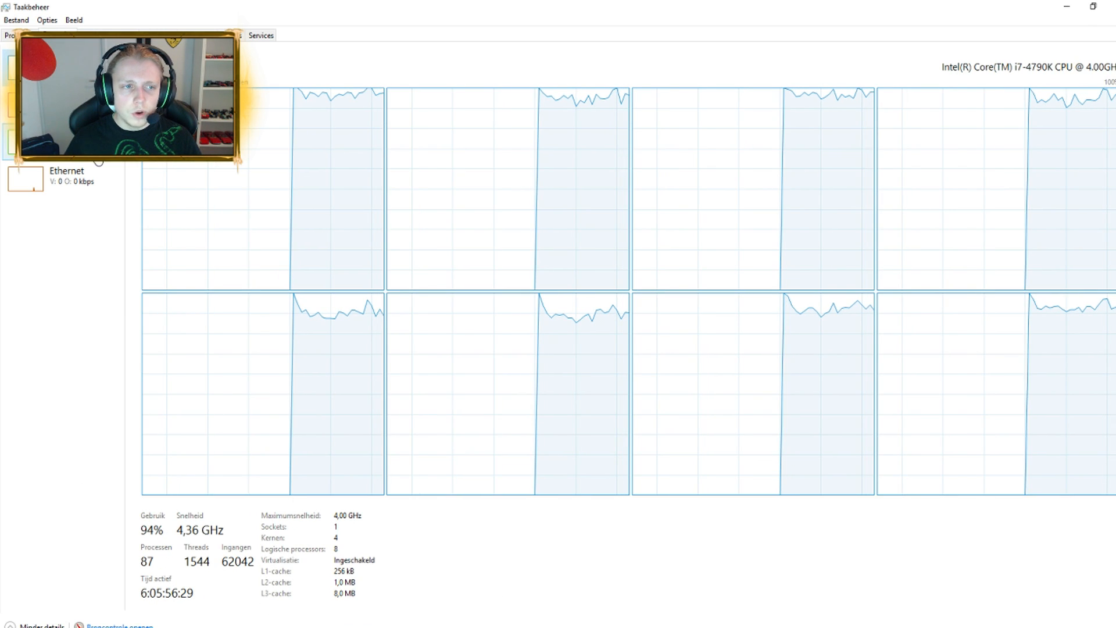
{"action": "left_click", "coordinate": [64, 140]}
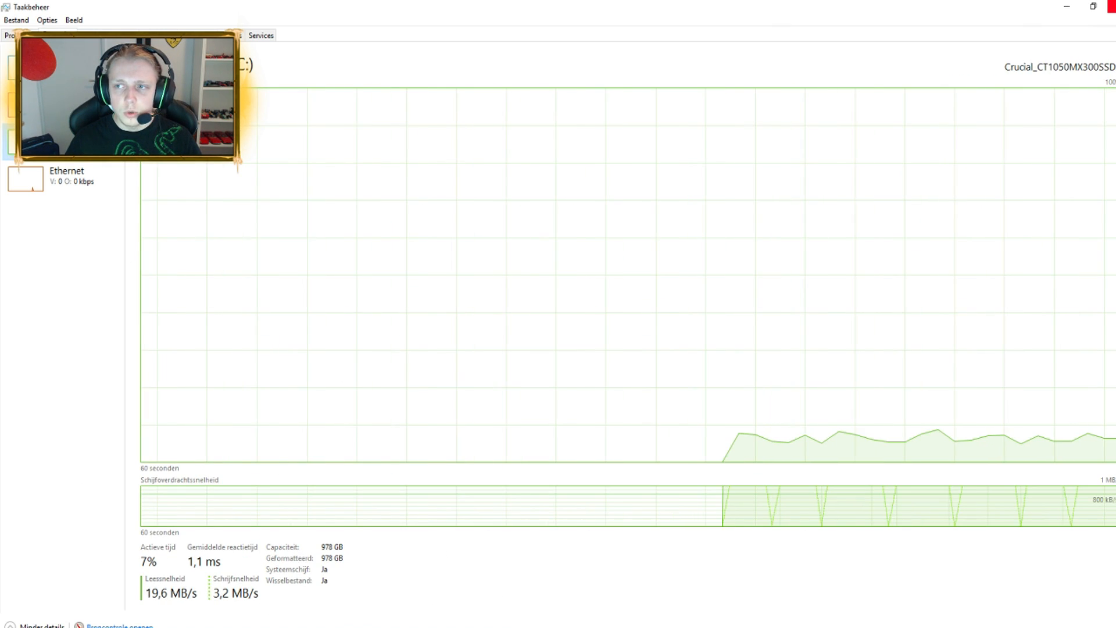
{"action": "left_click", "coordinate": [1110, 6]}
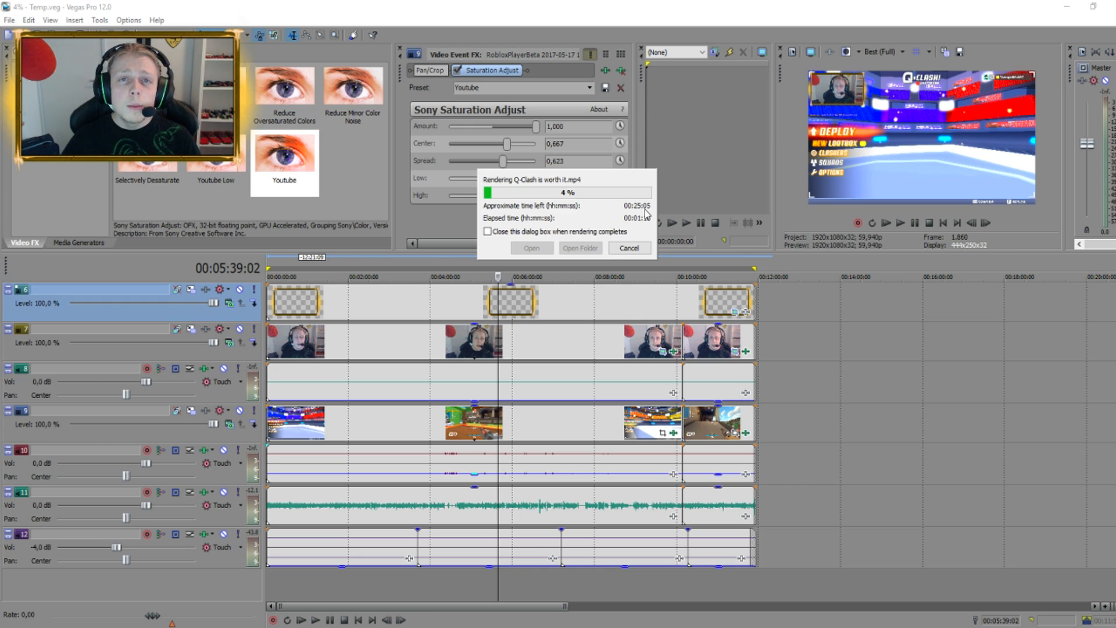
Cancel the running render of the Q-Clash video
{"action": "left_click", "coordinate": [627, 249]}
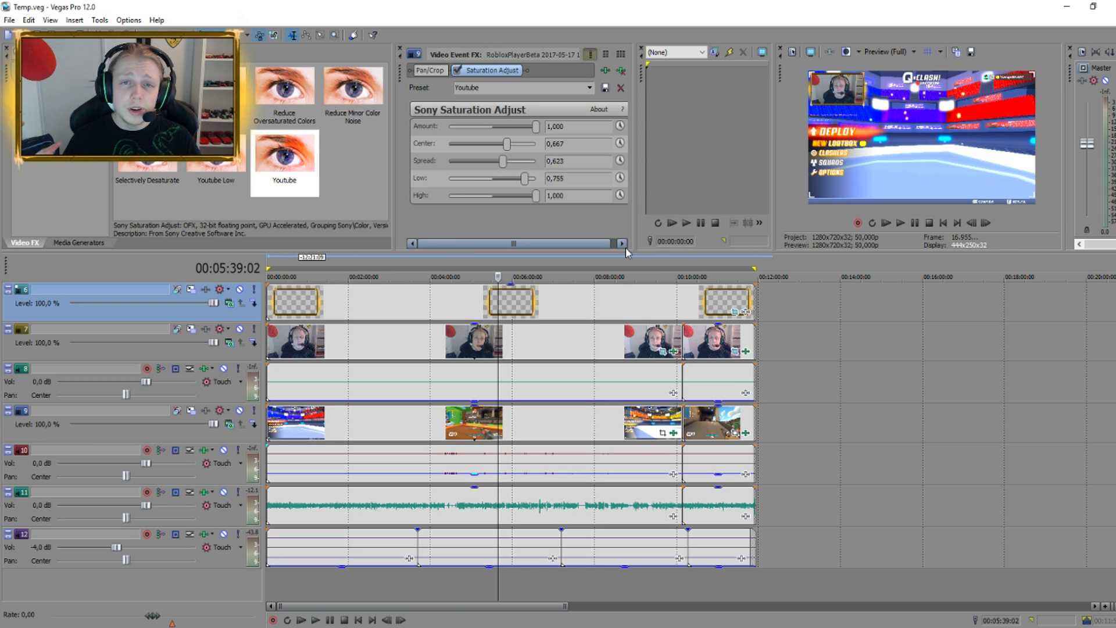